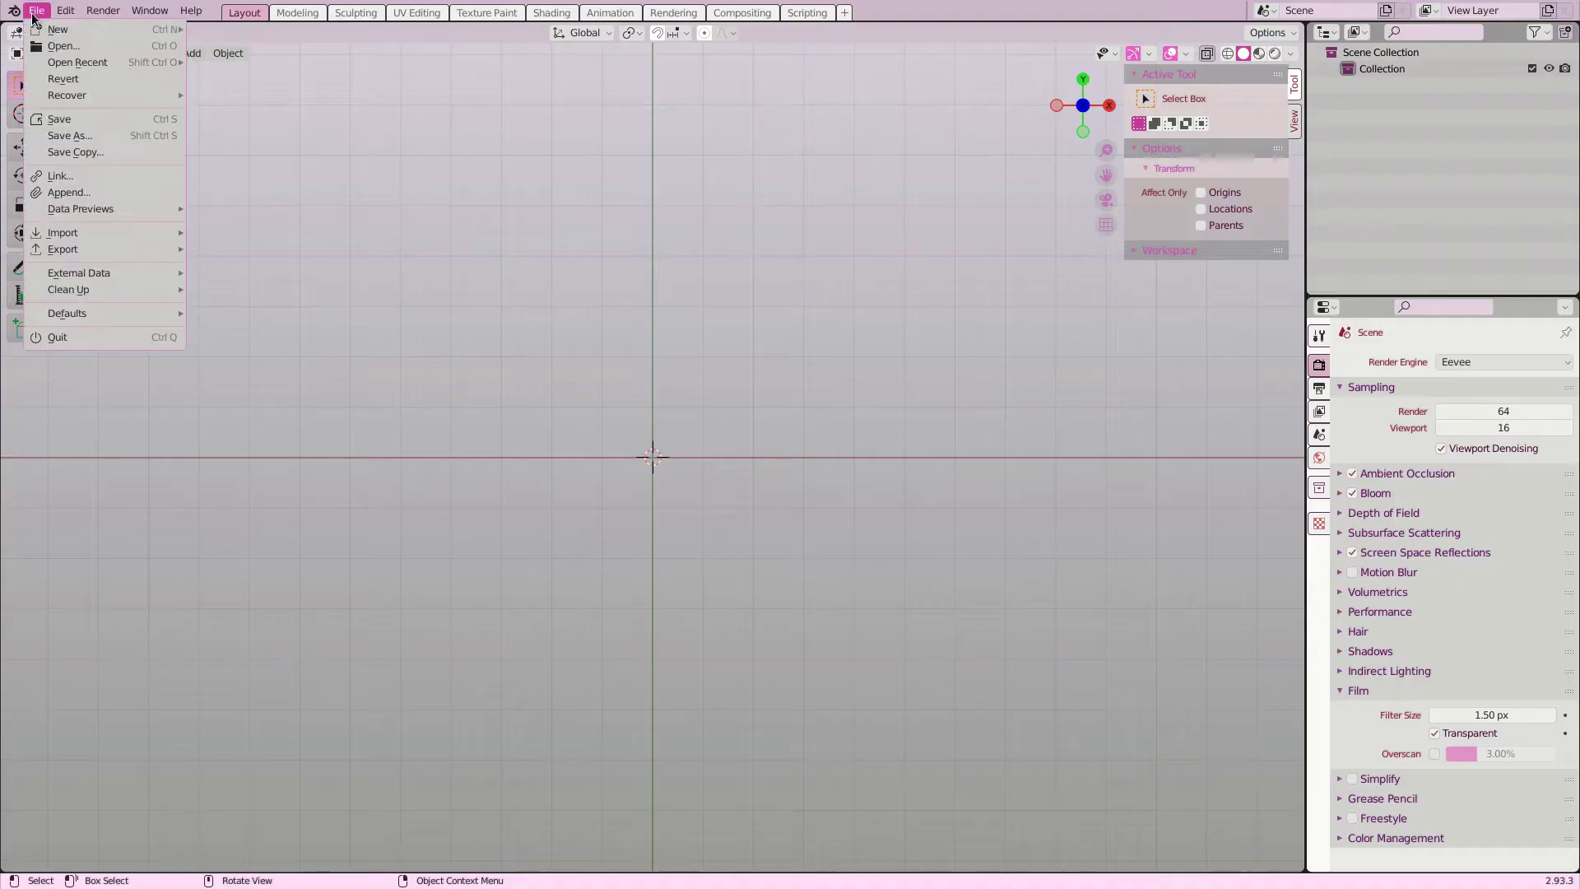
# Step: Close the File menu without opening anything
pyautogui.press('Escape')
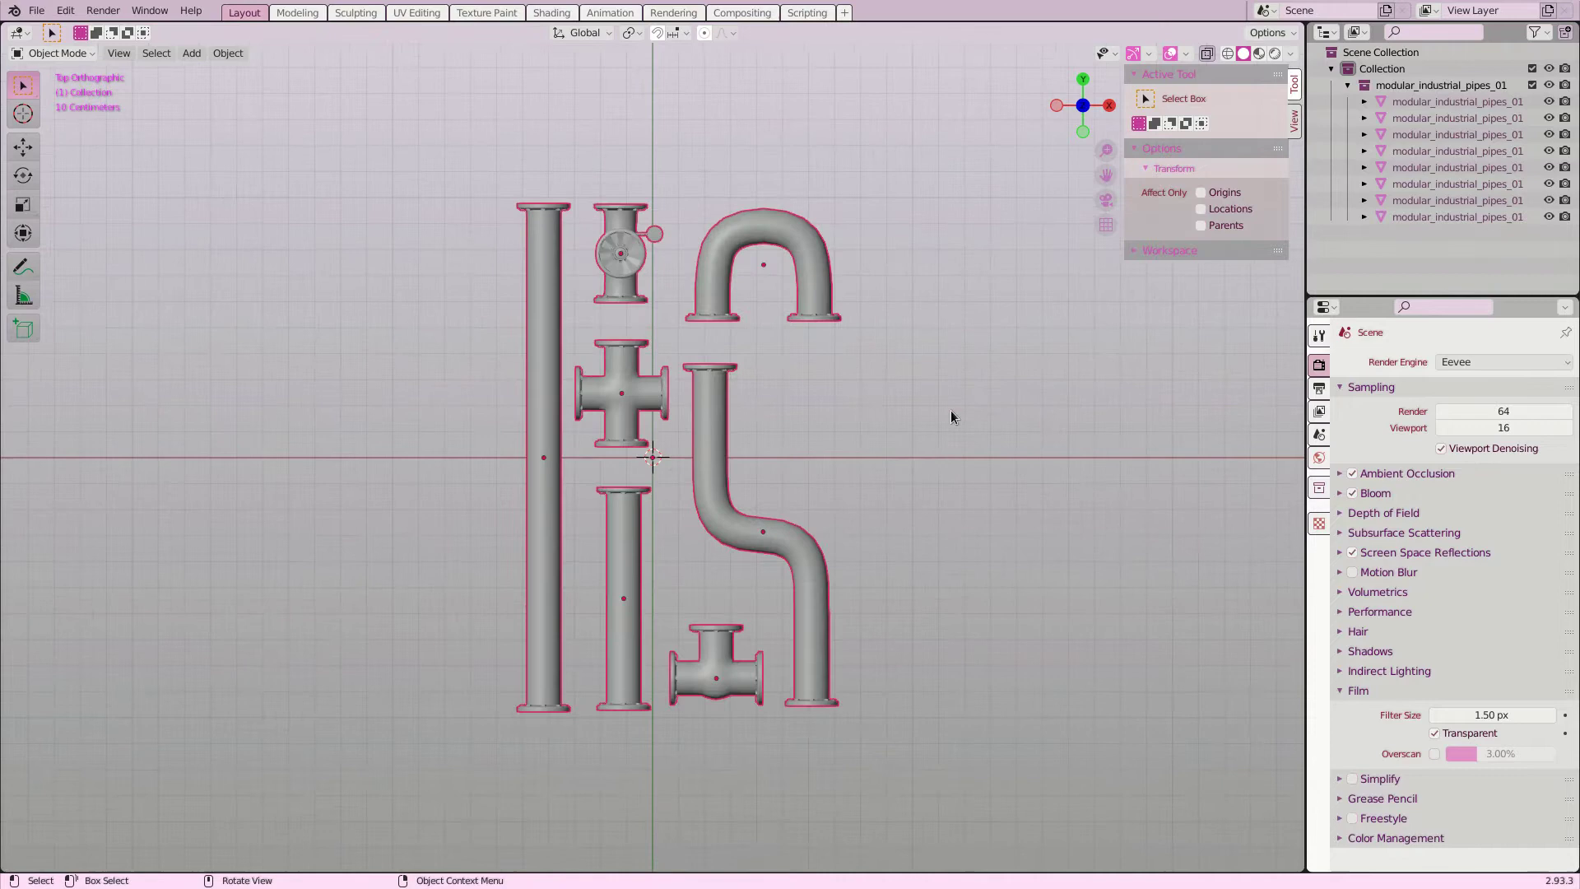
# Step: Enable Snap! on the long vertical pipe and isolate it in local view
pyautogui.click(547, 374)
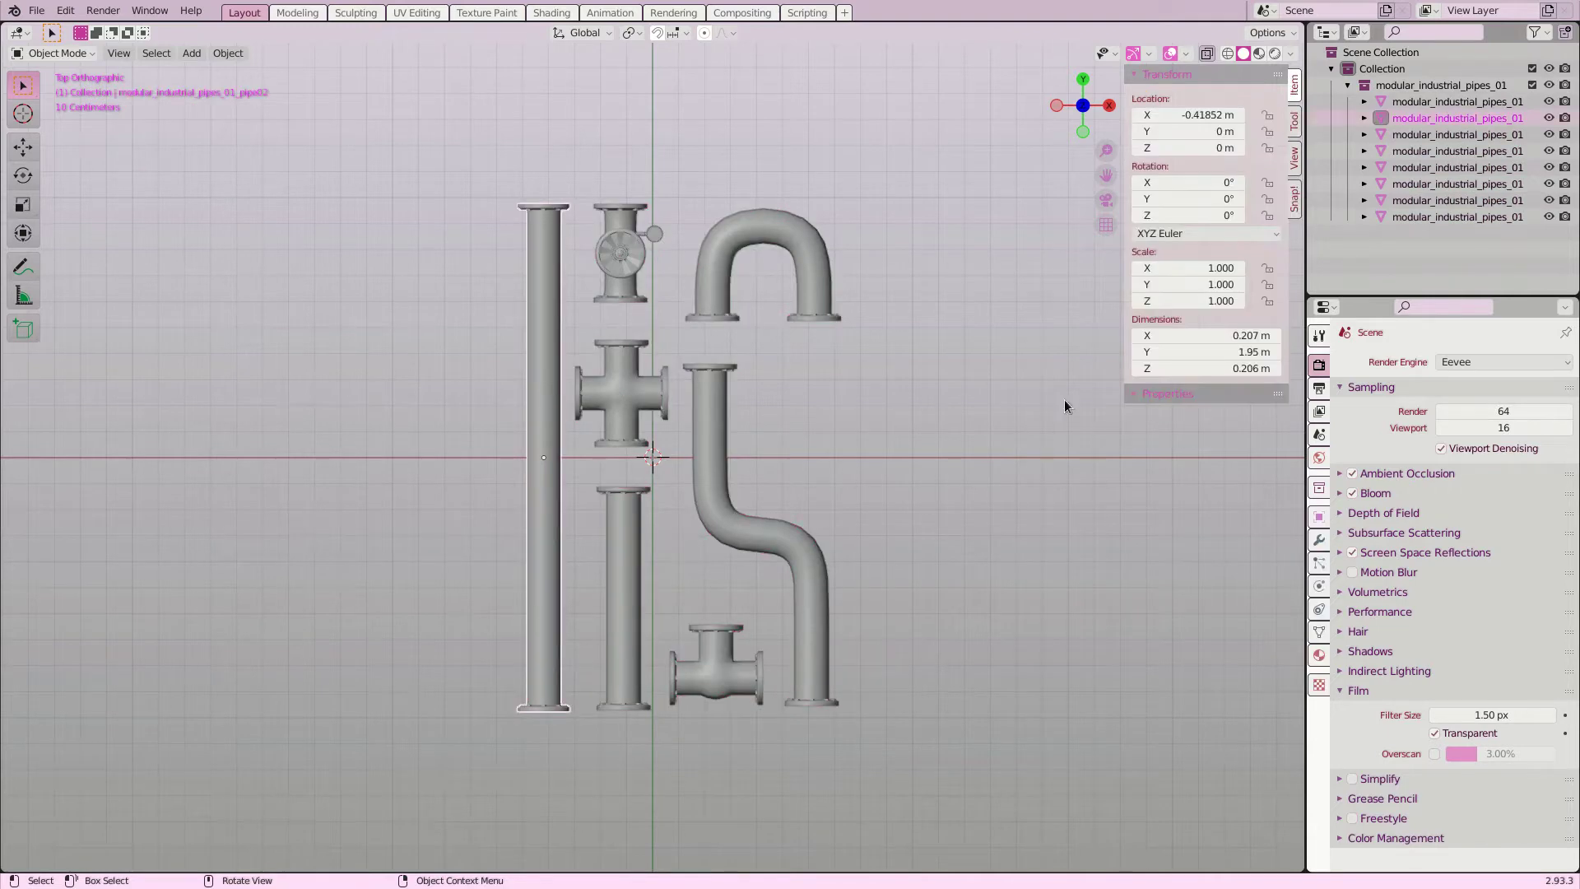
pyautogui.click(1294, 205)
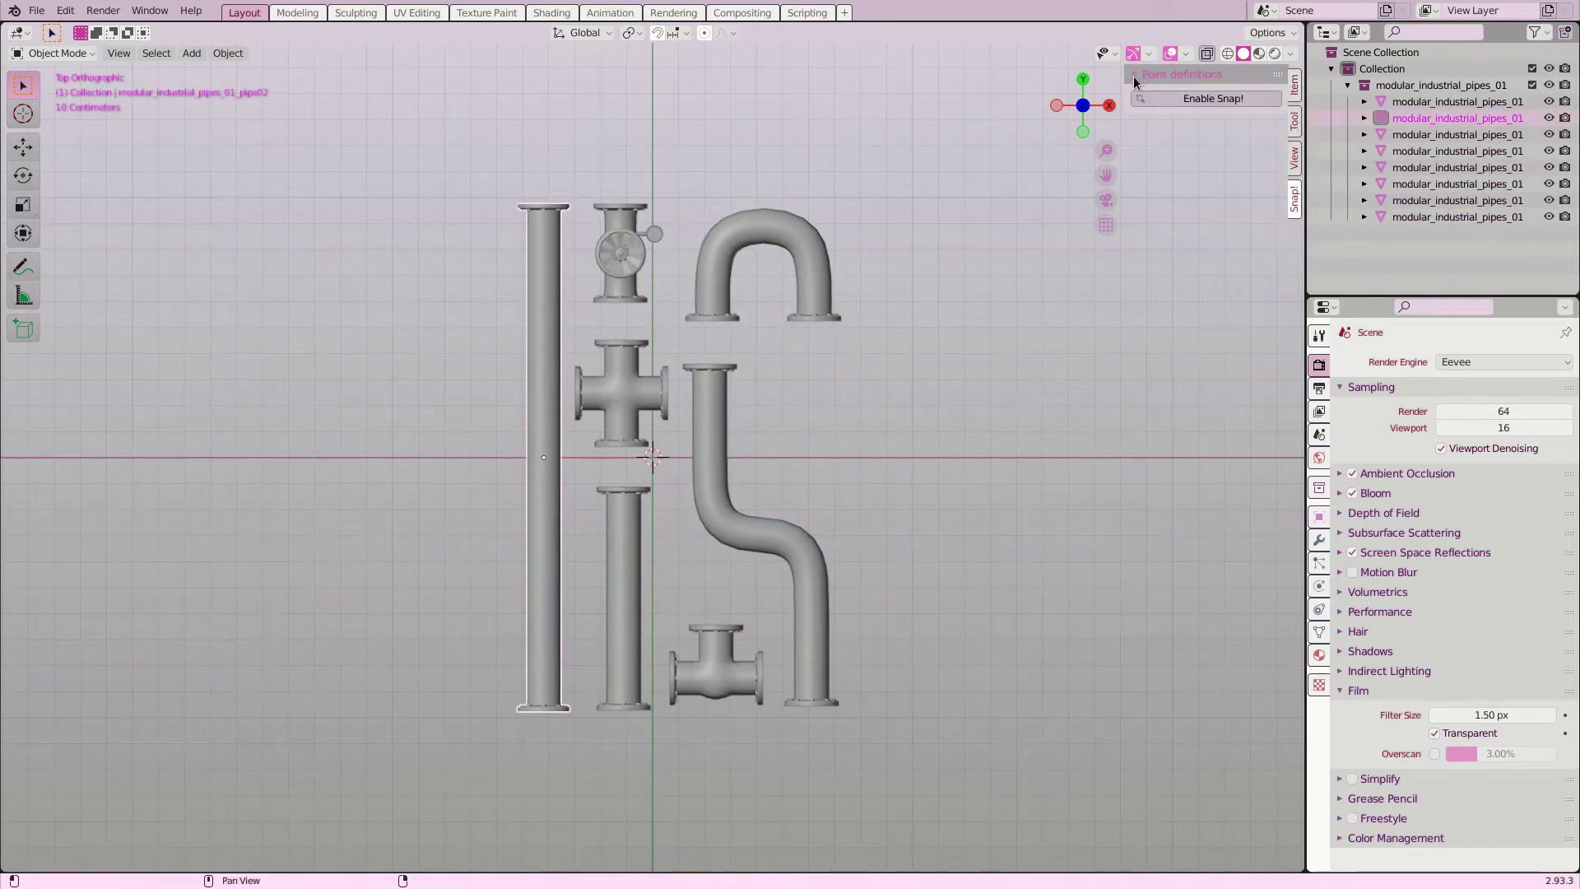
pyautogui.click(1192, 99)
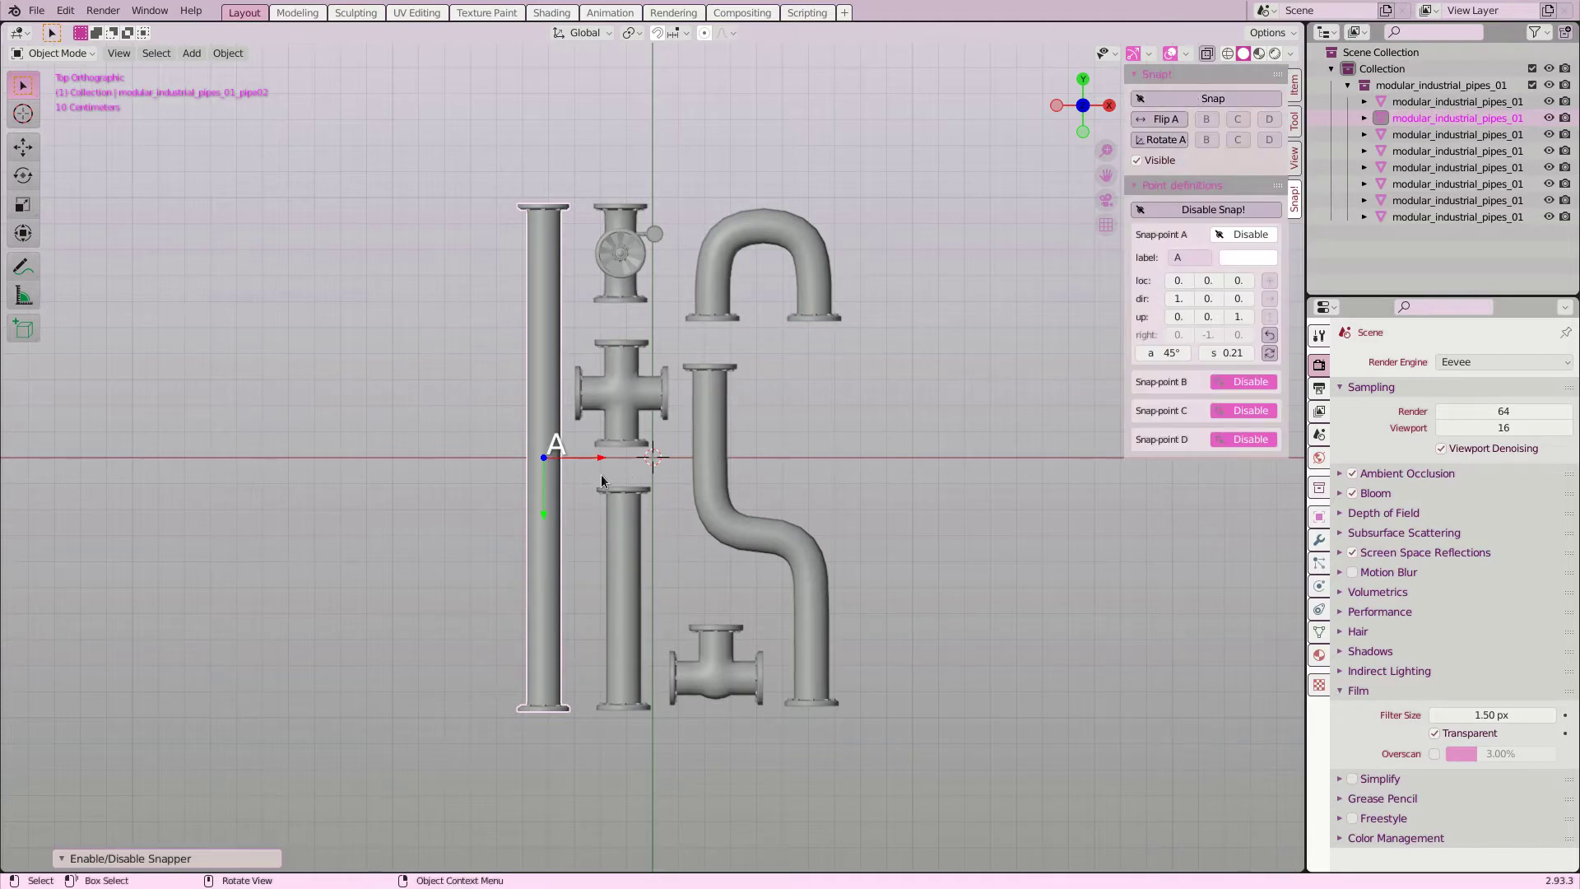
pyautogui.moveTo(614, 436); pyautogui.dragTo(808, 315, button='middle')
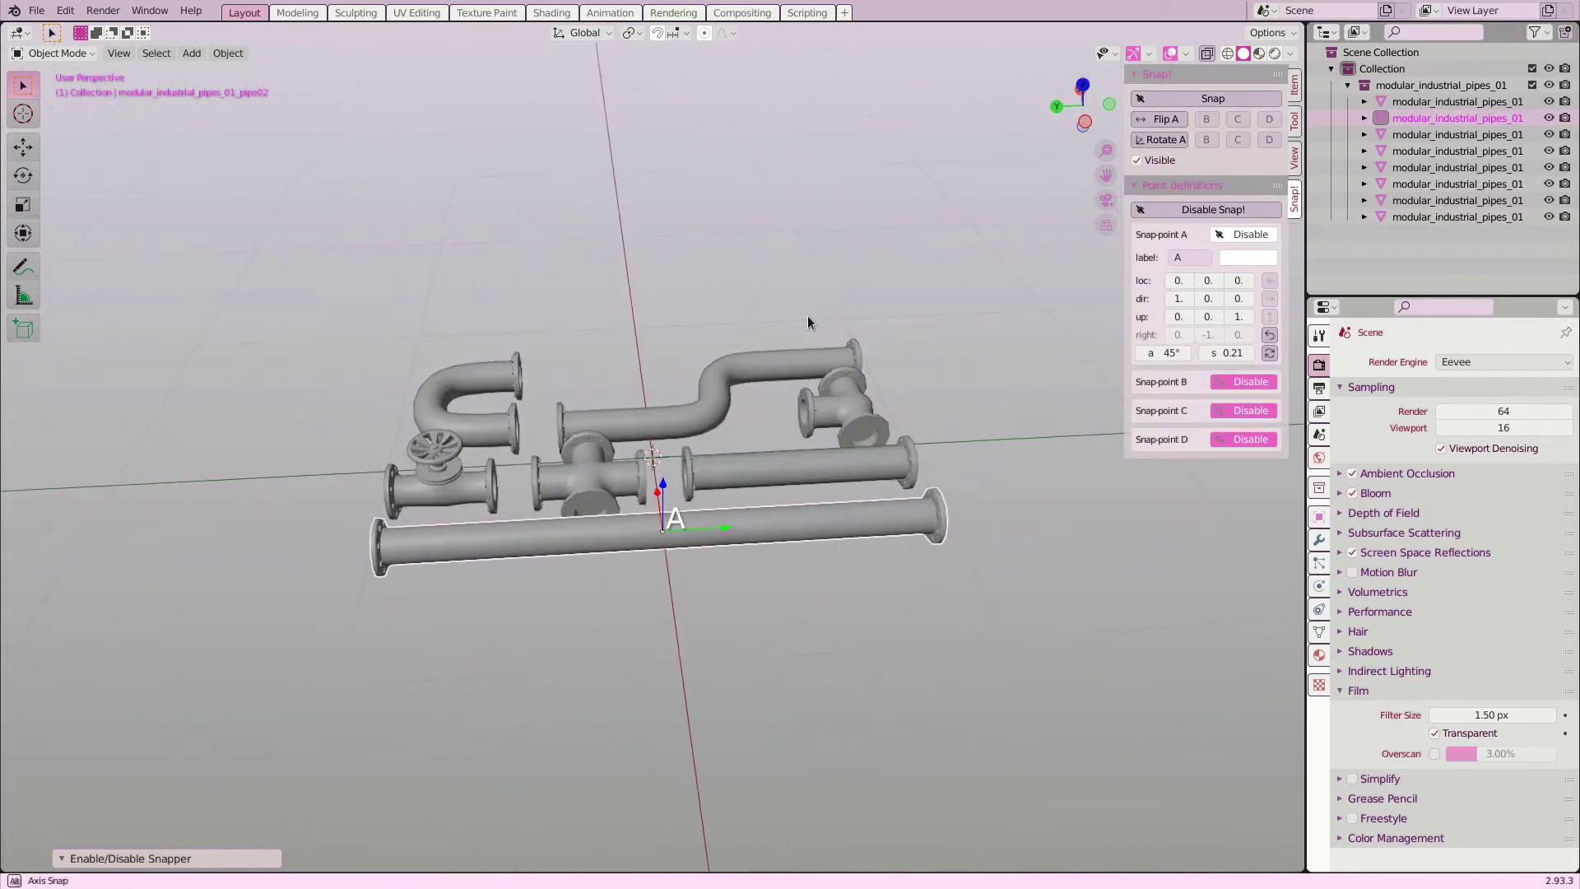
pyautogui.press('KP_Divide')
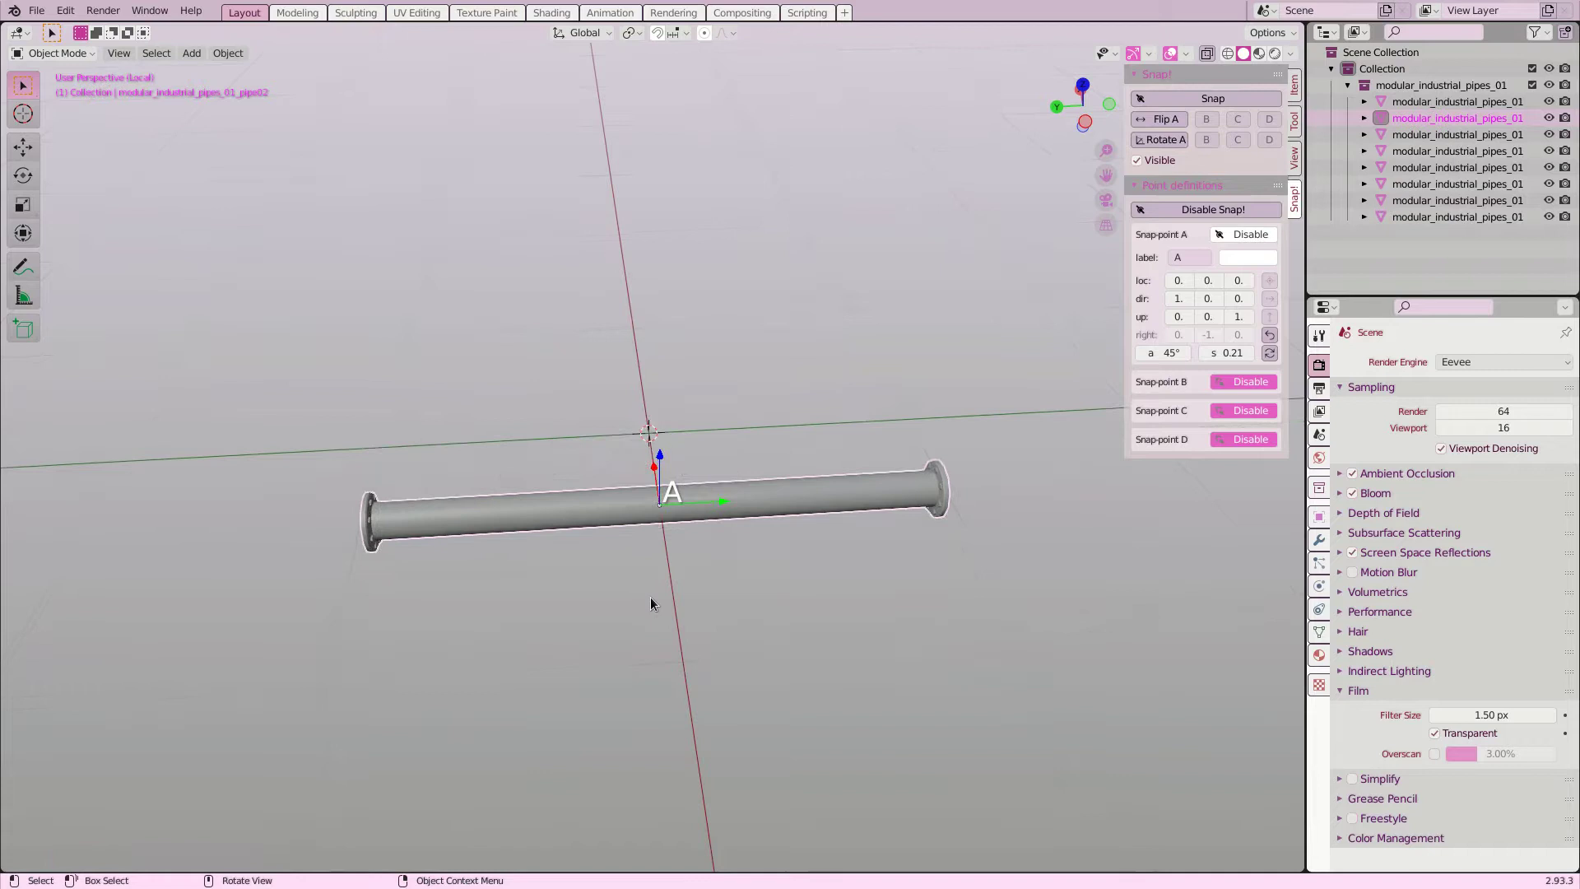
# Step: In face select, move snap point A onto the near end ring, direction 0, -1, 0
pyautogui.press('Tab')
pyautogui.moveTo(529, 488); pyautogui.dragTo(183, 159, button='middle')
pyautogui.click(141, 54)
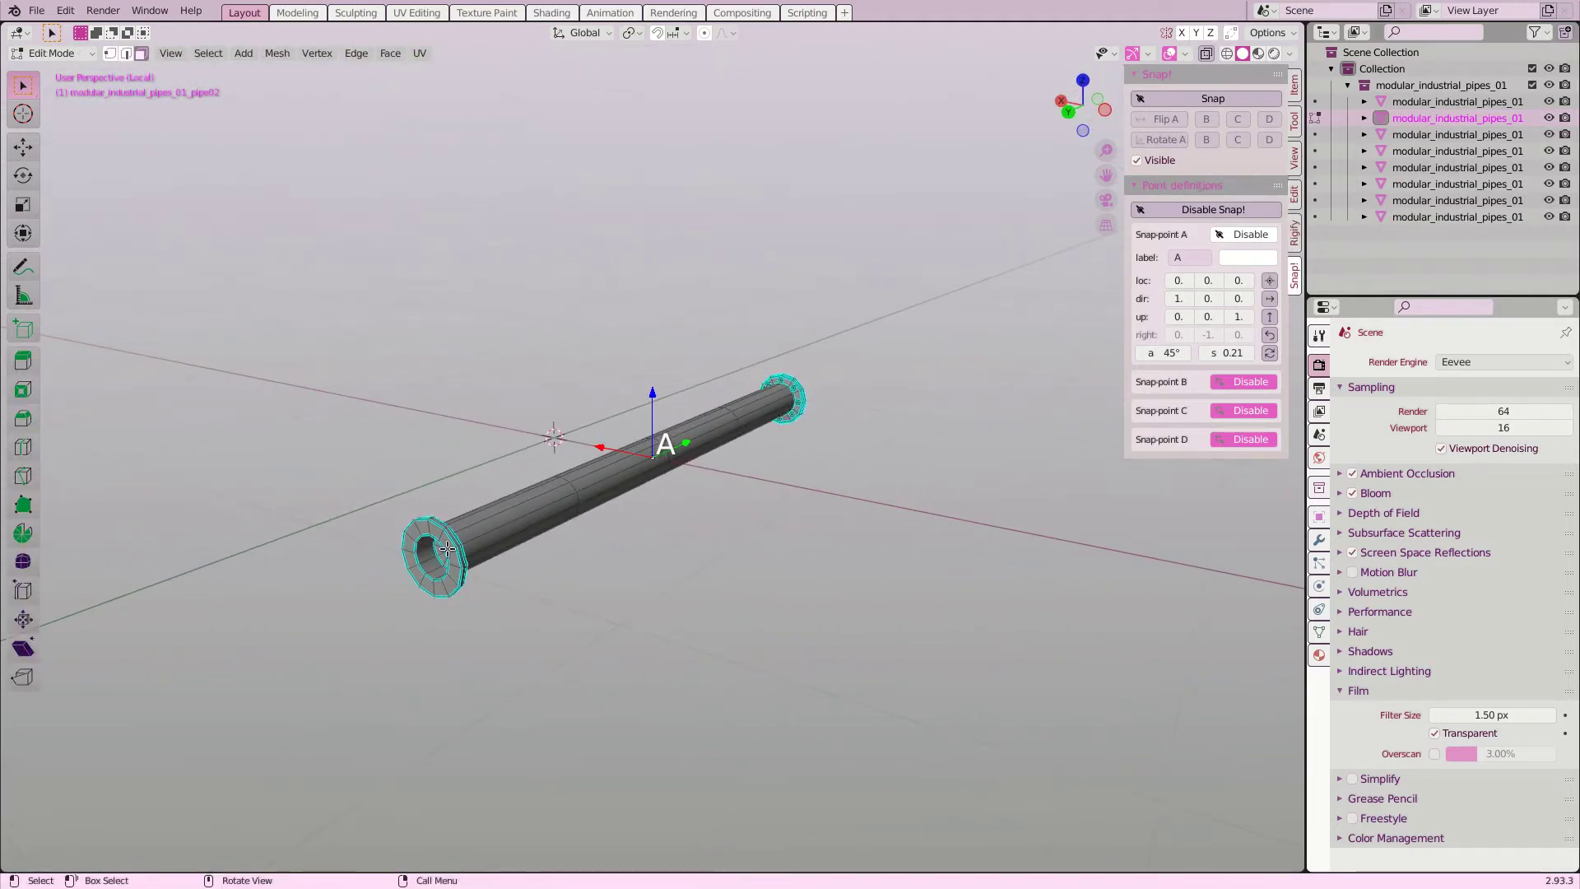
pyautogui.click(1272, 283)
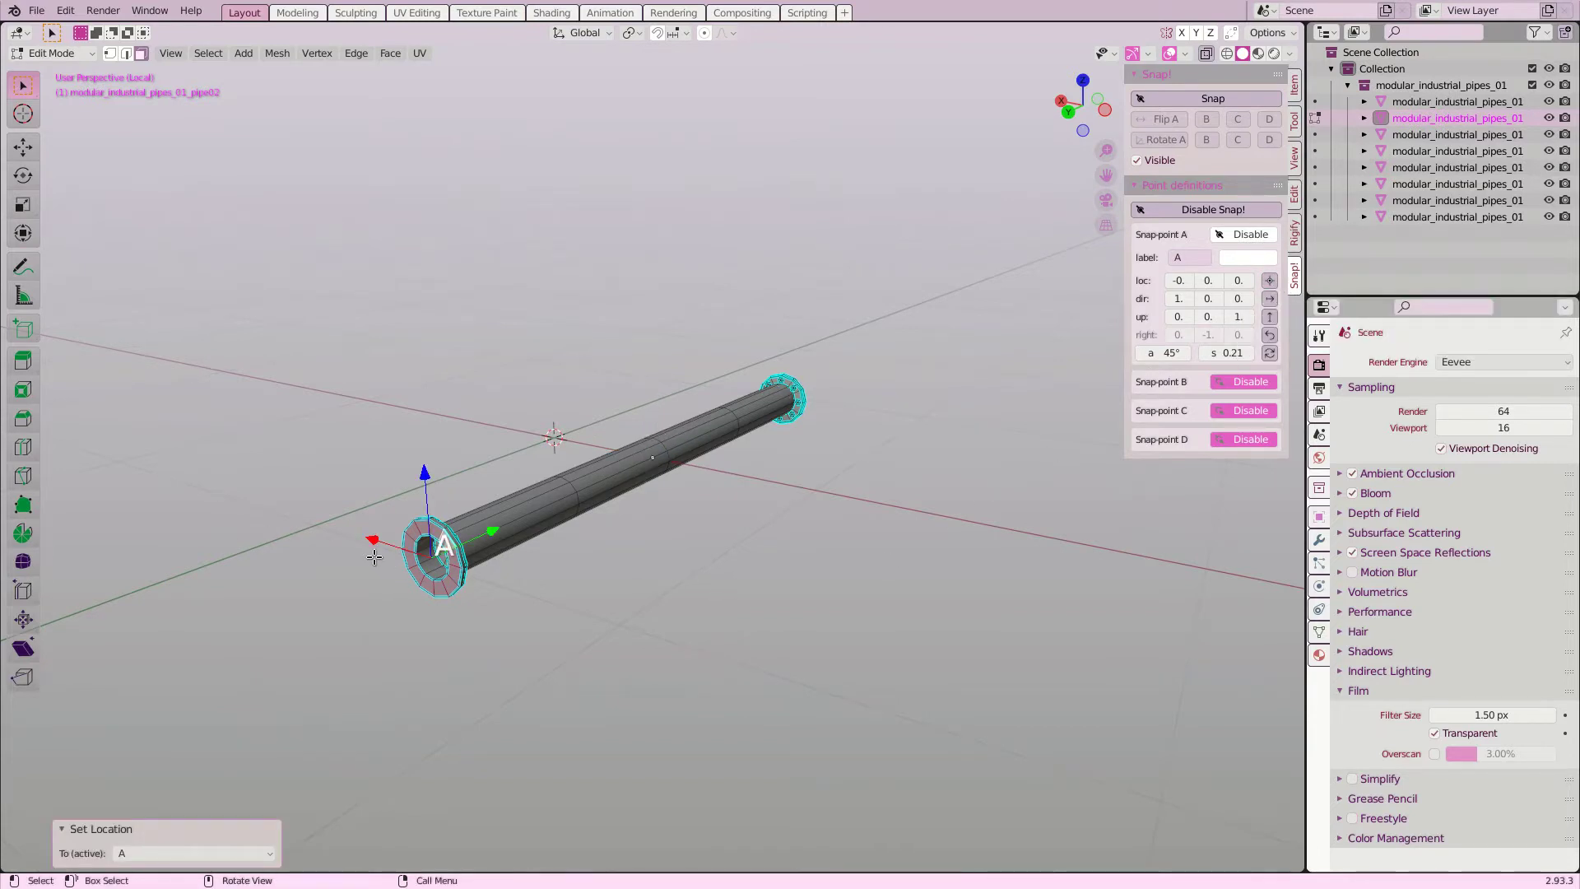
pyautogui.click(1271, 354)
pyautogui.click(1272, 354)
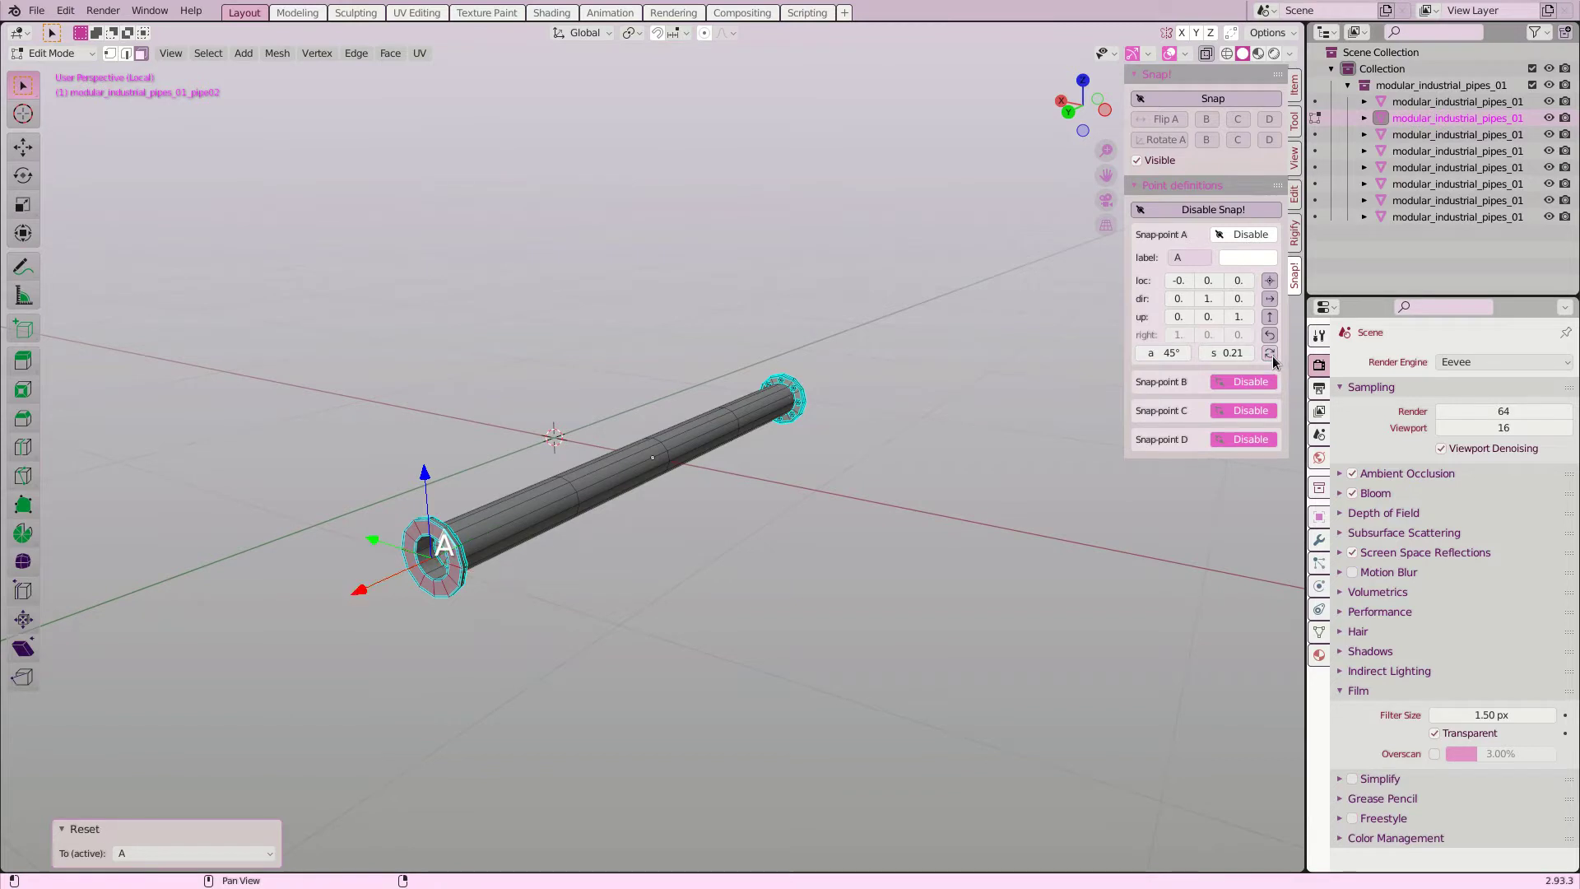
pyautogui.click(1271, 354)
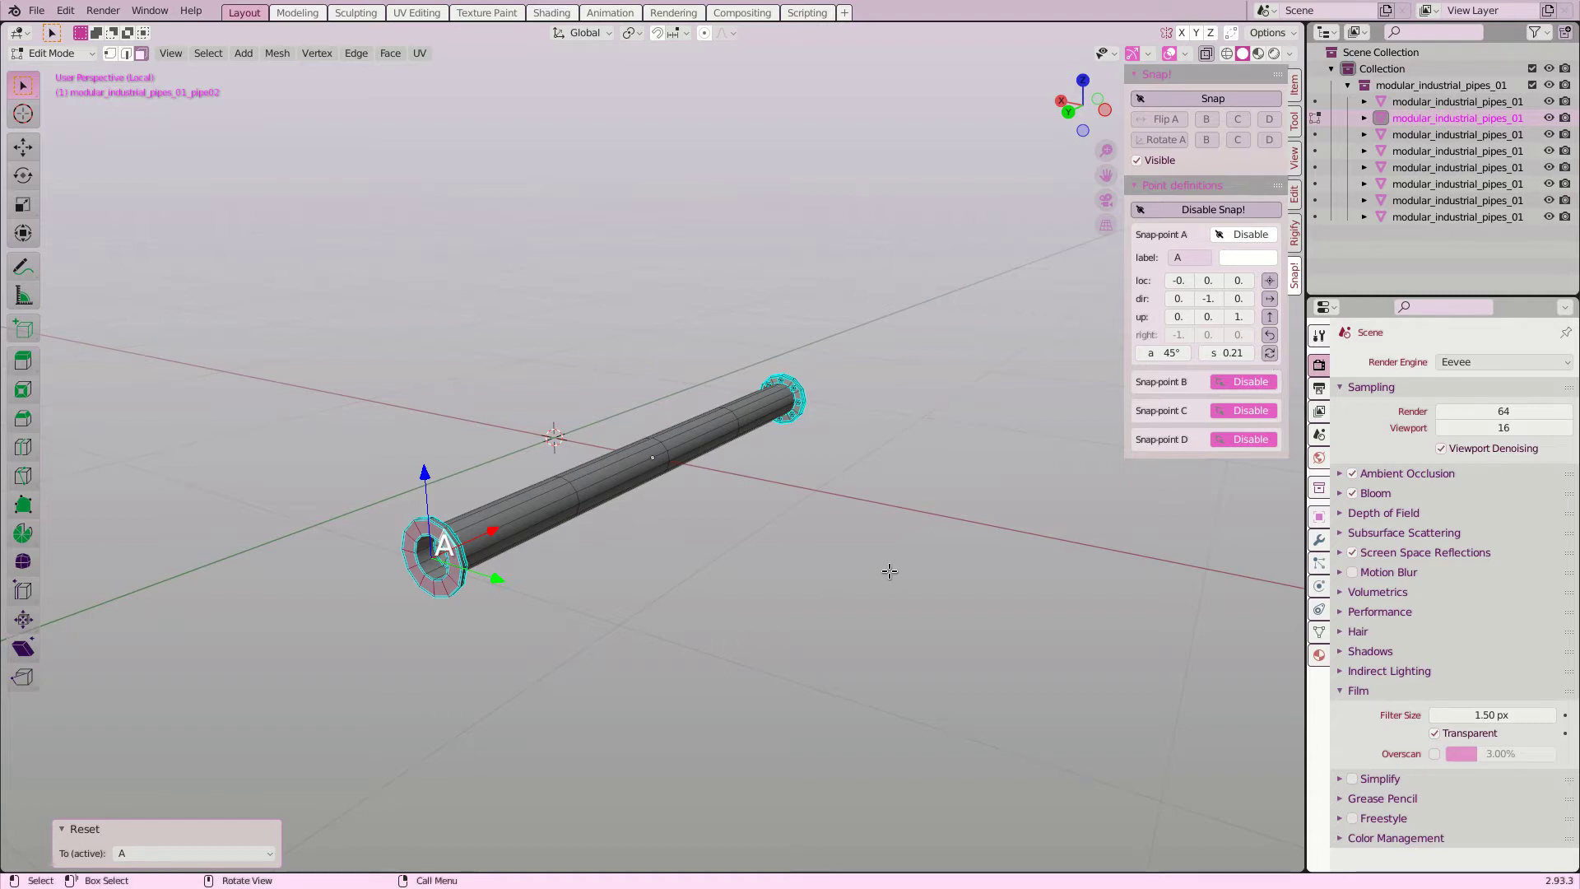
# Step: Add snap point B on the far end ring (direction 0, 1, 0) and return to the full scene
pyautogui.moveTo(970, 502); pyautogui.dragTo(763, 482, button='middle')
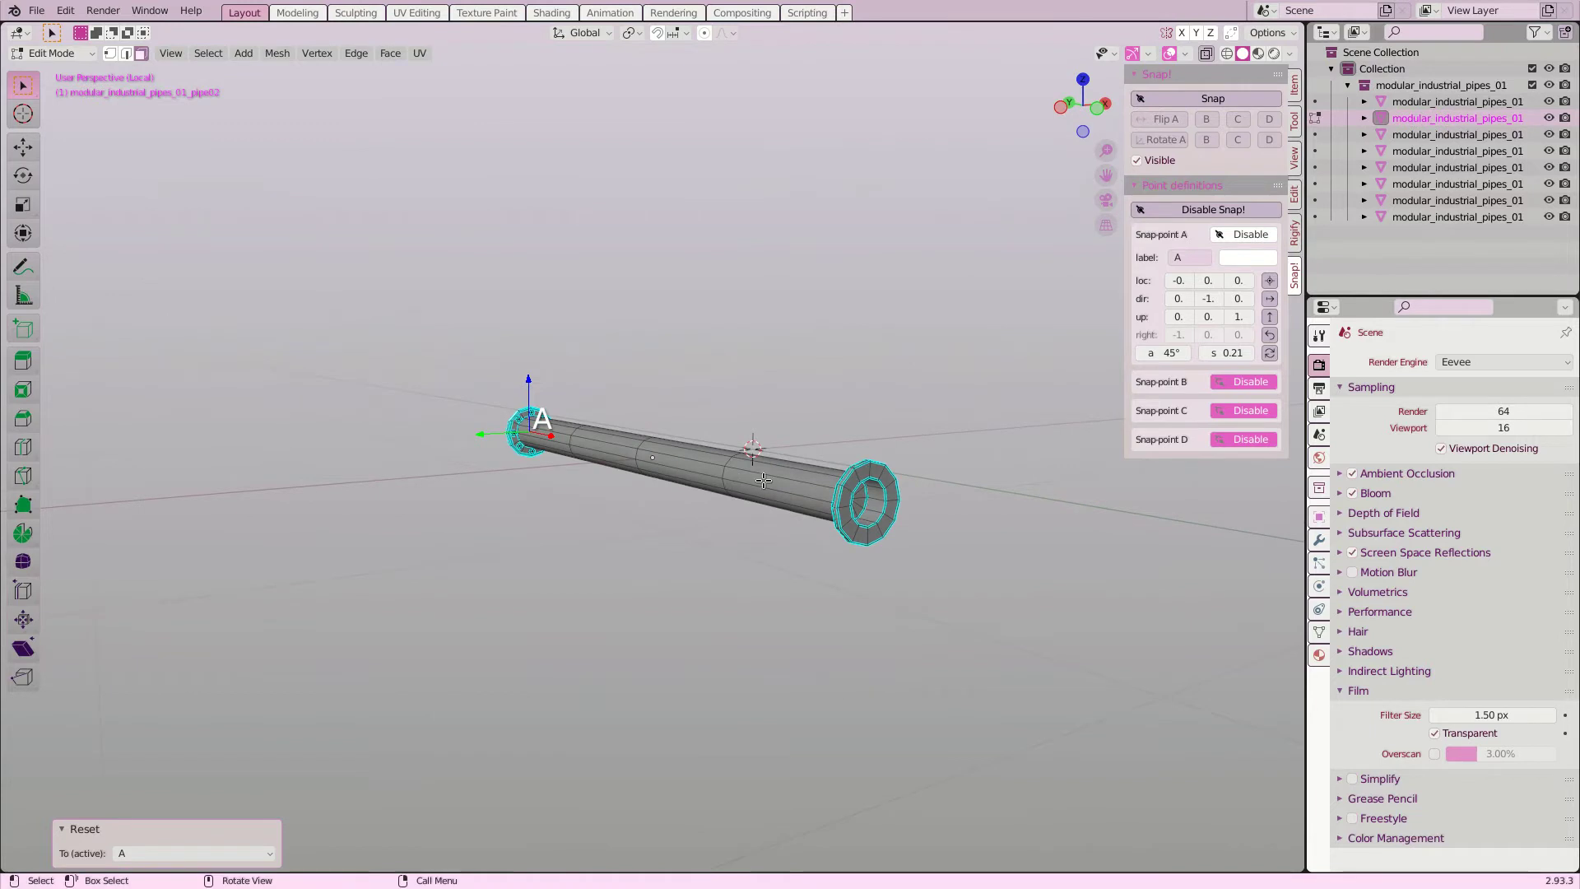
pyautogui.keyDown('shift'); pyautogui.click(869, 470); pyautogui.keyUp('shift')
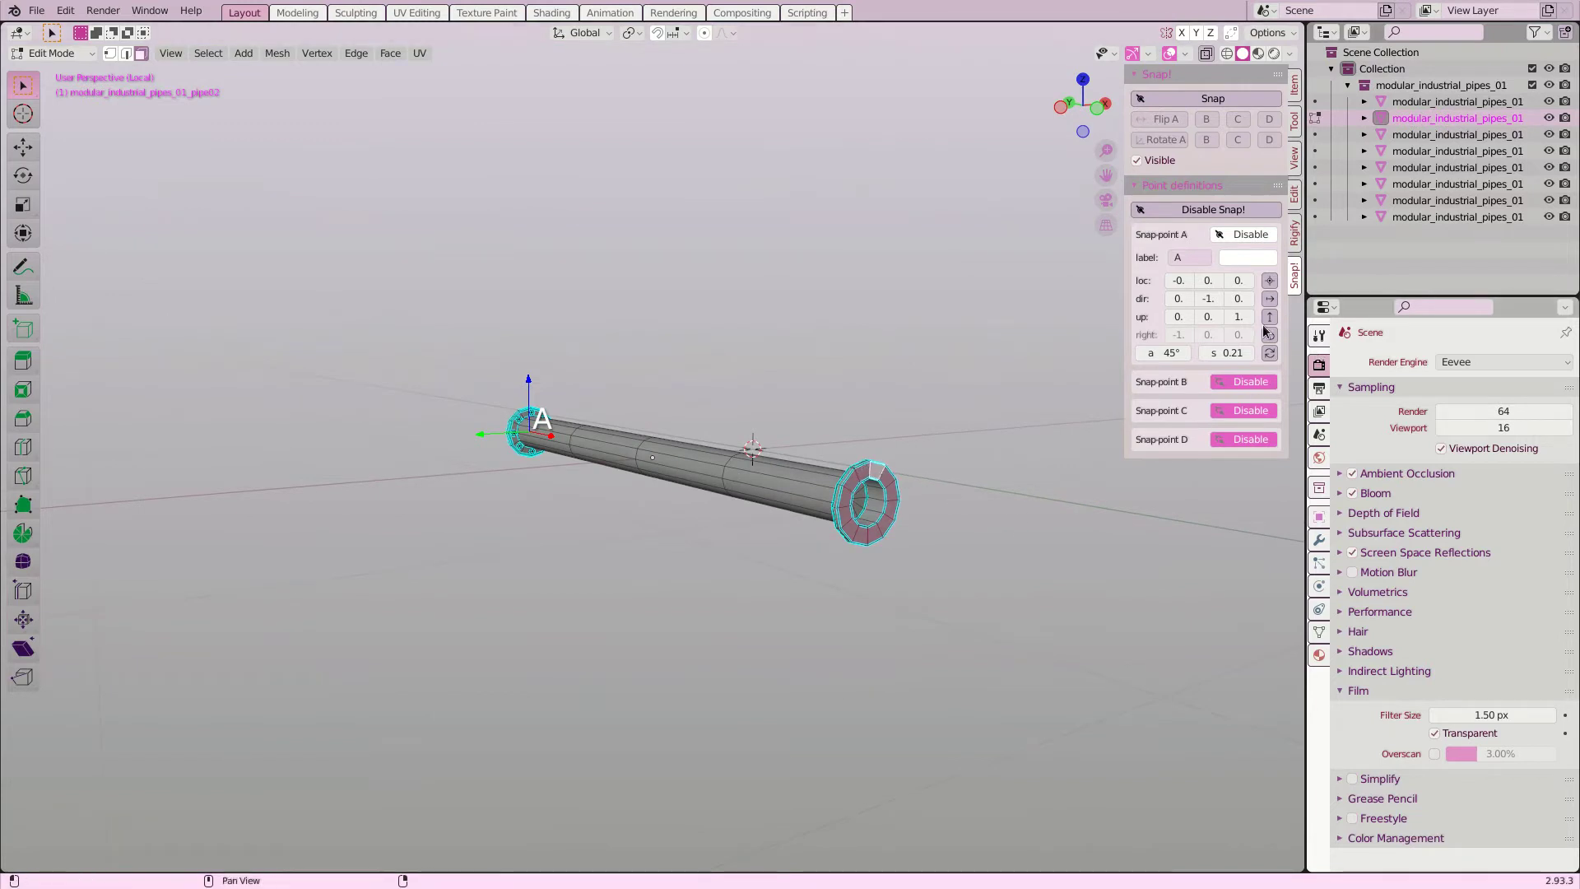
pyautogui.click(1228, 382)
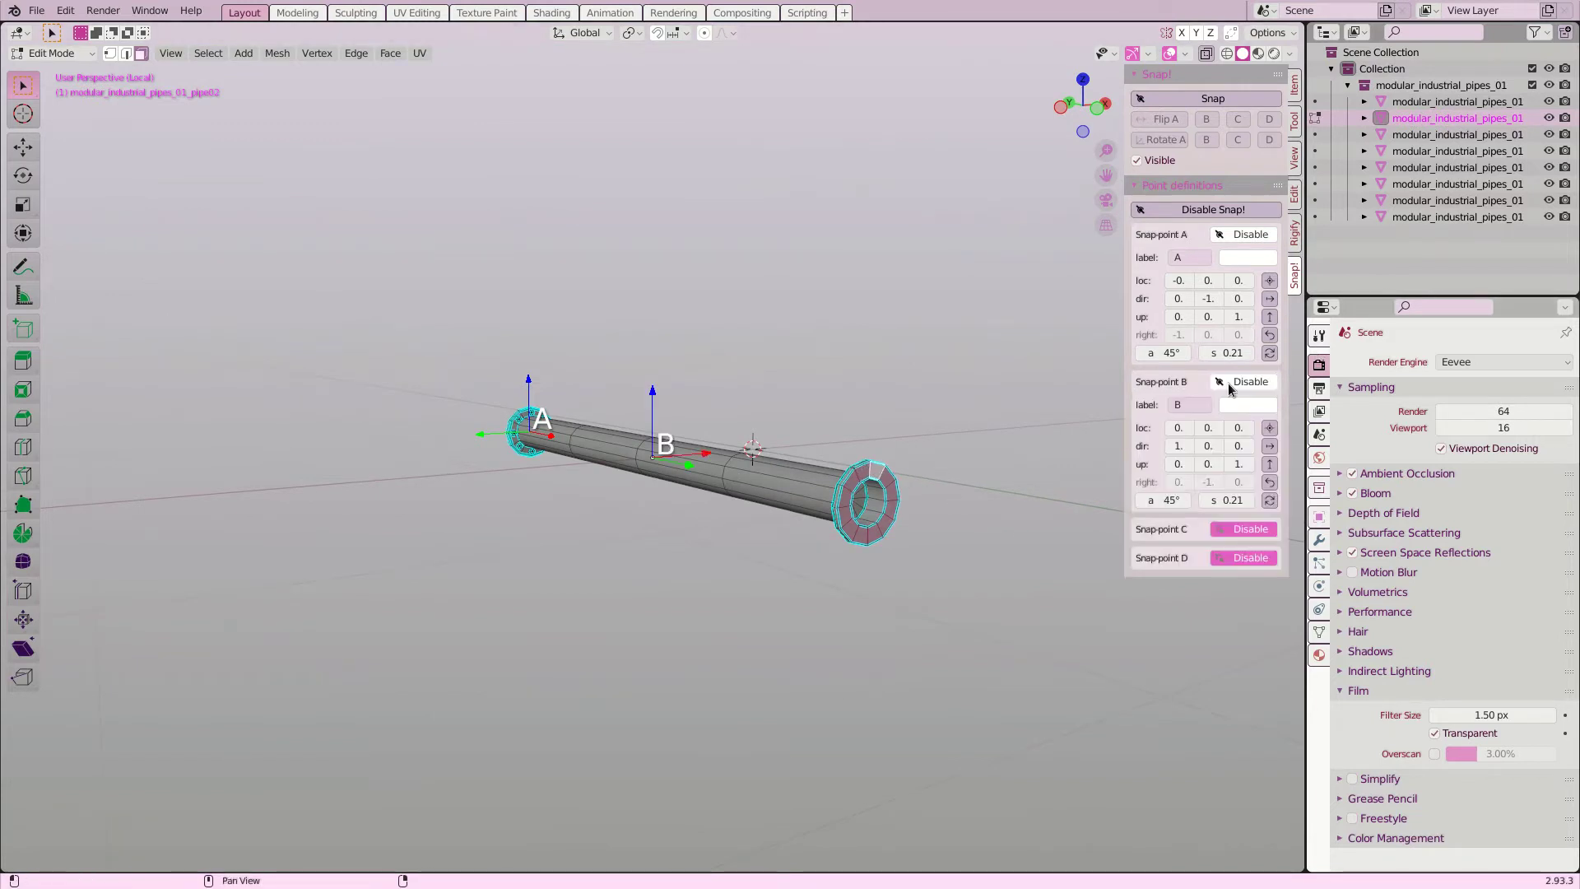
pyautogui.click(1270, 428)
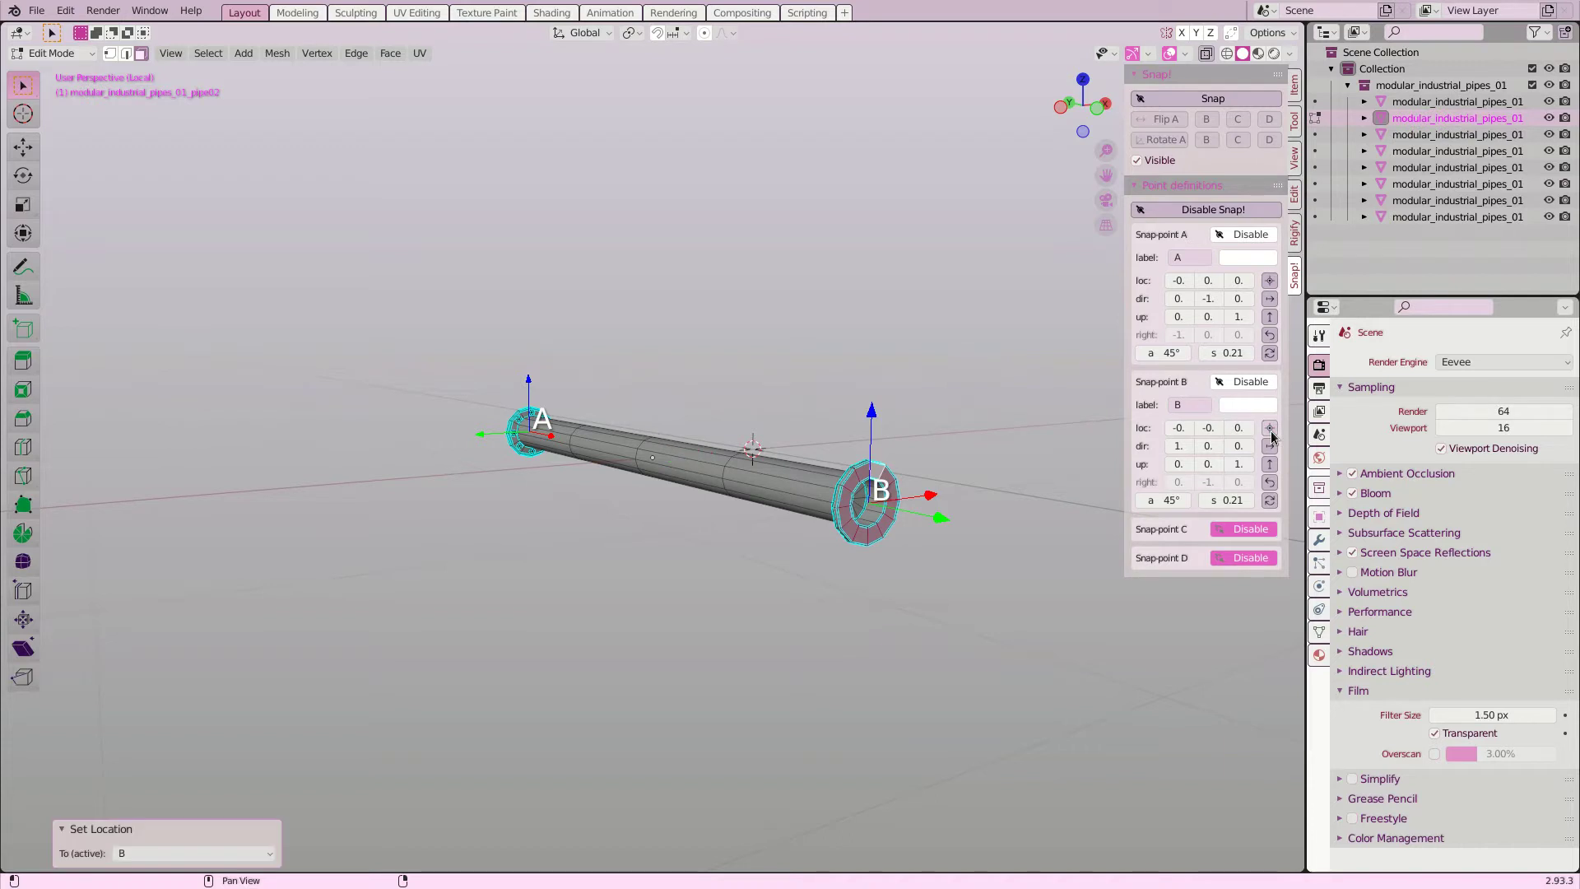
pyautogui.click(1270, 501)
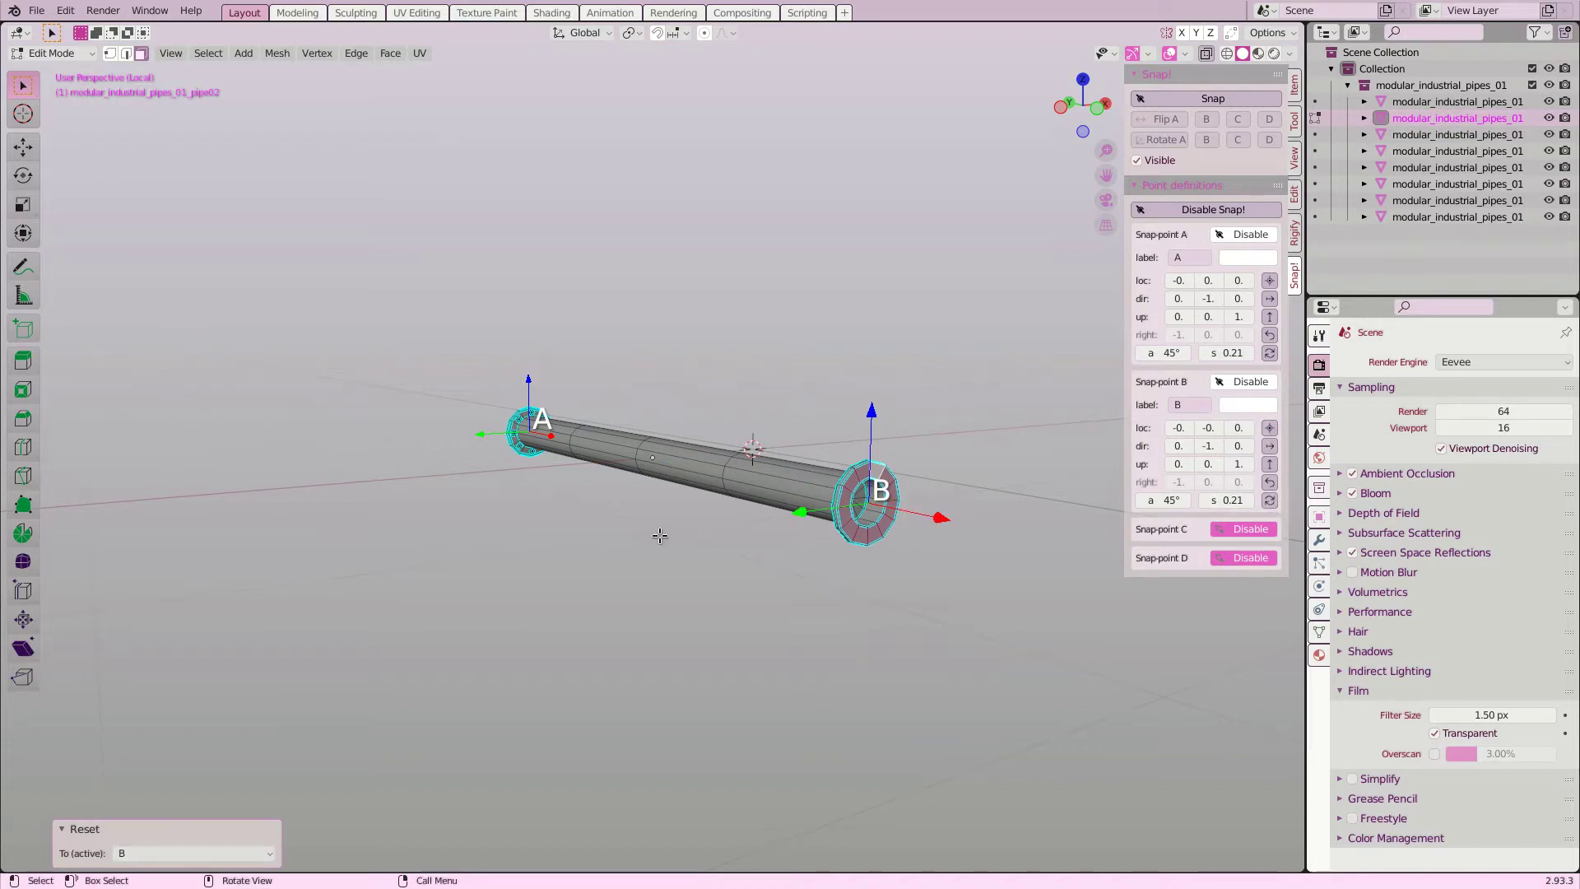
pyautogui.moveTo(660, 536); pyautogui.dragTo(879, 571, button='middle')
pyautogui.press('Tab')
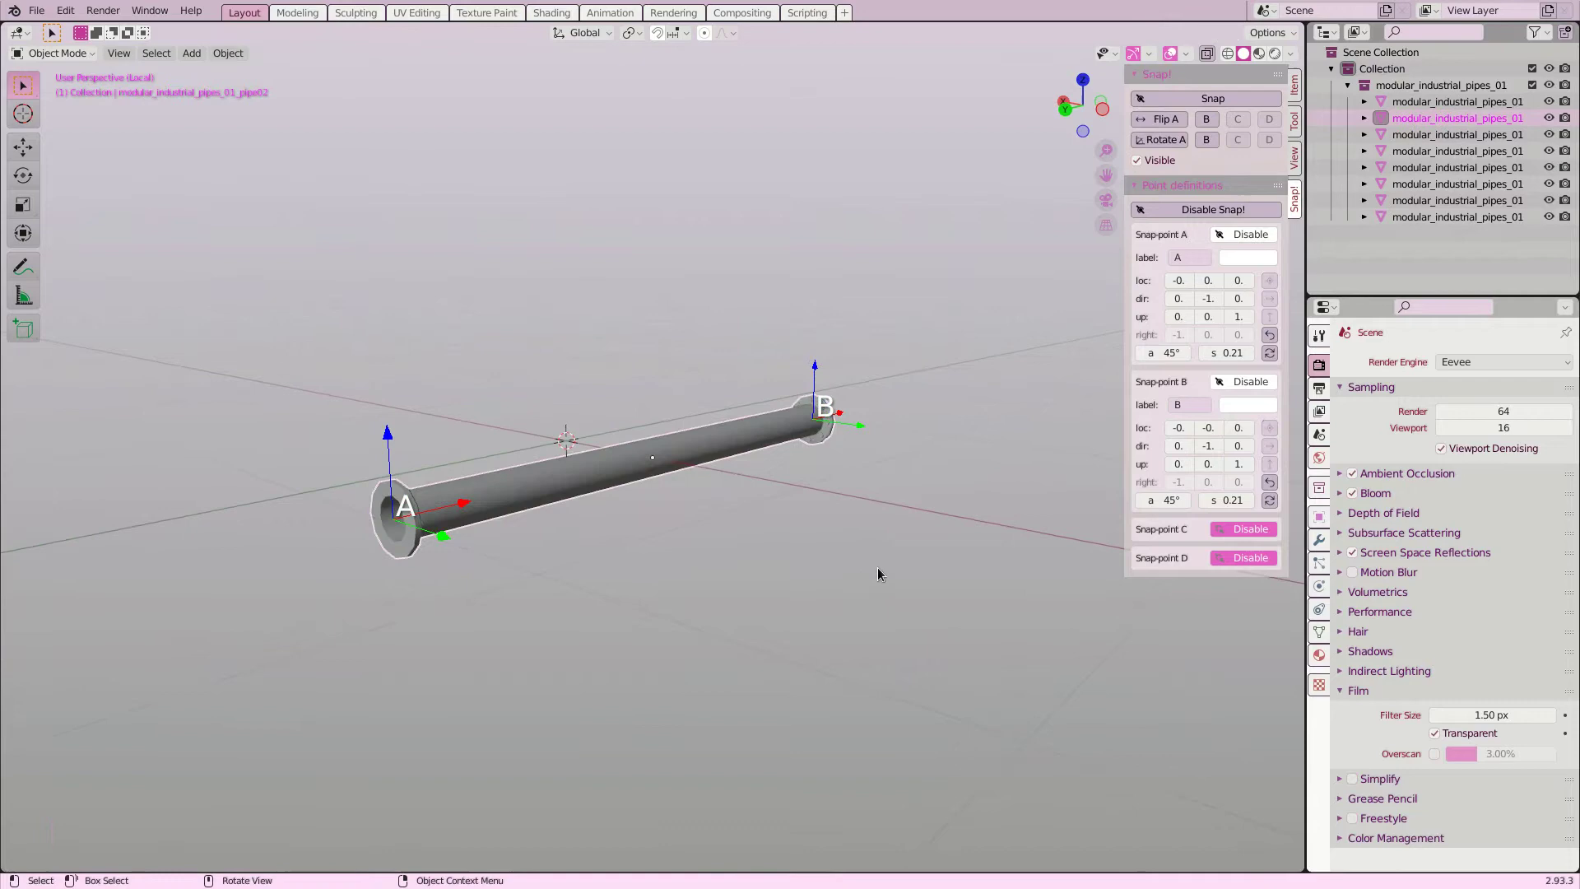
pyautogui.press('KP_Divide')
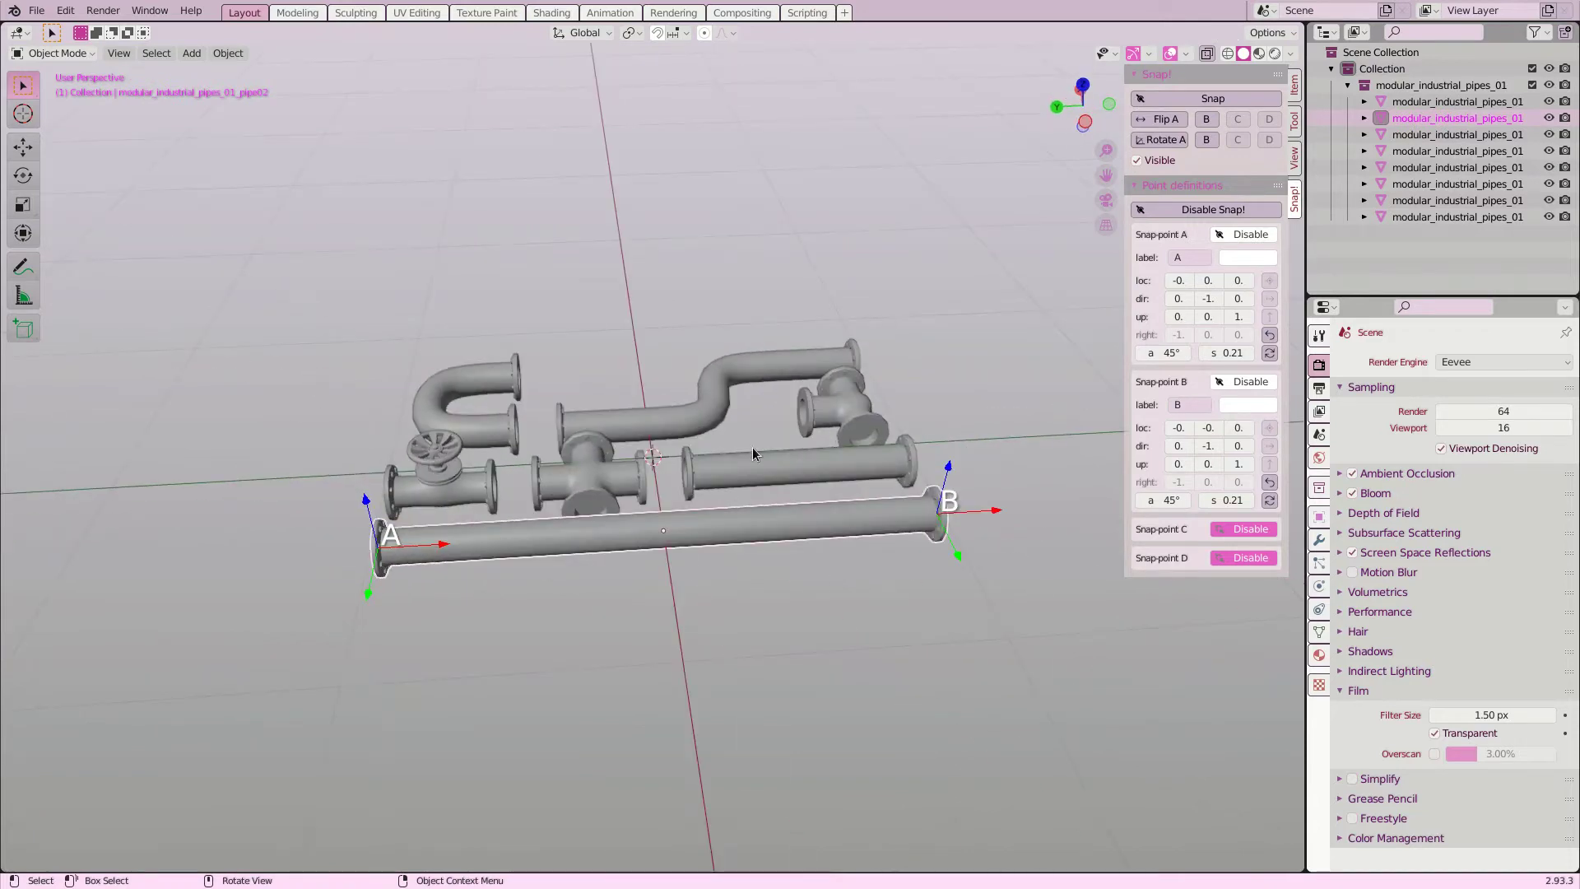
# Step: Isolate the flanged straight pipe pipe01 in local view and enter Edit Mode
pyautogui.click(752, 451)
pyautogui.press('KP_Divide')
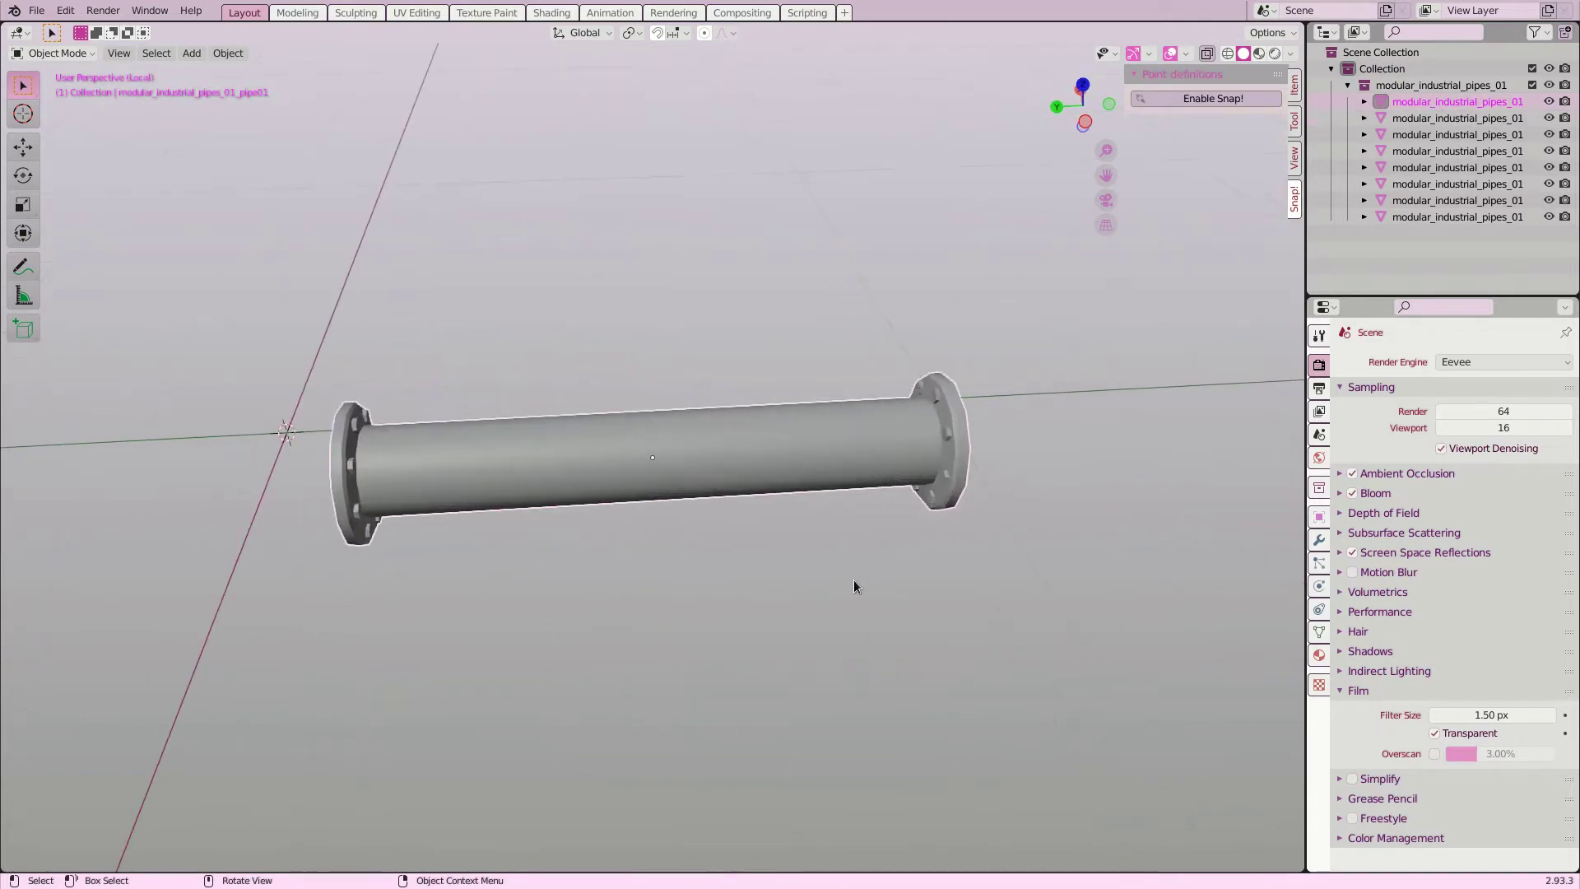
pyautogui.press('Tab')
pyautogui.moveTo(659, 518); pyautogui.dragTo(778, 482, button='middle')
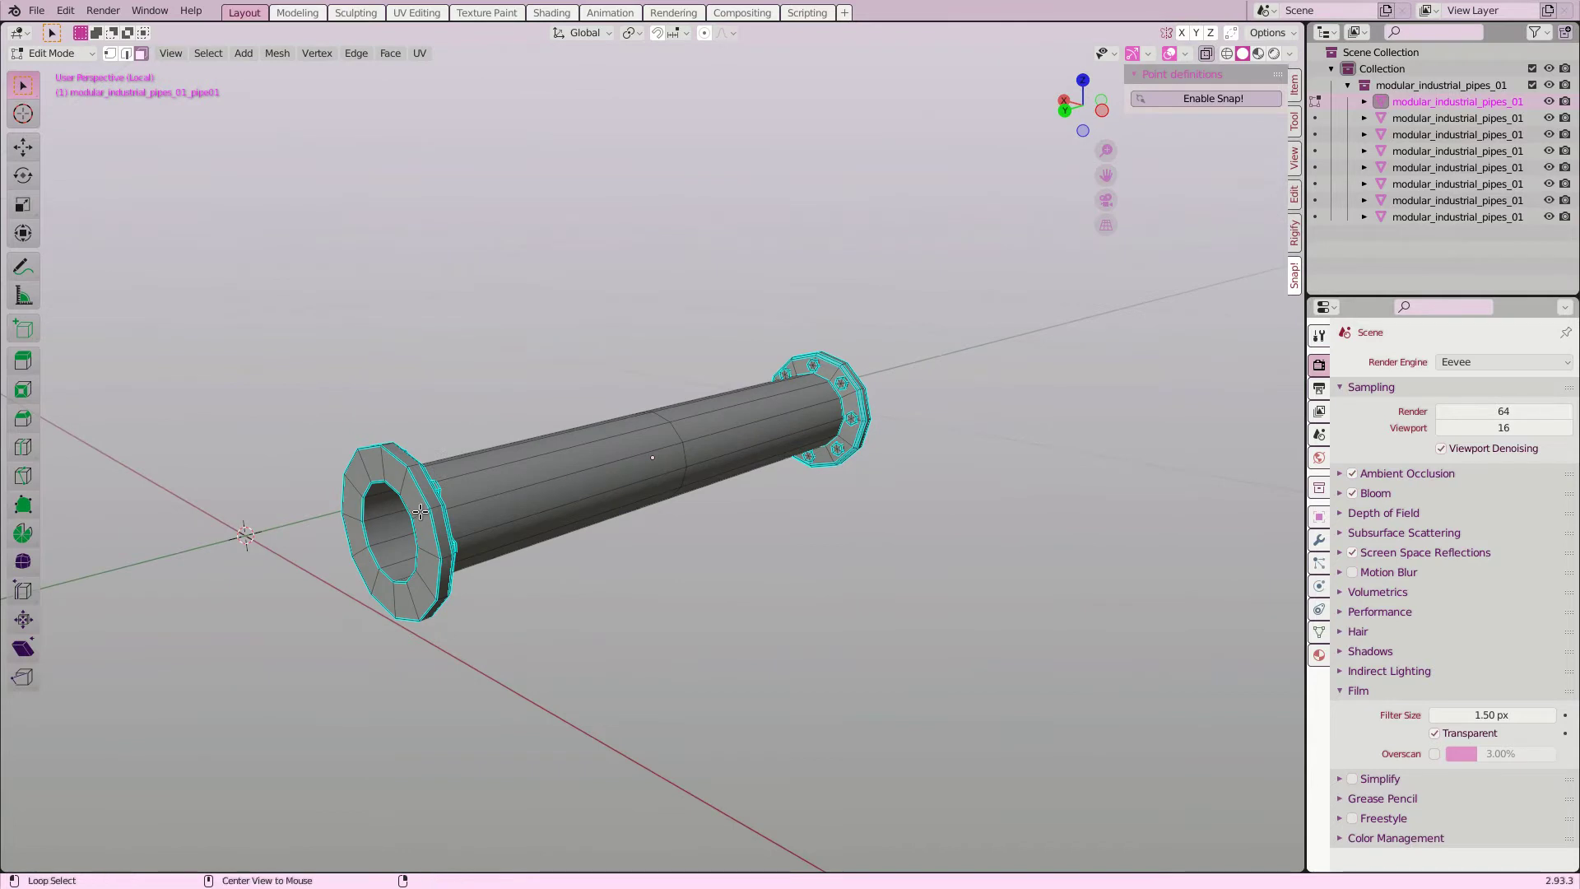
# Step: Enable Snap! and place snap point A on the near flange, facing outward, size 0.15
pyautogui.click(1197, 101)
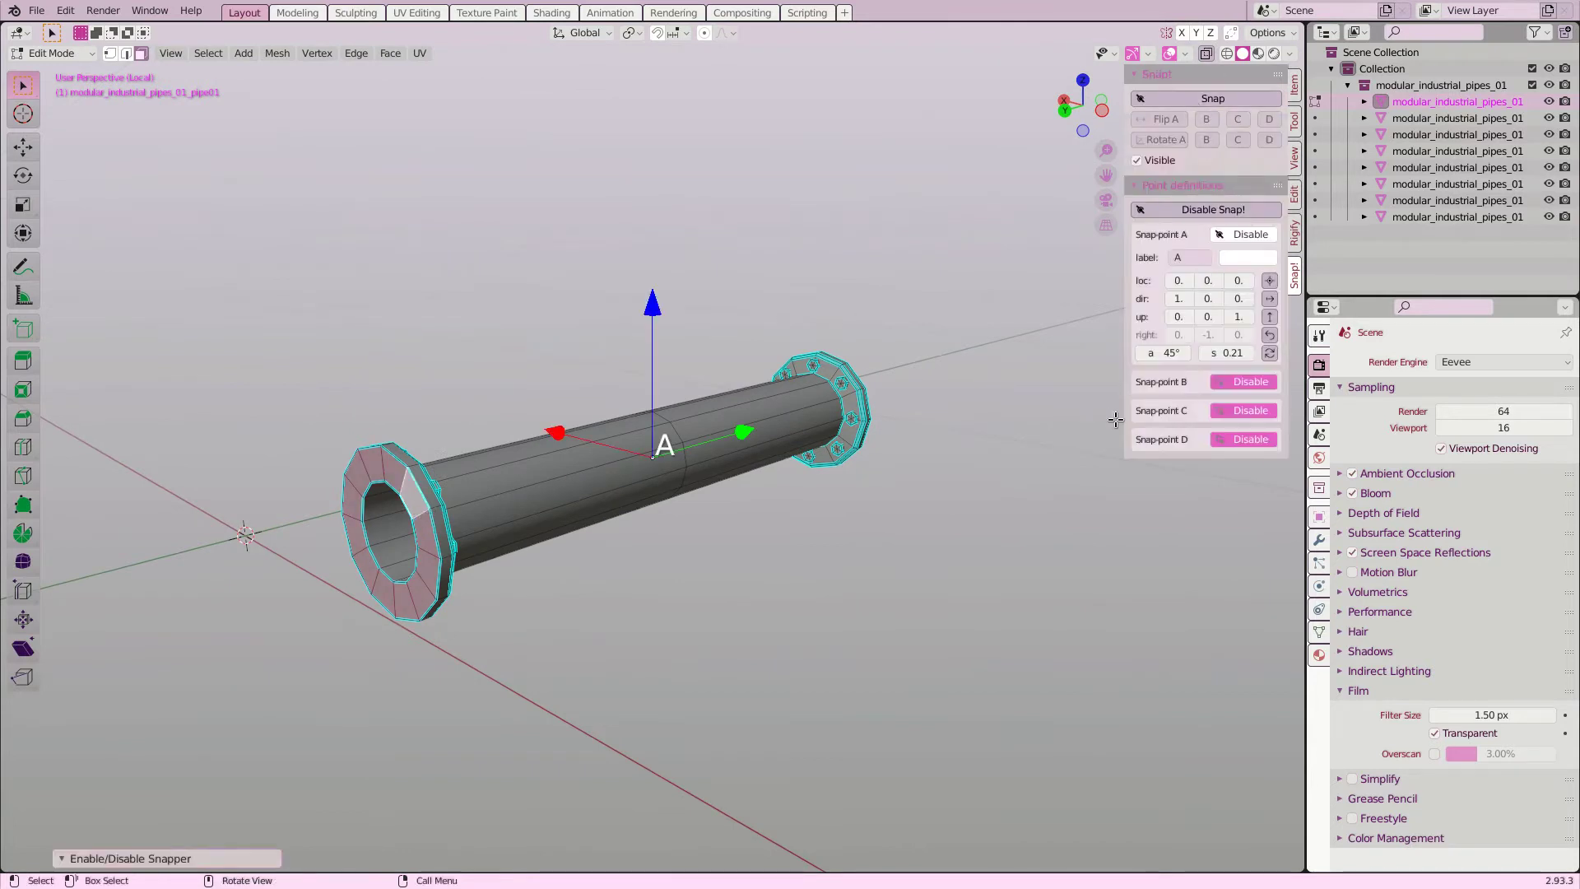
pyautogui.click(1270, 281)
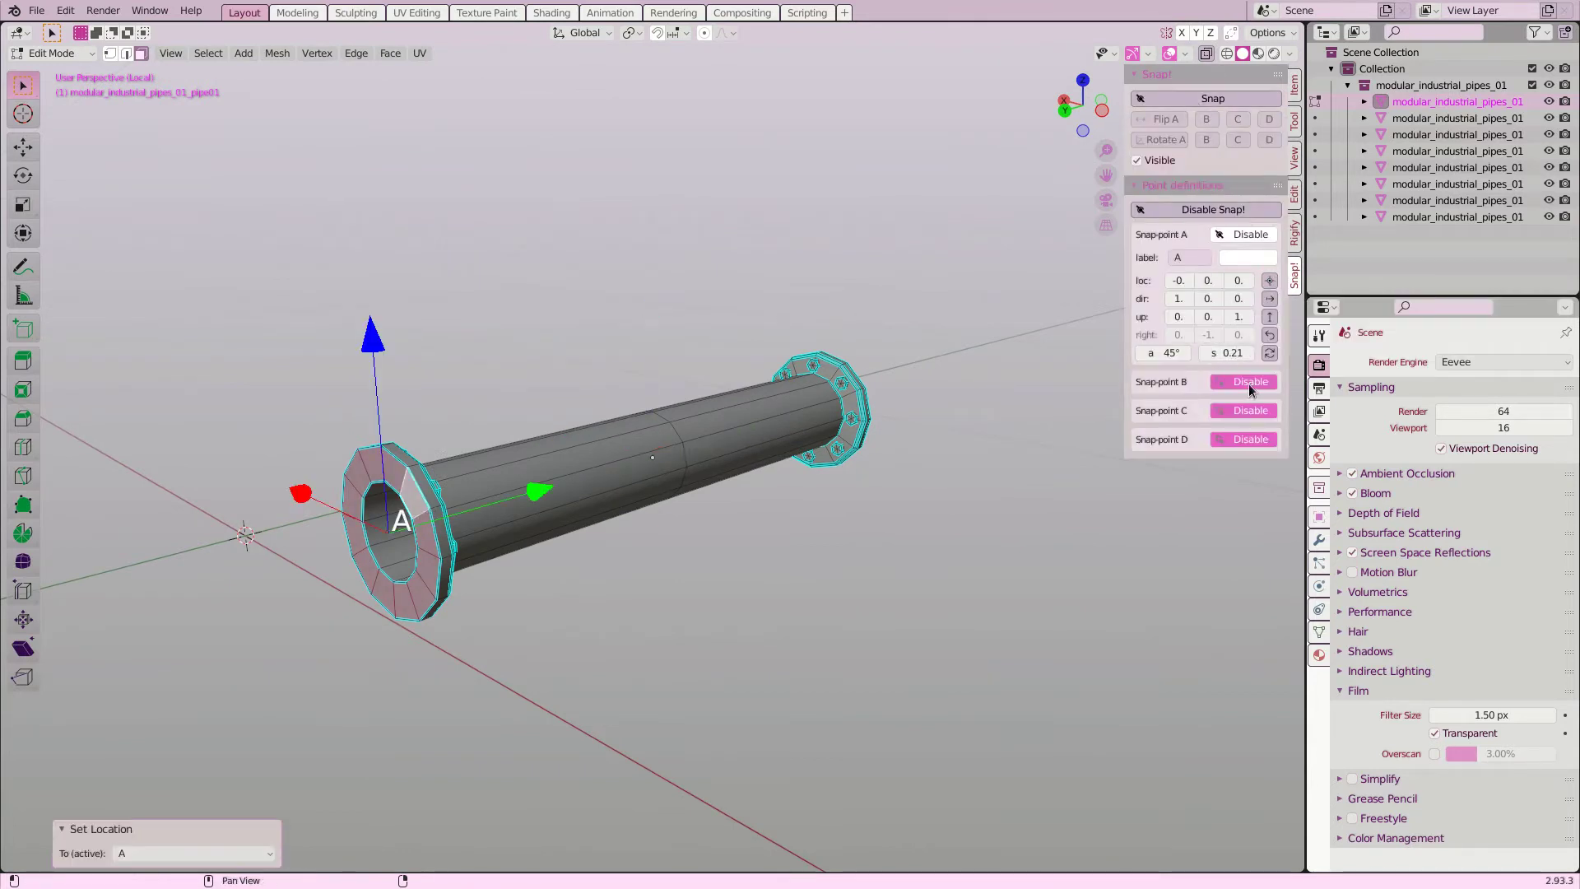
pyautogui.click(1269, 352)
pyautogui.click(1270, 354)
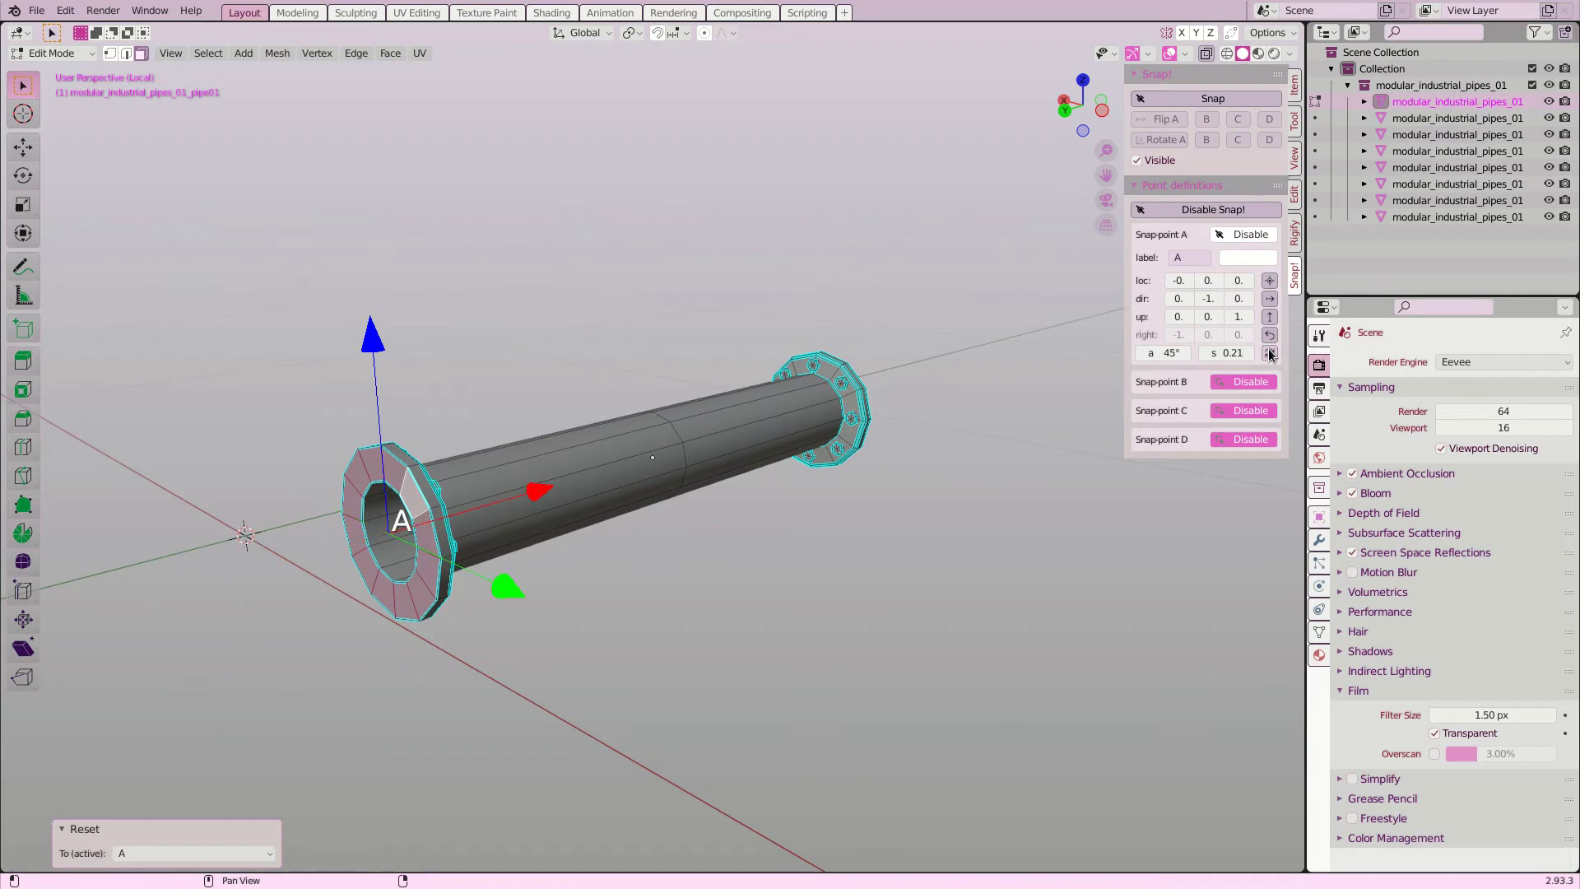
pyautogui.moveTo(1233, 354)
pyautogui.mouseDown()
pyautogui.moveTo(1203, 355)
pyautogui.moveTo(1220, 355)
pyautogui.mouseUp()
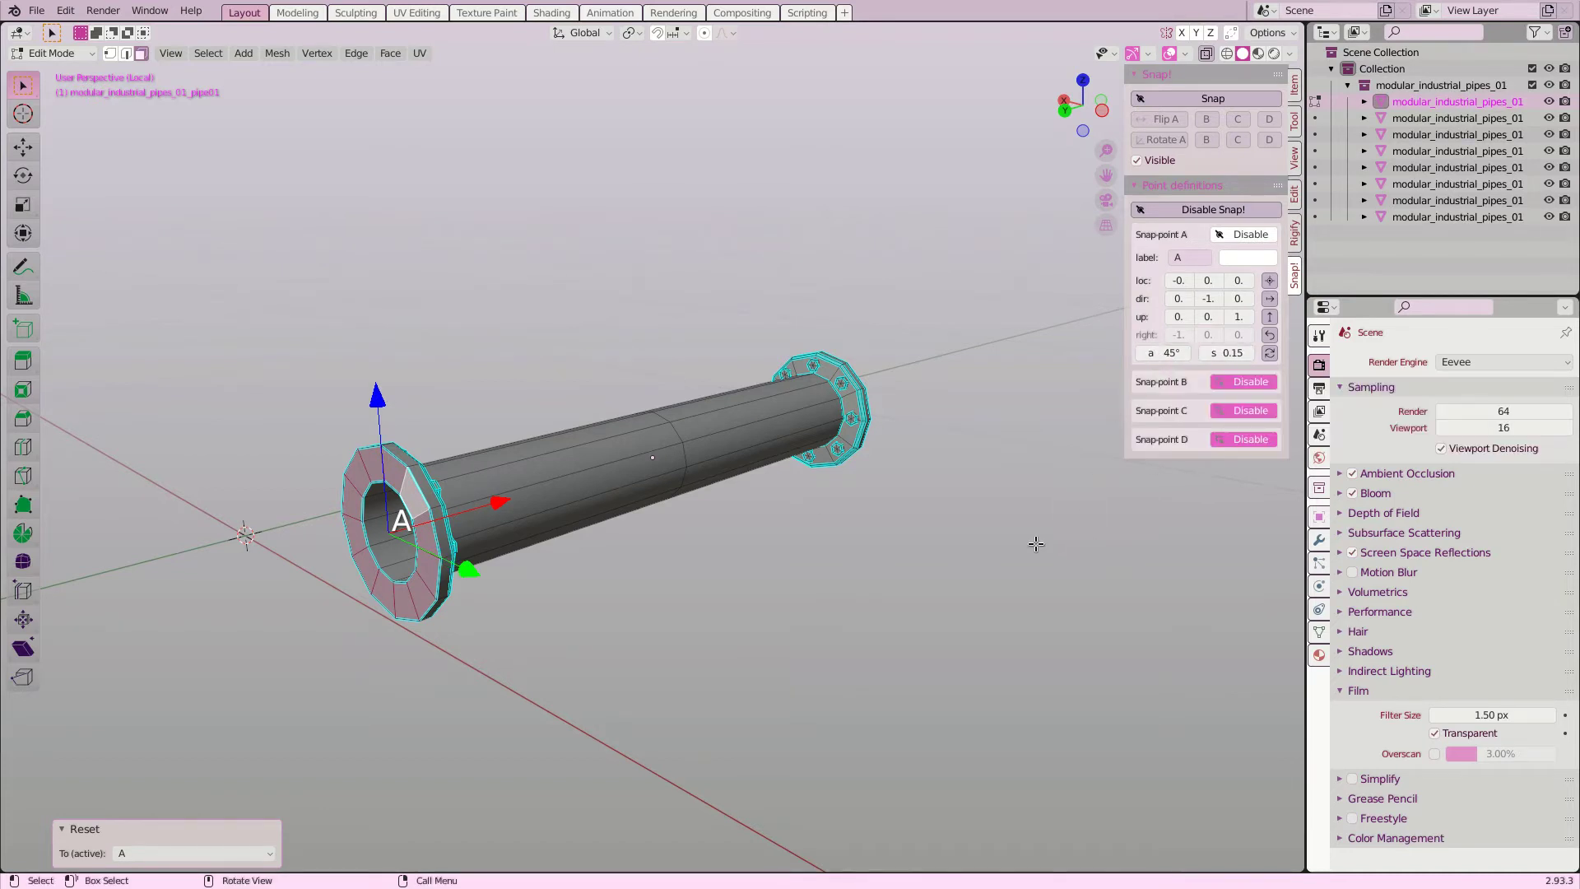
# Step: Place snap point B on pipe01's far flange, facing outward at size 0.12, then show all pieces
pyautogui.click(1246, 383)
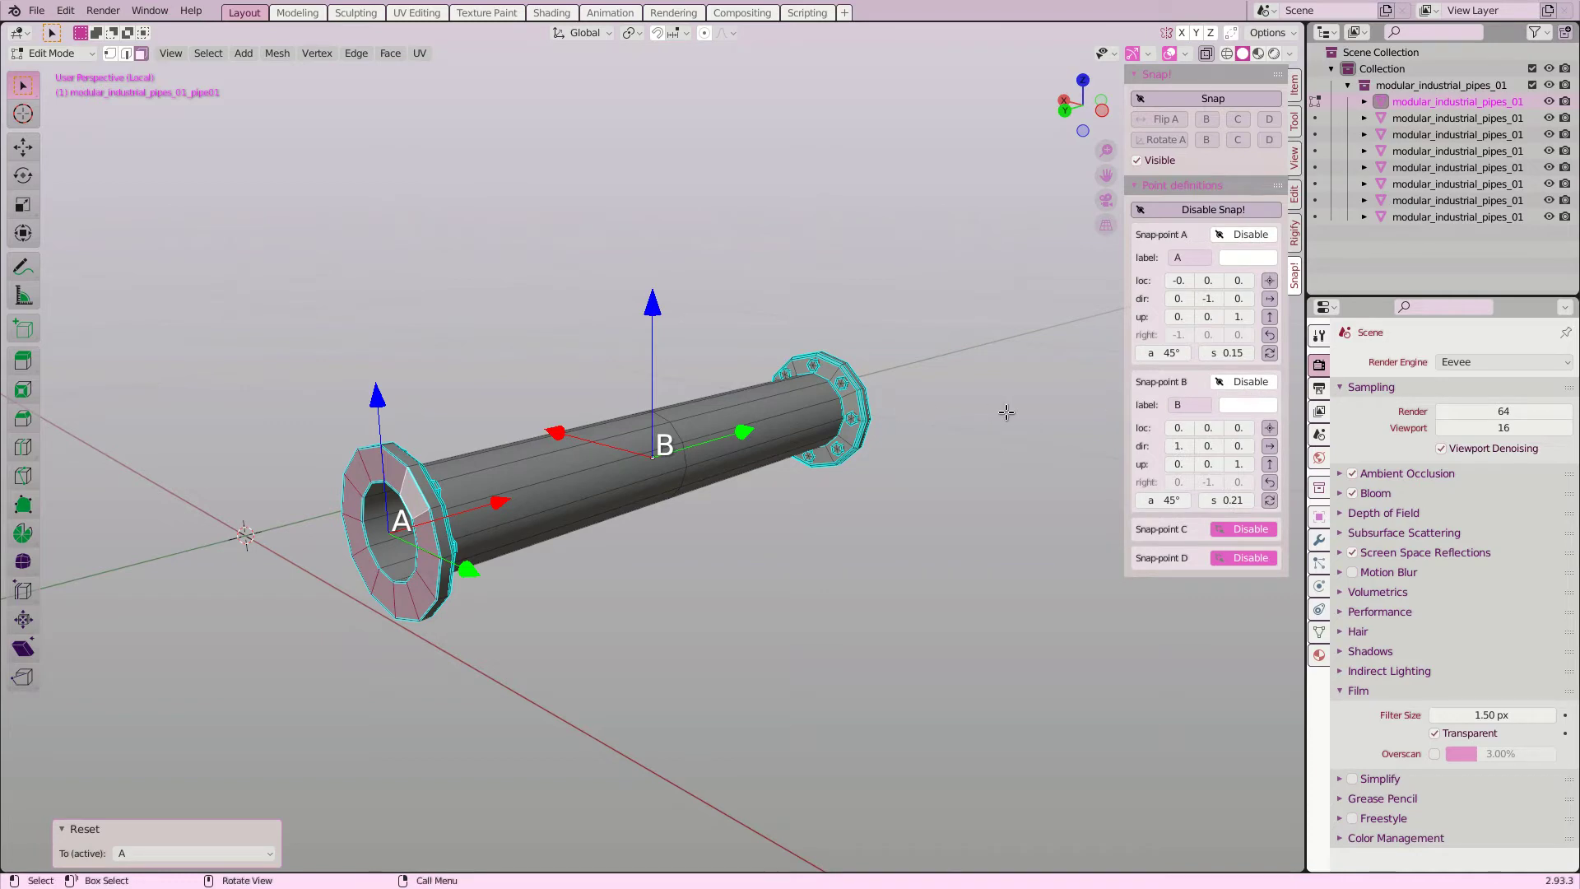
pyautogui.moveTo(1032, 411); pyautogui.dragTo(908, 429, button='middle')
pyautogui.keyDown('alt'); pyautogui.click(852, 436); pyautogui.keyUp('alt')
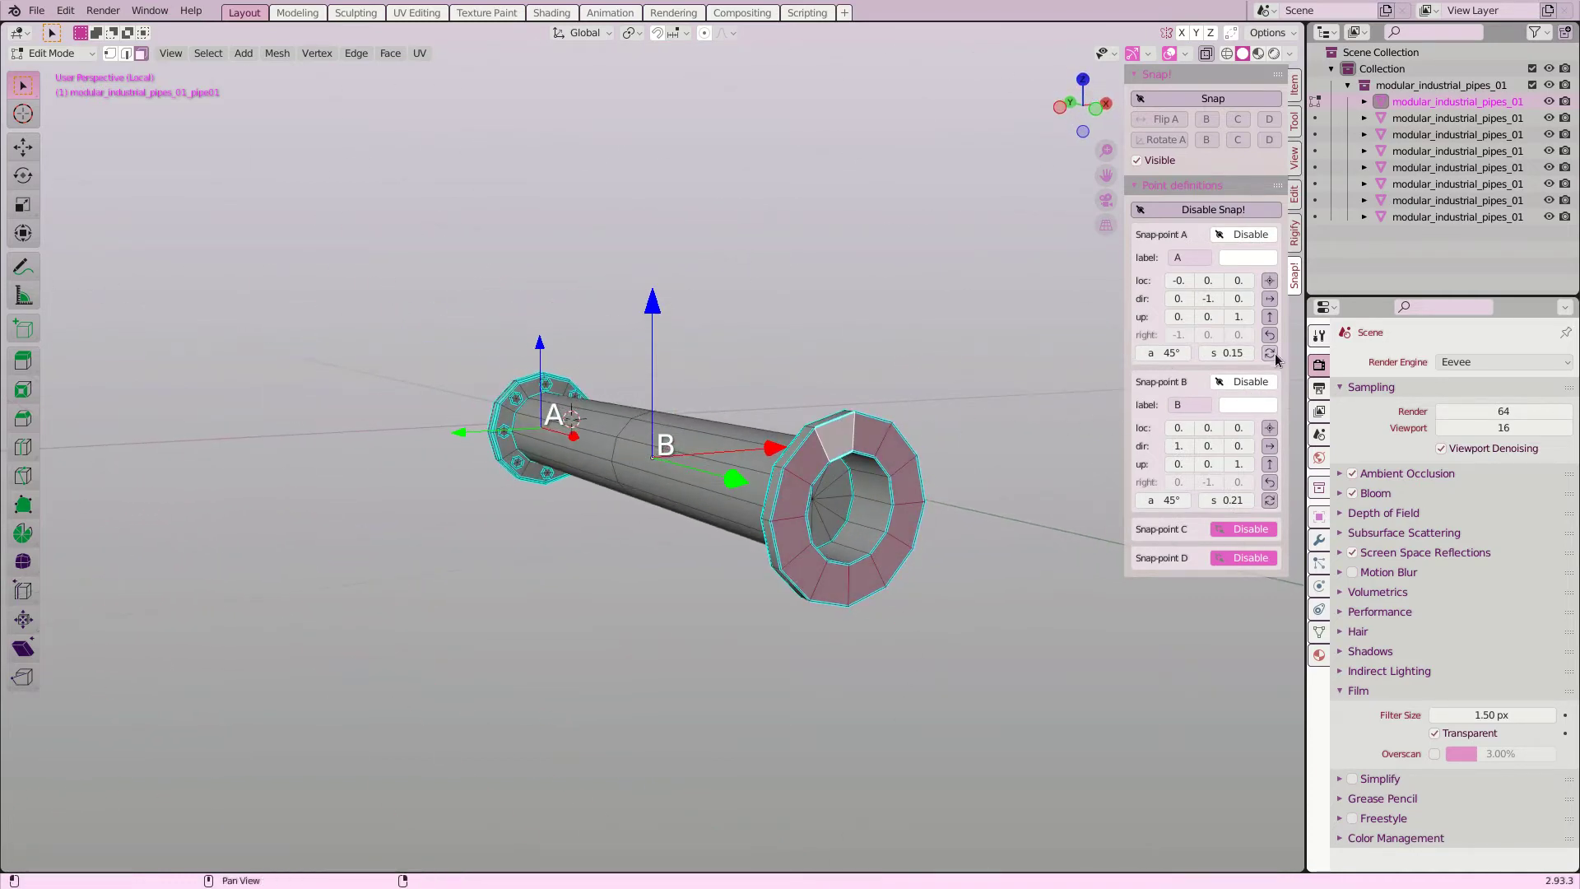
pyautogui.click(1269, 429)
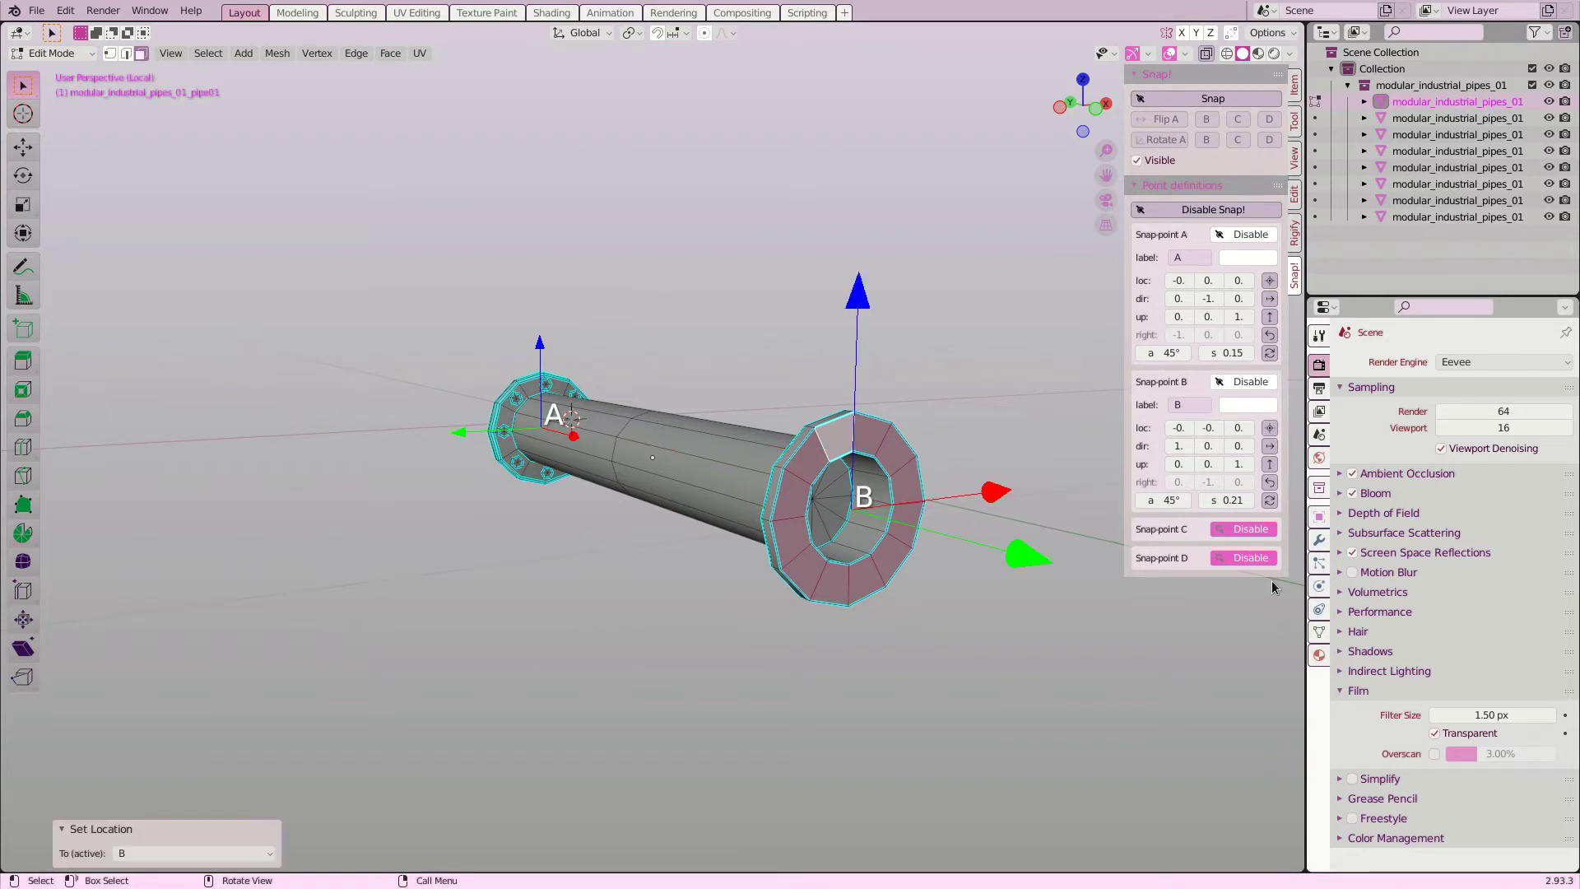
pyautogui.click(1272, 506)
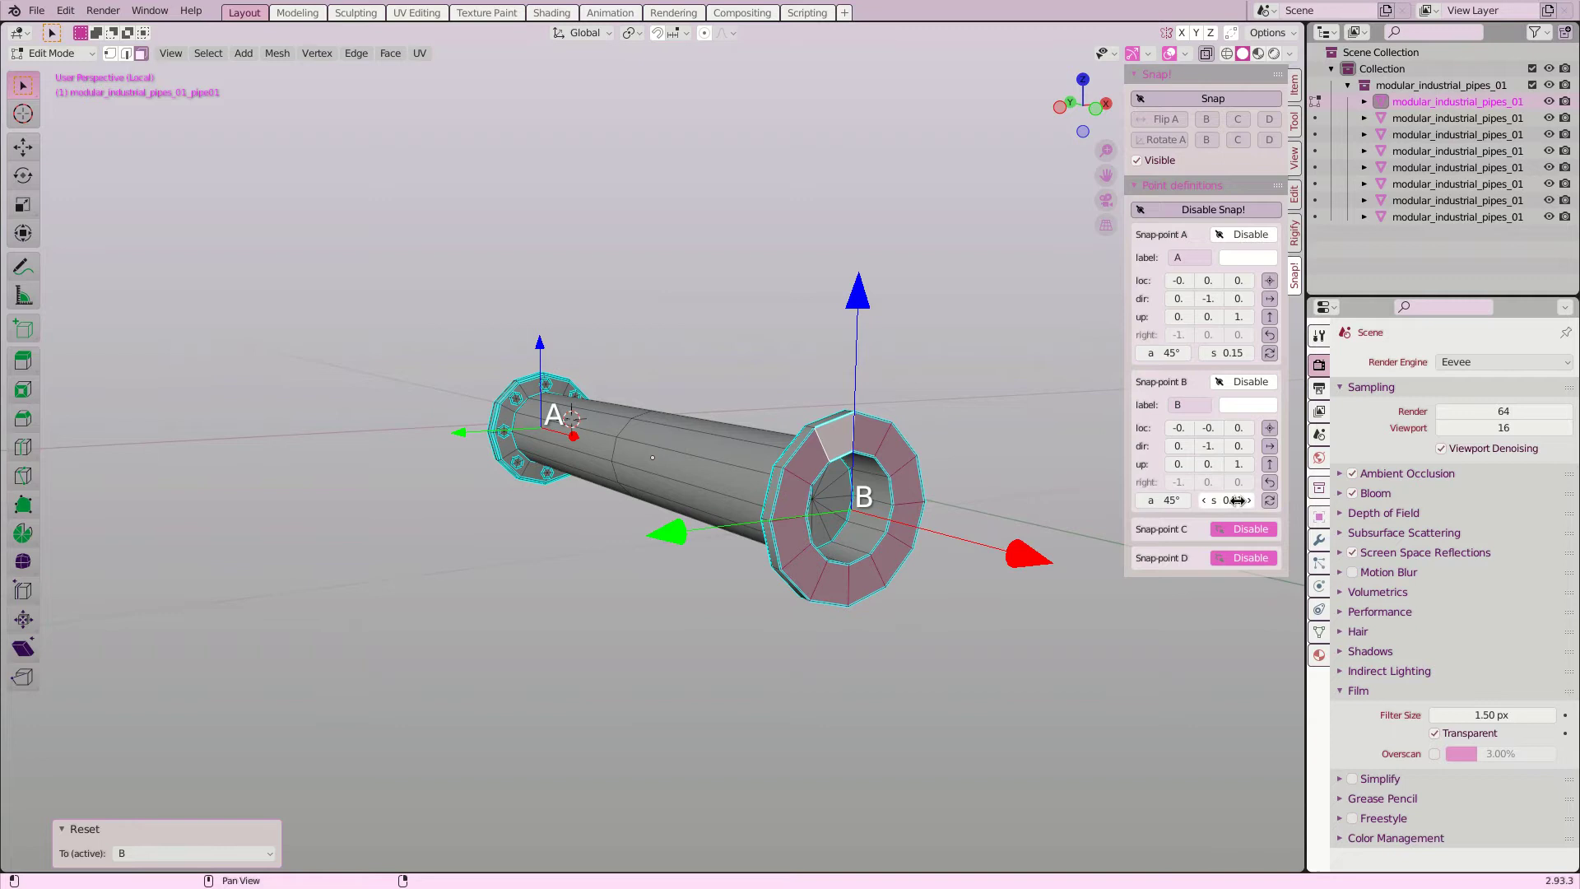
pyautogui.moveTo(1232, 499); pyautogui.dragTo(1203, 499)
pyautogui.press('Tab')
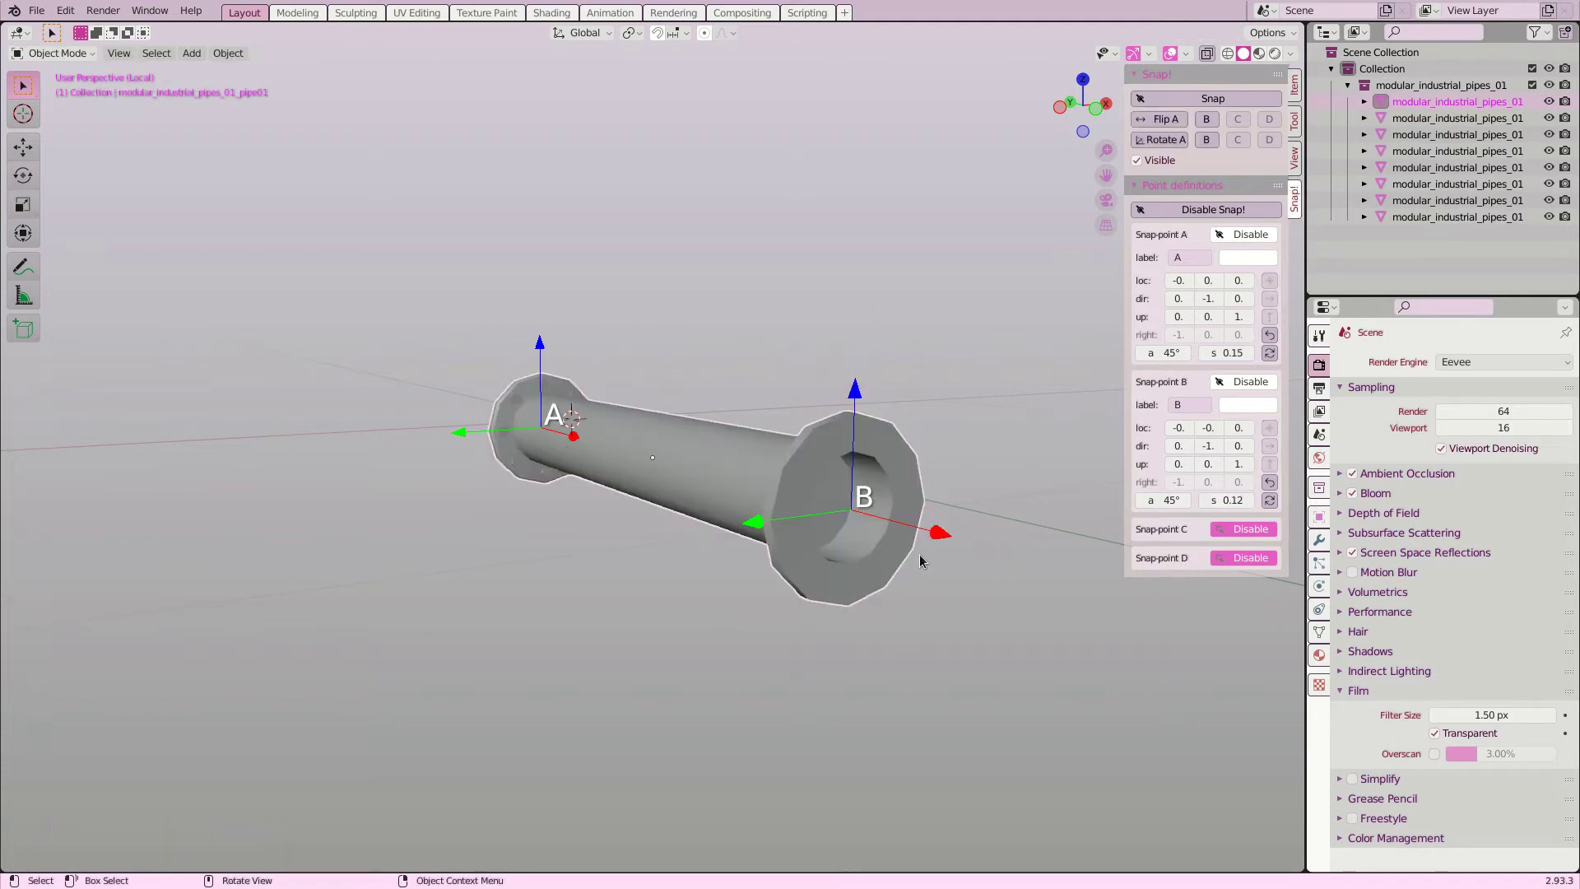
pyautogui.press('KP_Divide')
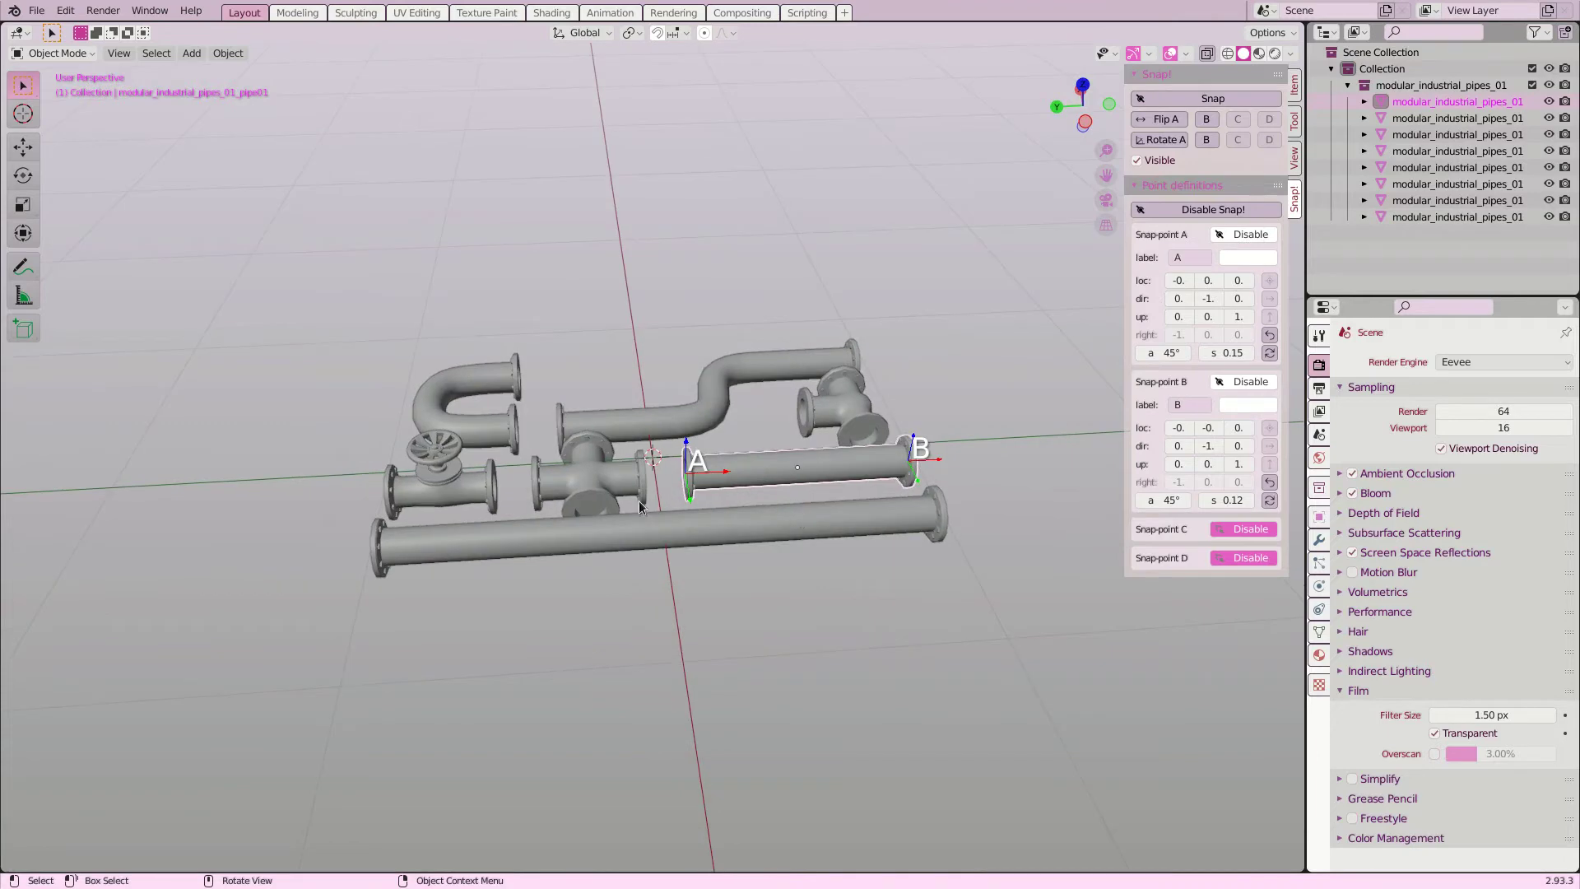
# Step: Isolate the cross pipe pipe07 in local view and enter Edit Mode
pyautogui.click(590, 484)
pyautogui.press('KP_Divide')
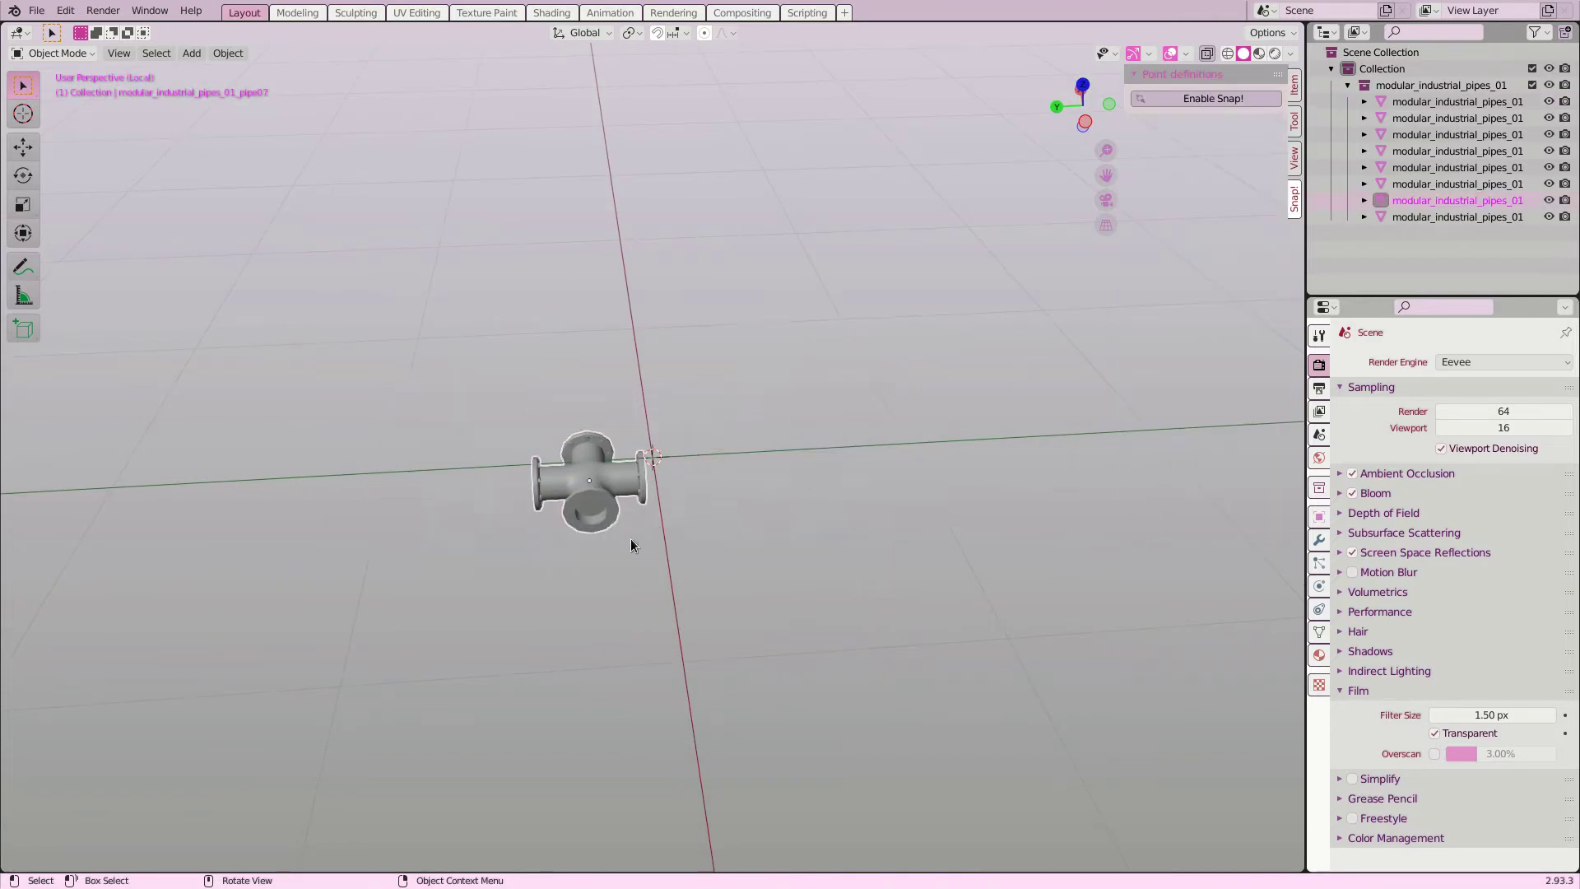
pyautogui.moveTo(630, 538); pyautogui.dragTo(700, 497, button='middle')
pyautogui.press('Tab')
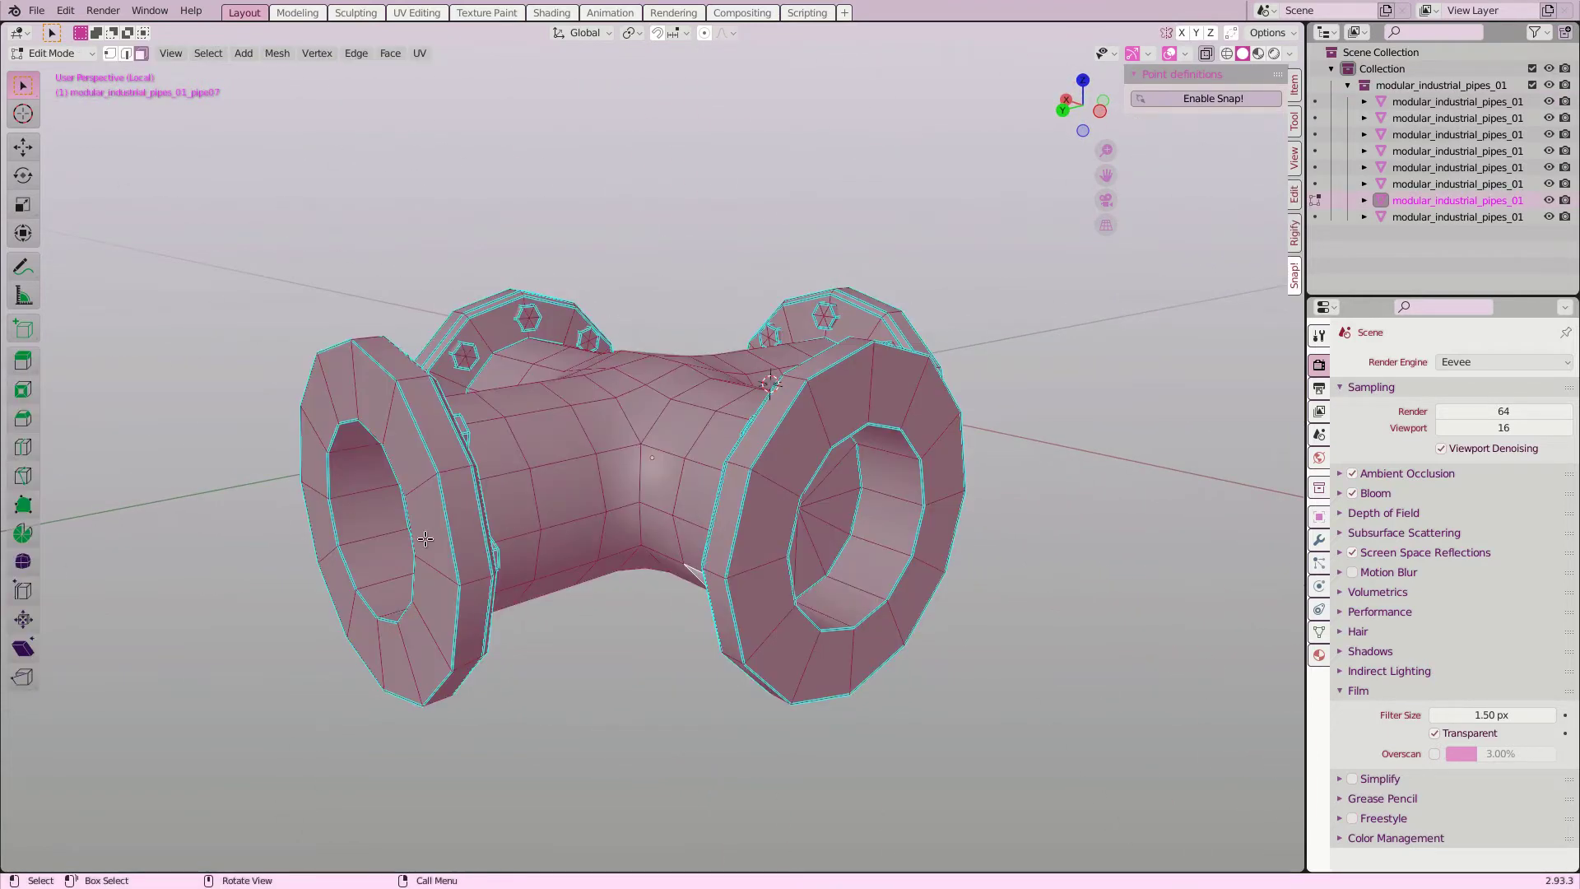
# Step: Enable Snap! and place snap point A on the left flange, rotated, with size 0.15
pyautogui.keyDown('alt'); pyautogui.click(408, 486); pyautogui.keyUp('alt')
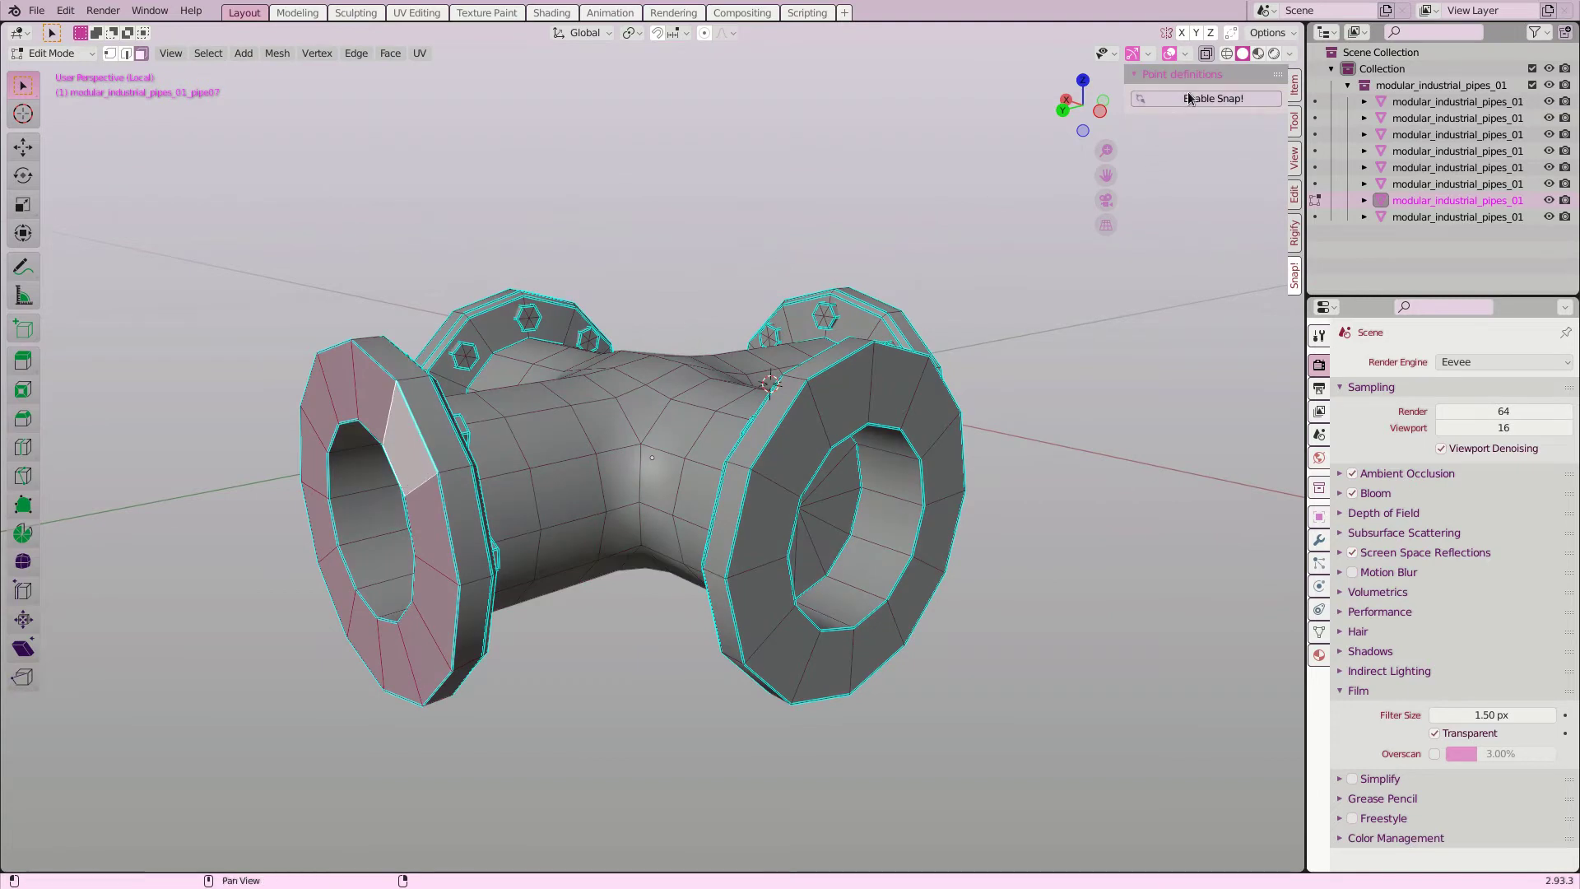
pyautogui.click(1213, 98)
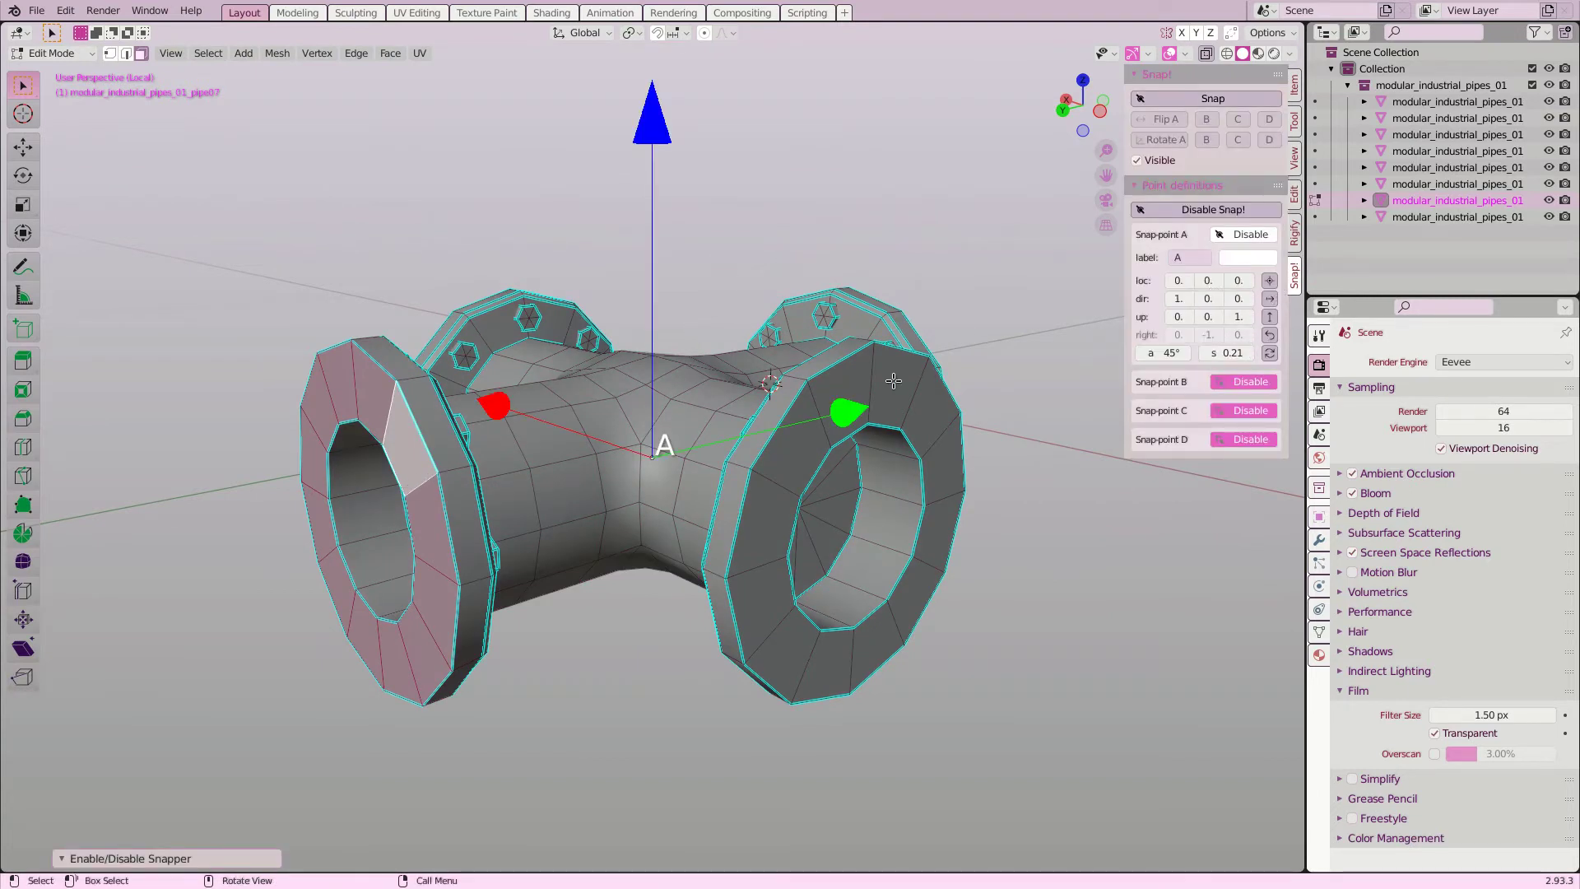
pyautogui.click(1268, 282)
pyautogui.click(1268, 282)
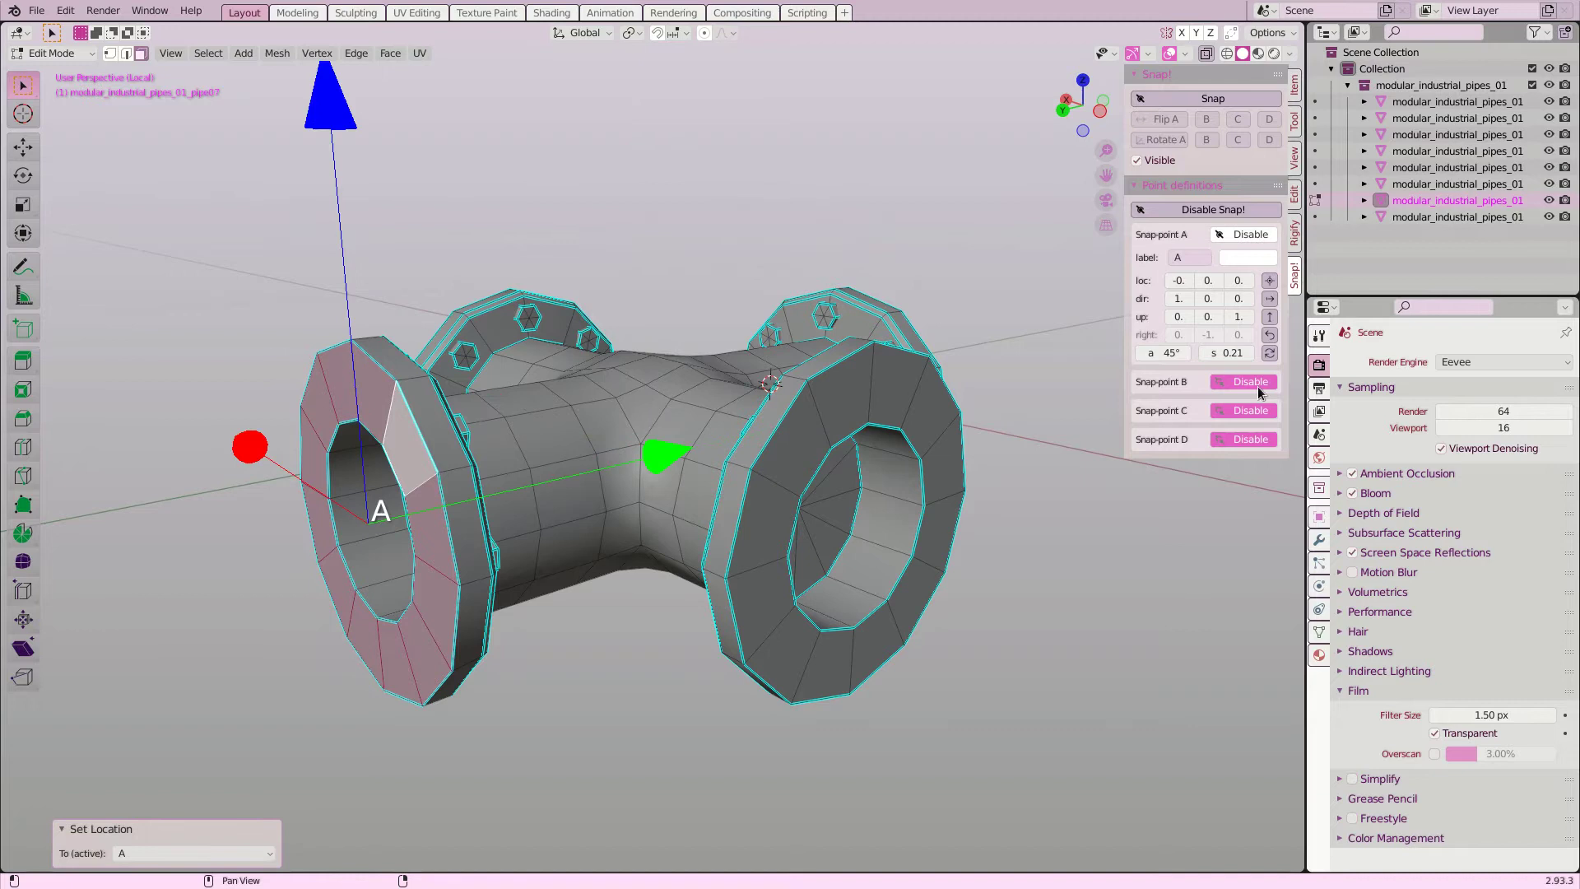
pyautogui.click(1273, 357)
pyautogui.click(1272, 357)
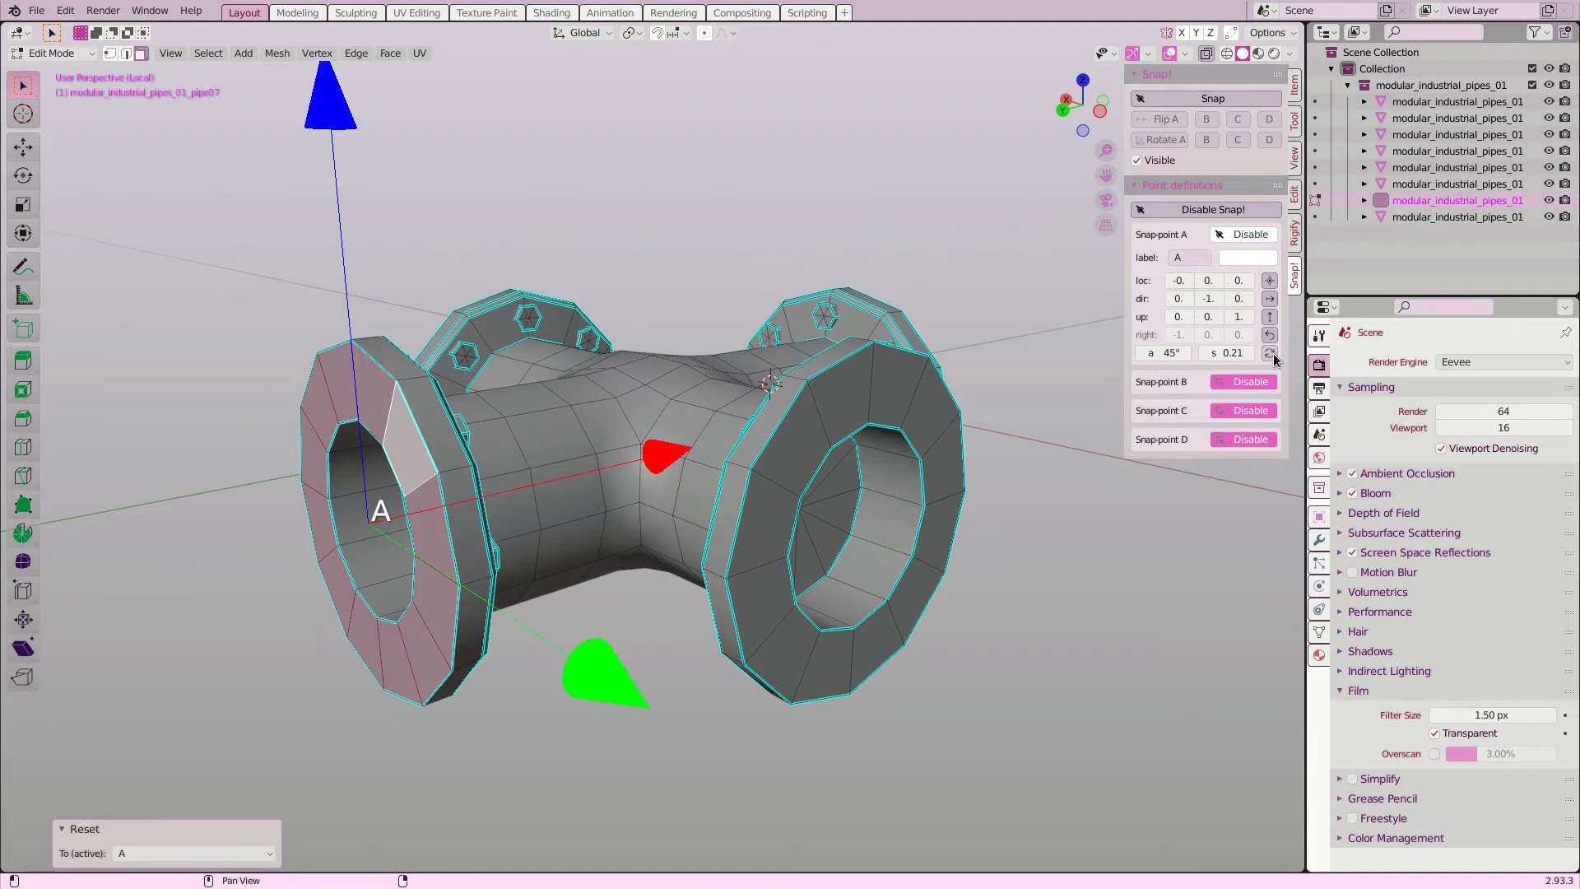
pyautogui.click(1236, 356)
pyautogui.write('0.15')
pyautogui.press('Return')
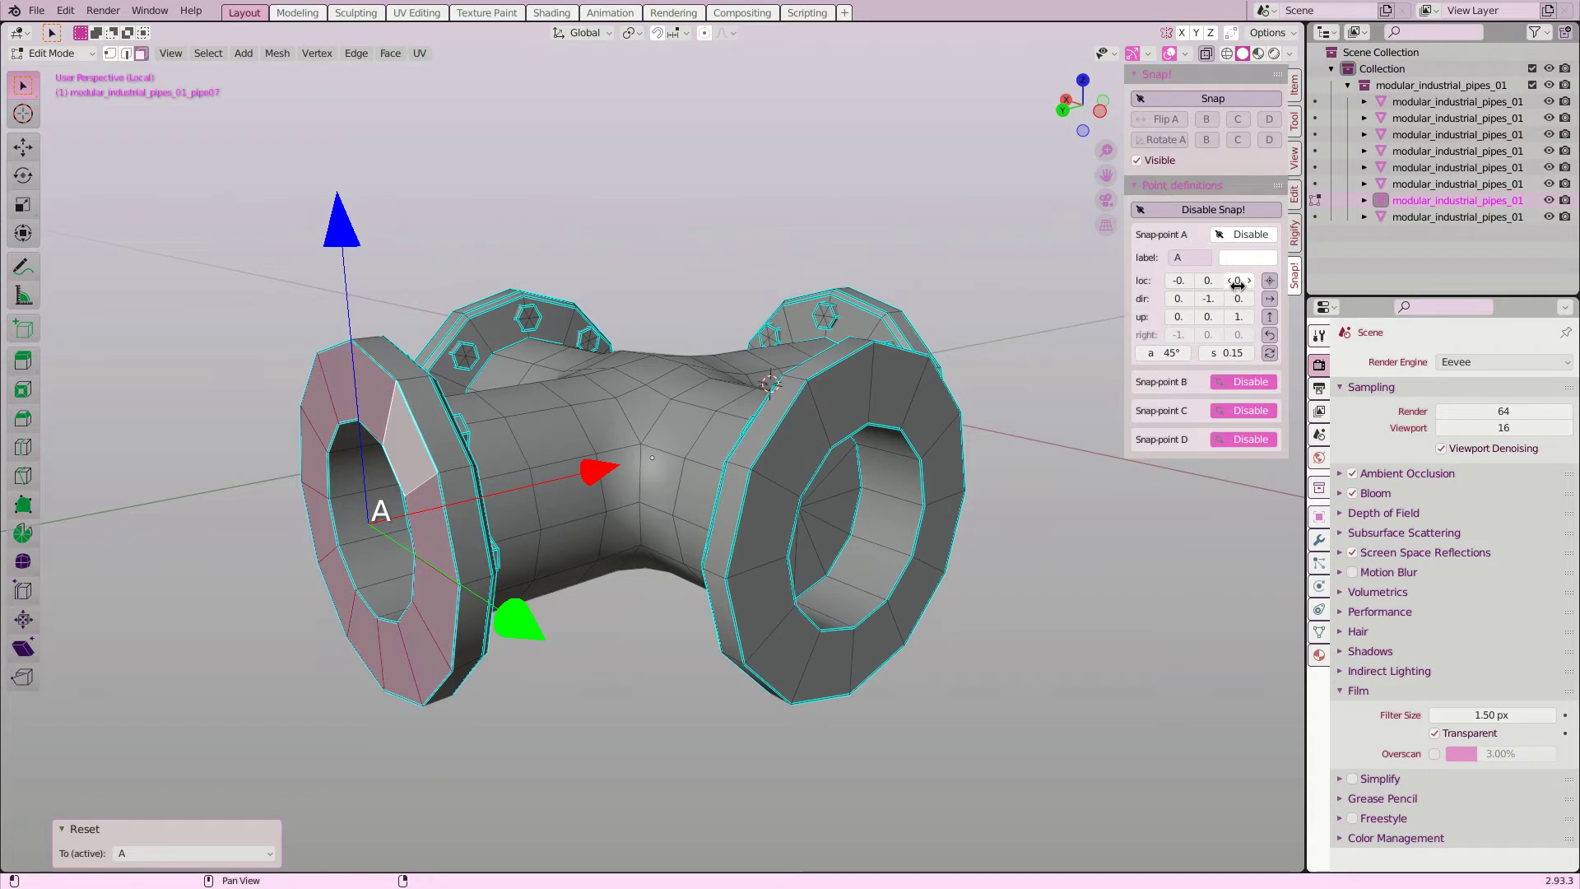
# Step: Reset snap point A and re-place it on the left flange, facing outward (0, -1, 0)
pyautogui.moveTo(1237, 281)
pyautogui.mouseDown()
pyautogui.moveTo(1259, 281)
pyautogui.moveTo(1189, 298)
pyautogui.moveTo(1259, 298)
pyautogui.mouseUp()
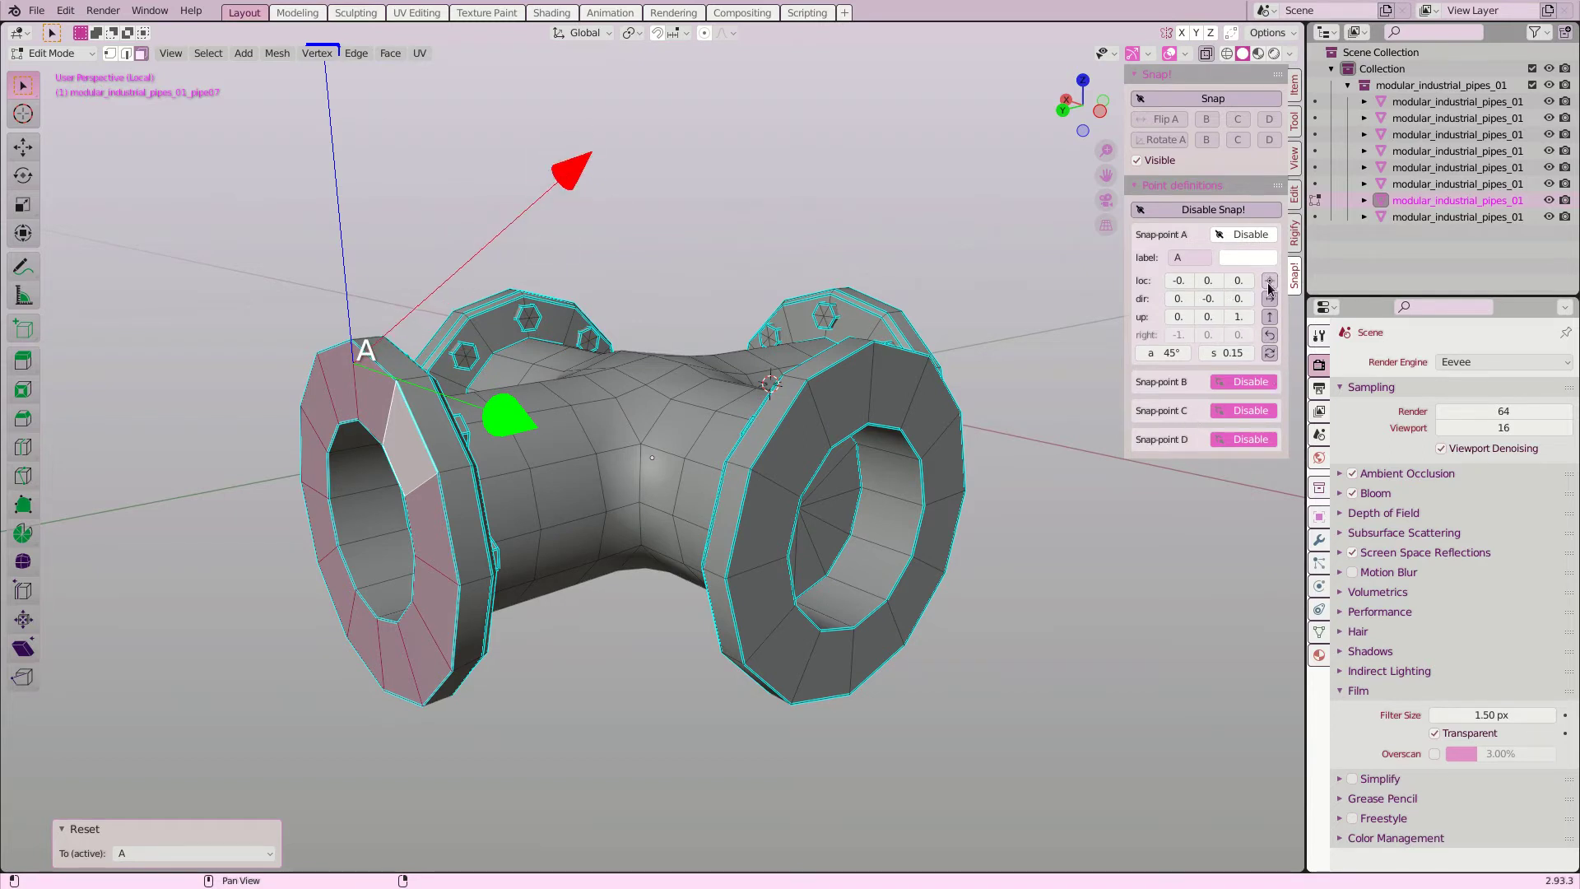
pyautogui.click(1270, 334)
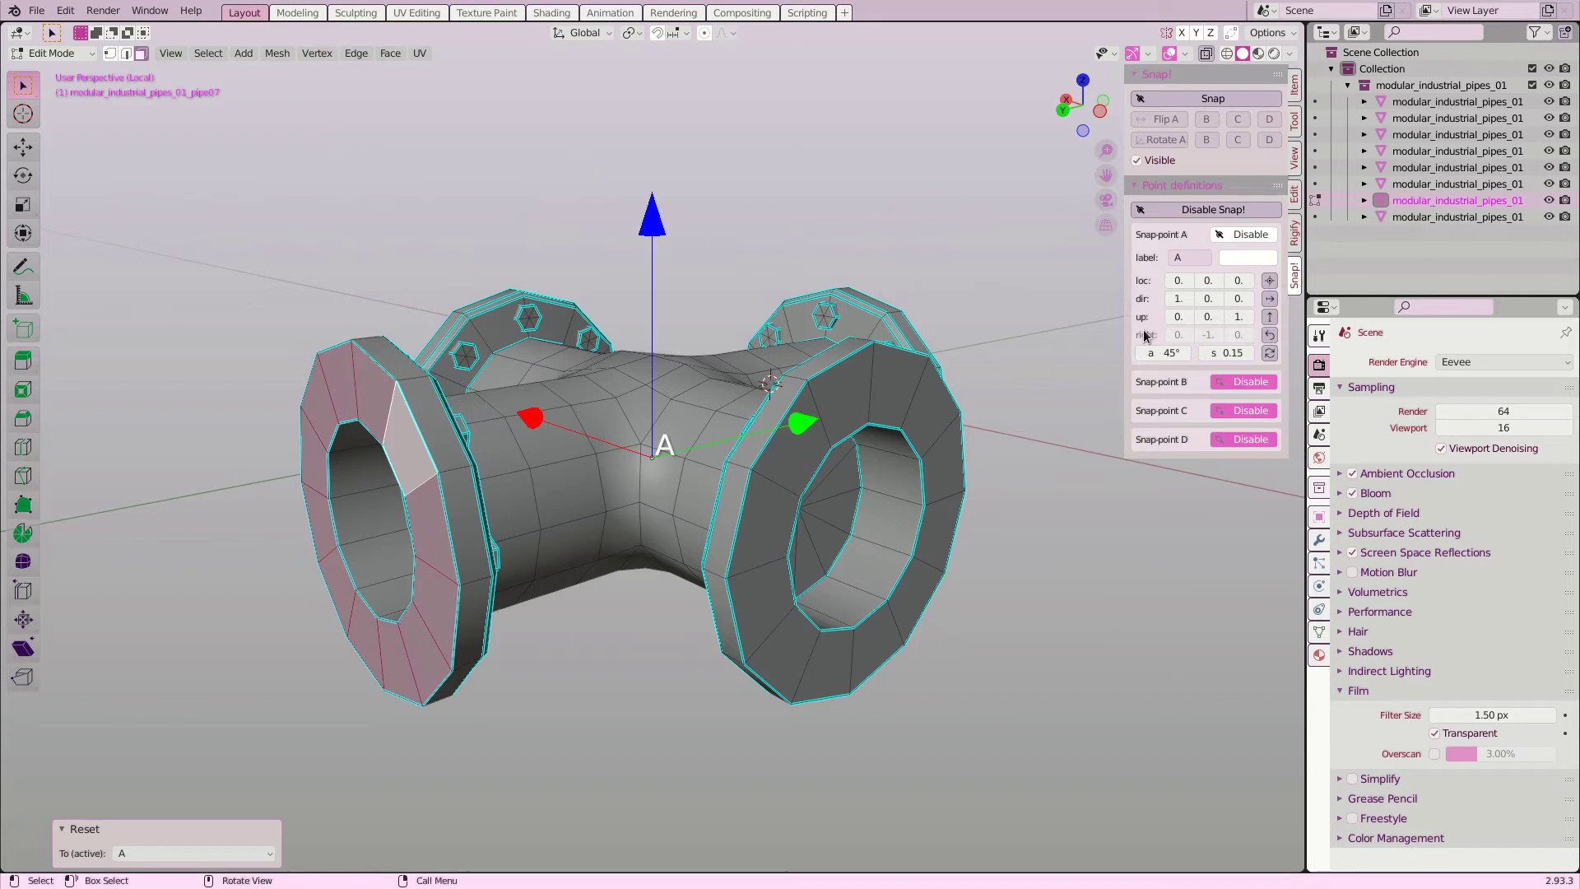
pyautogui.click(1269, 280)
pyautogui.click(1270, 353)
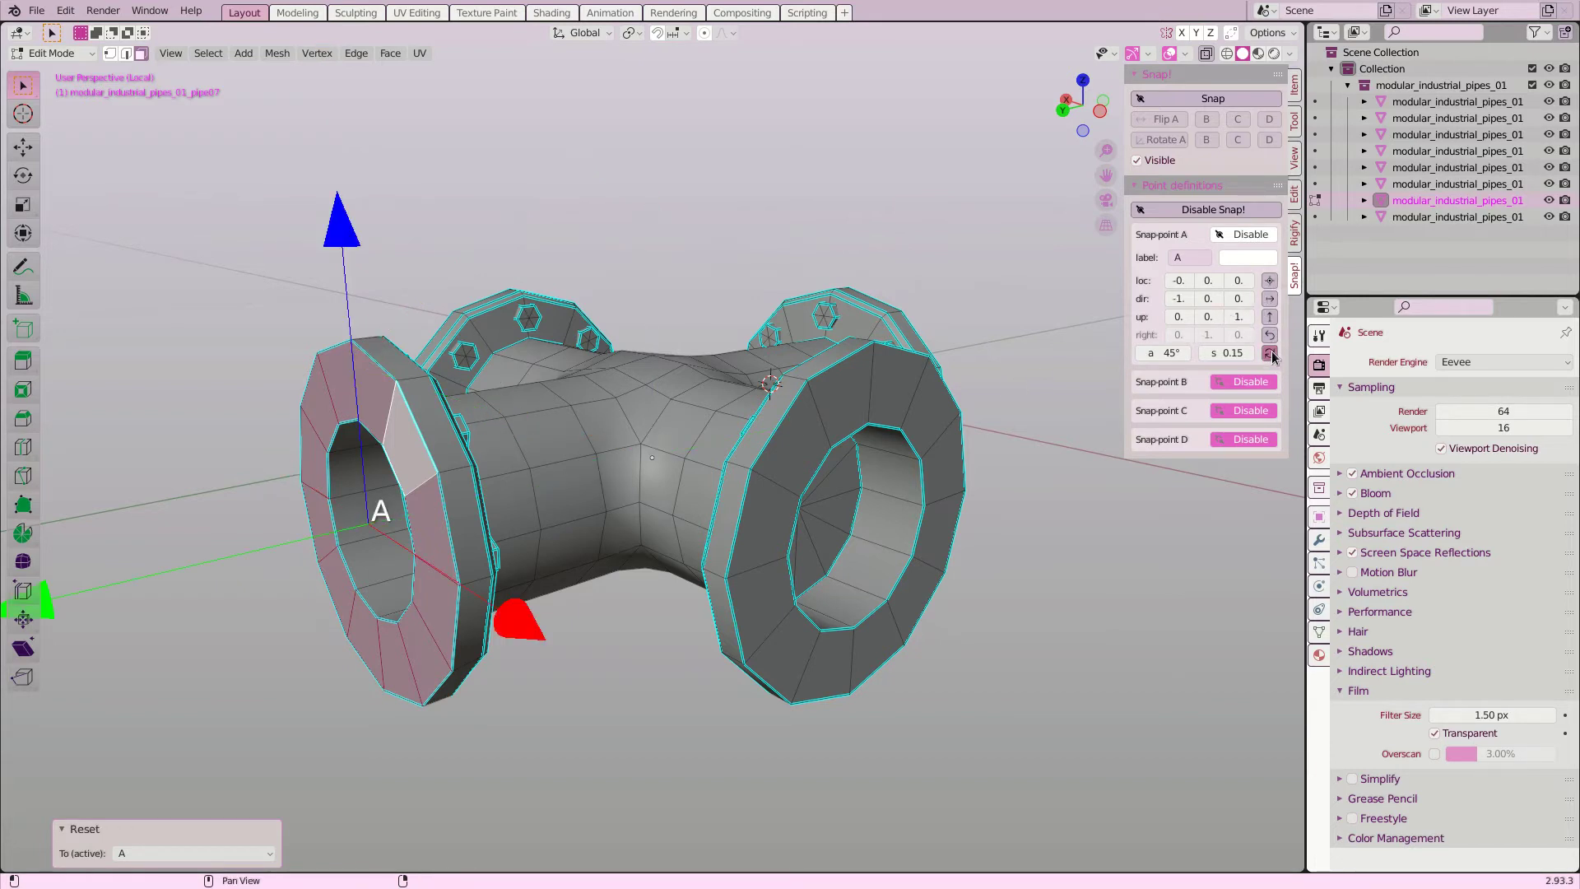
pyautogui.click(1269, 353)
pyautogui.click(1269, 353)
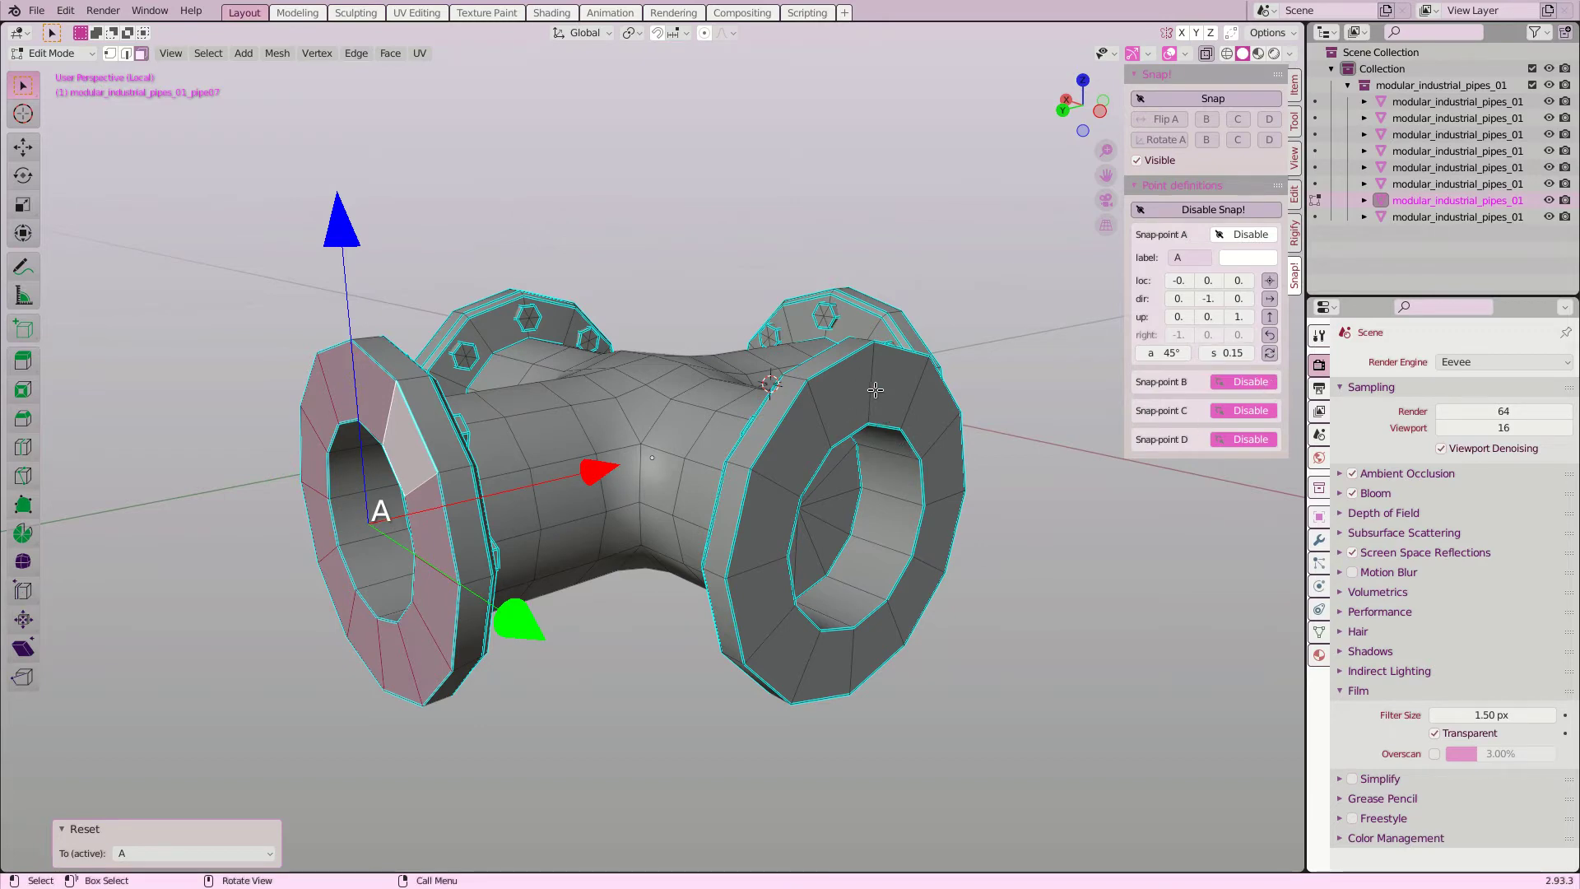
pyautogui.moveTo(875, 388); pyautogui.dragTo(809, 372, button='middle')
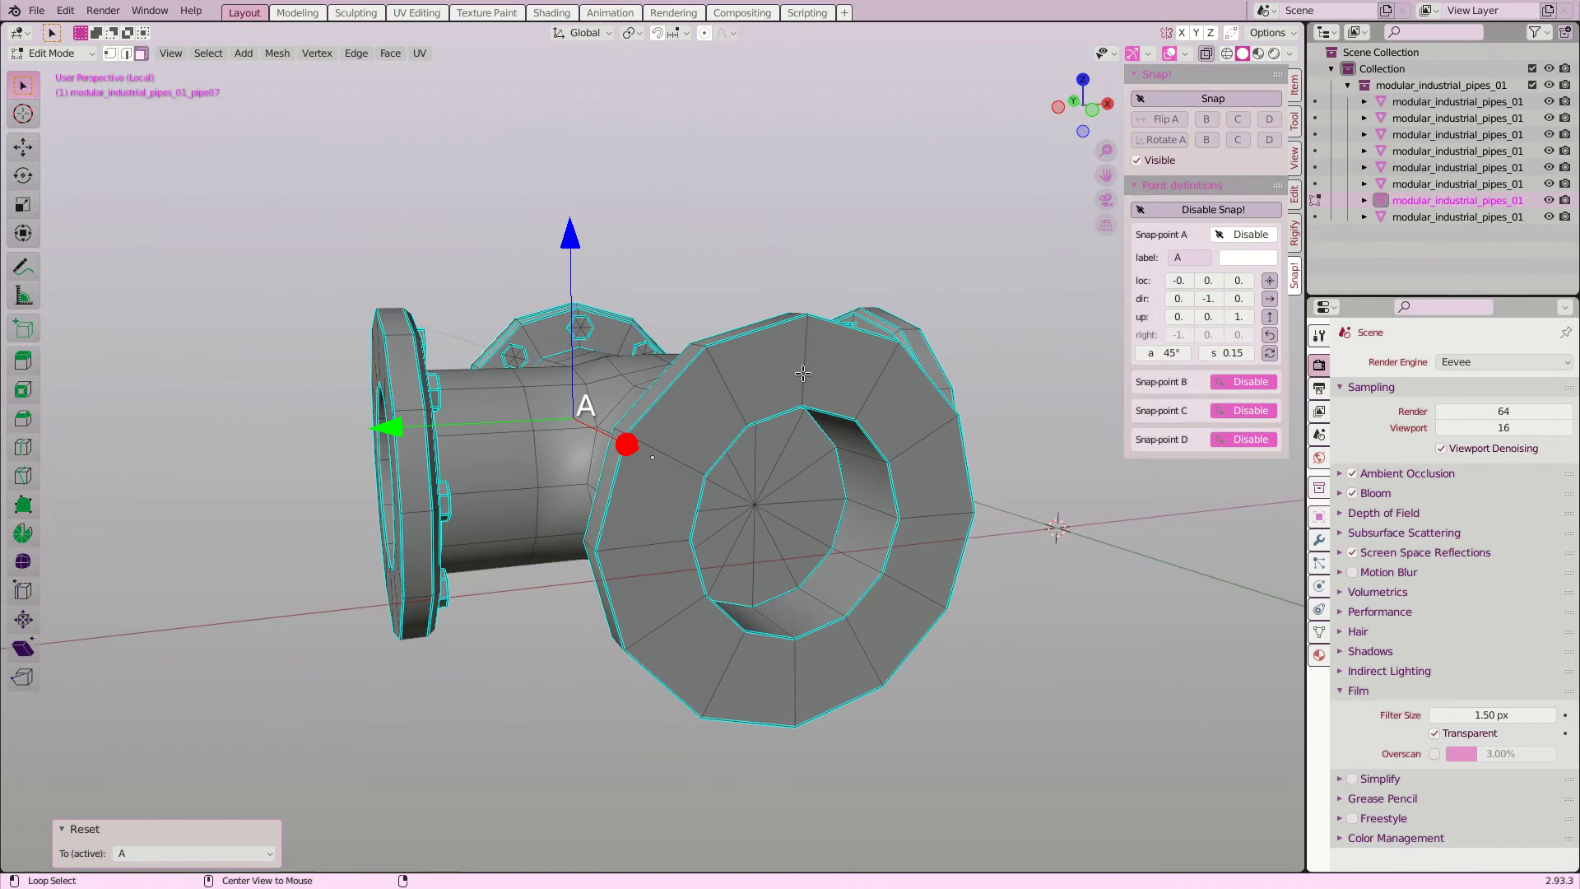
# Step: Add snap point B on the cross pipe's right flange, facing outward, size 0.15
pyautogui.keyDown('alt'); pyautogui.click(810, 370); pyautogui.keyUp('alt')
pyautogui.click(1264, 381)
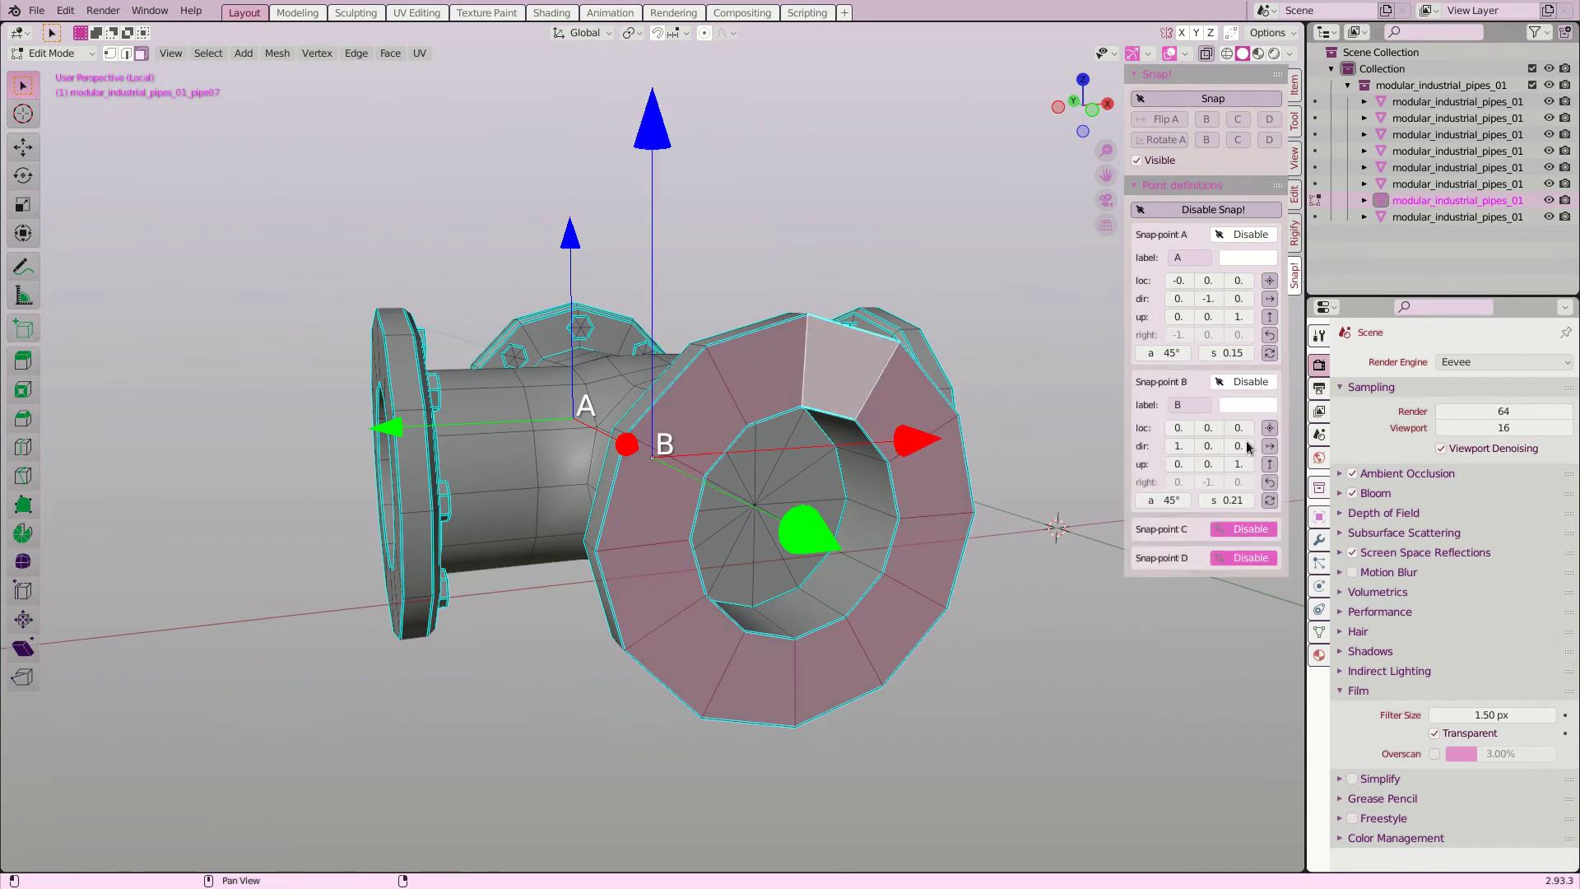
pyautogui.click(1270, 428)
pyautogui.click(1270, 500)
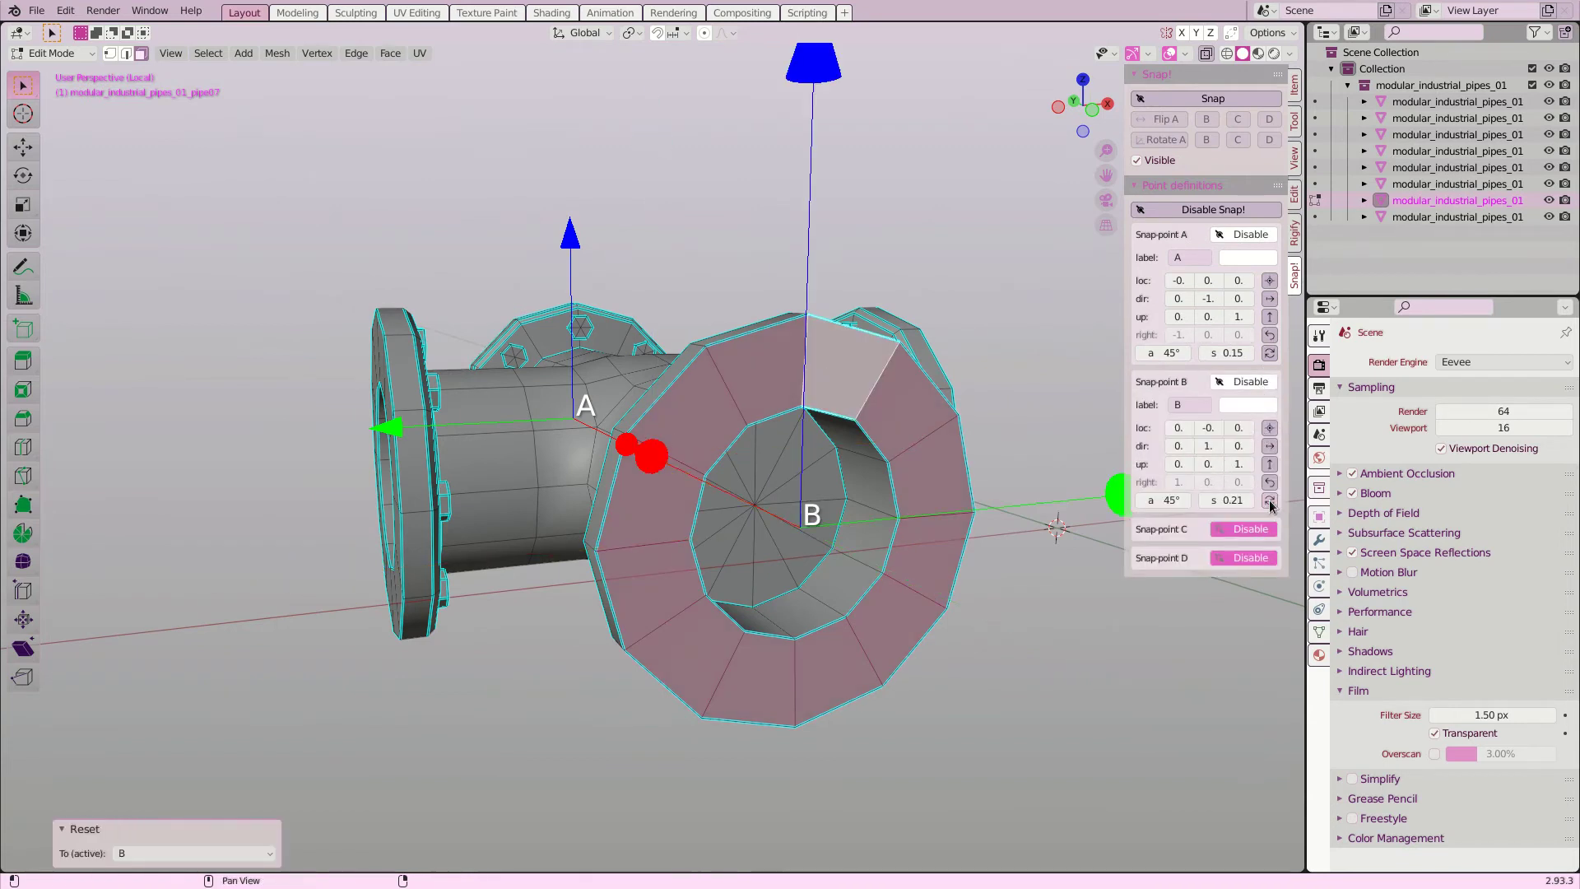
pyautogui.click(1270, 501)
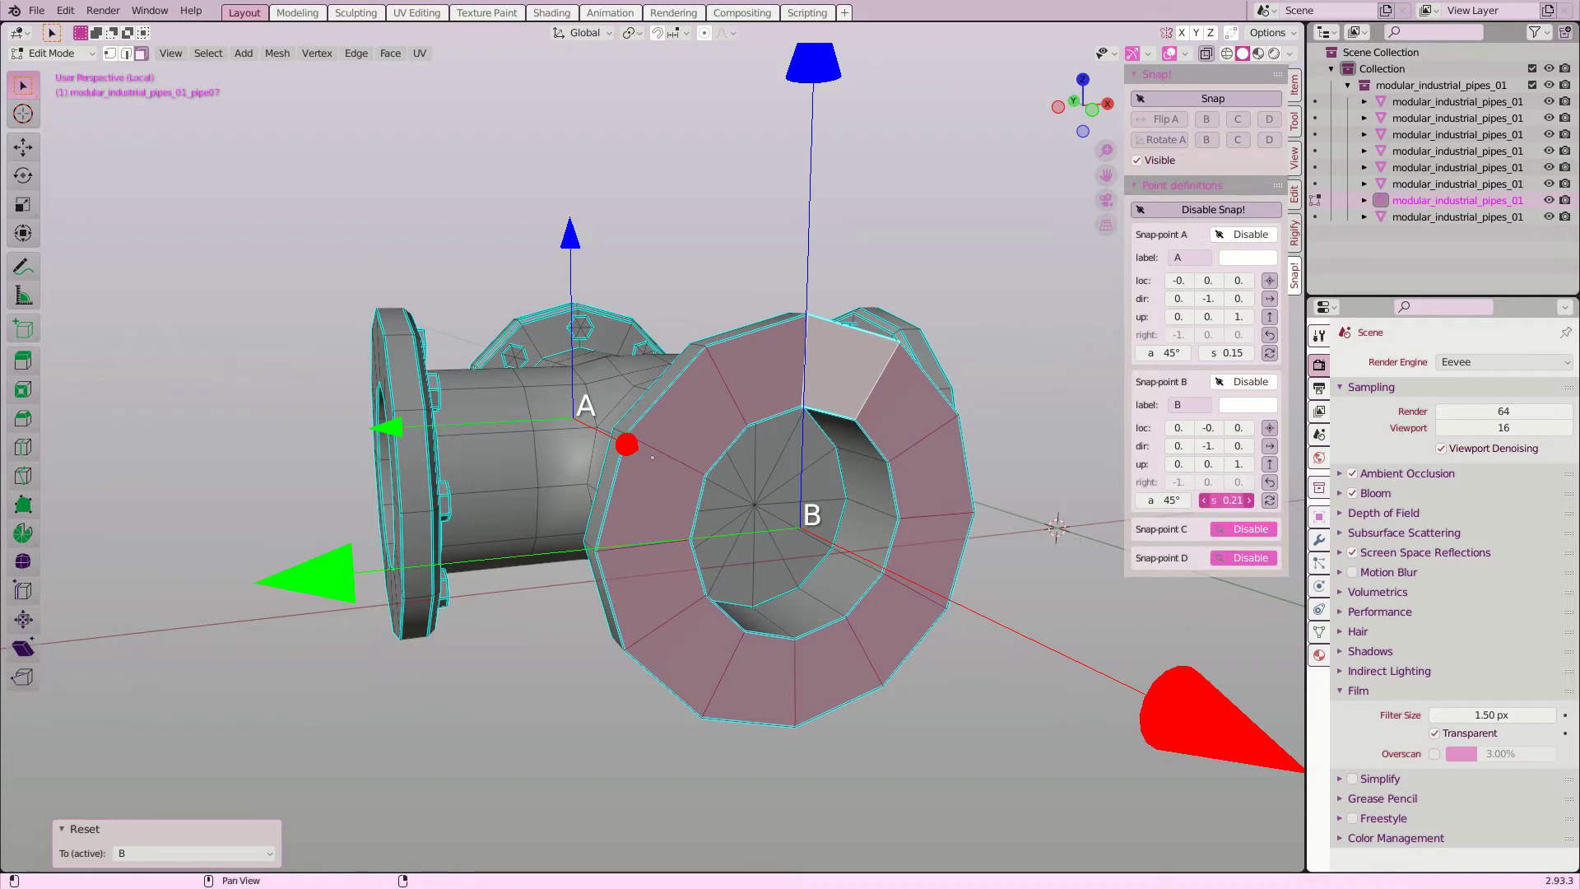
pyautogui.moveTo(1226, 500); pyautogui.dragTo(1197, 500)
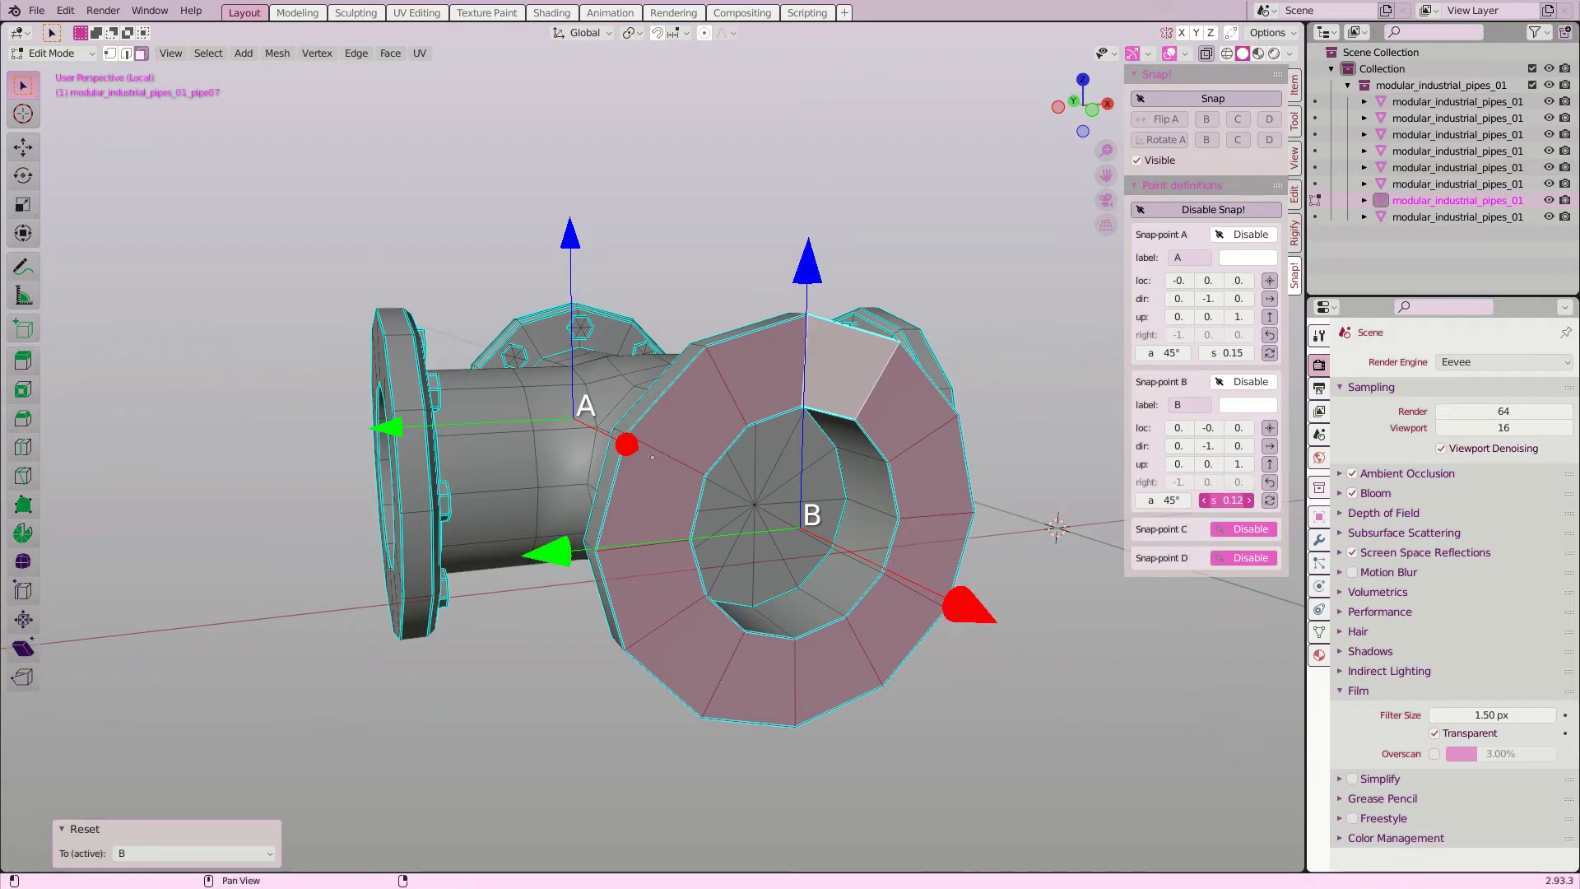
pyautogui.click(1249, 499)
pyautogui.moveTo(741, 461); pyautogui.dragTo(560, 434, button='middle')
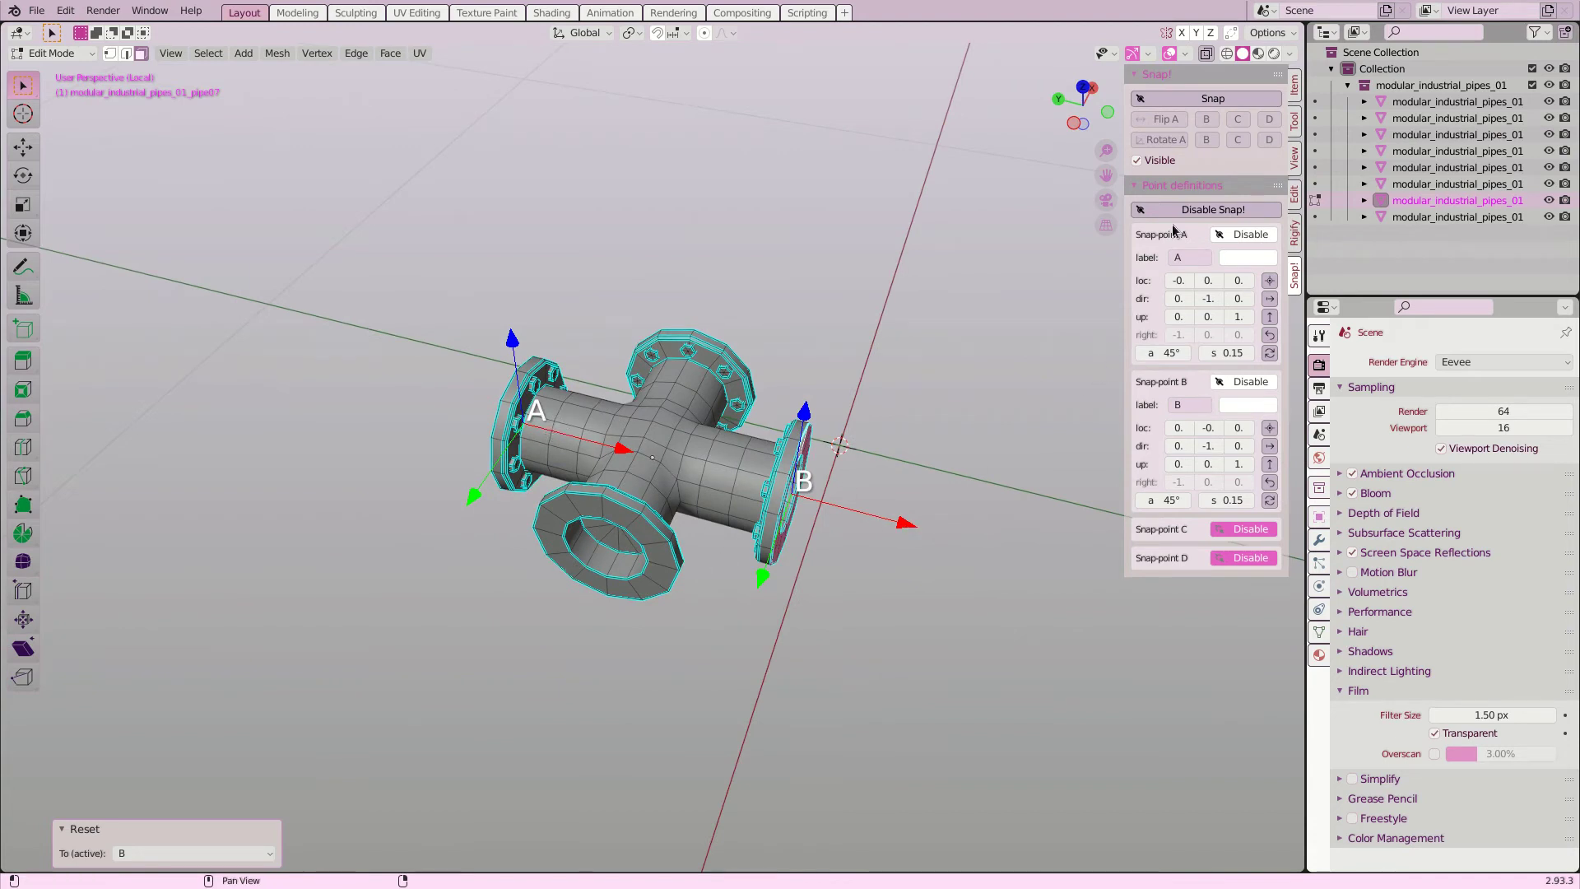
# Step: Add snap point C on the cross pipe's lower flange
pyautogui.keyDown('alt'); pyautogui.click(627, 536); pyautogui.keyUp('alt')
pyautogui.click(1263, 531)
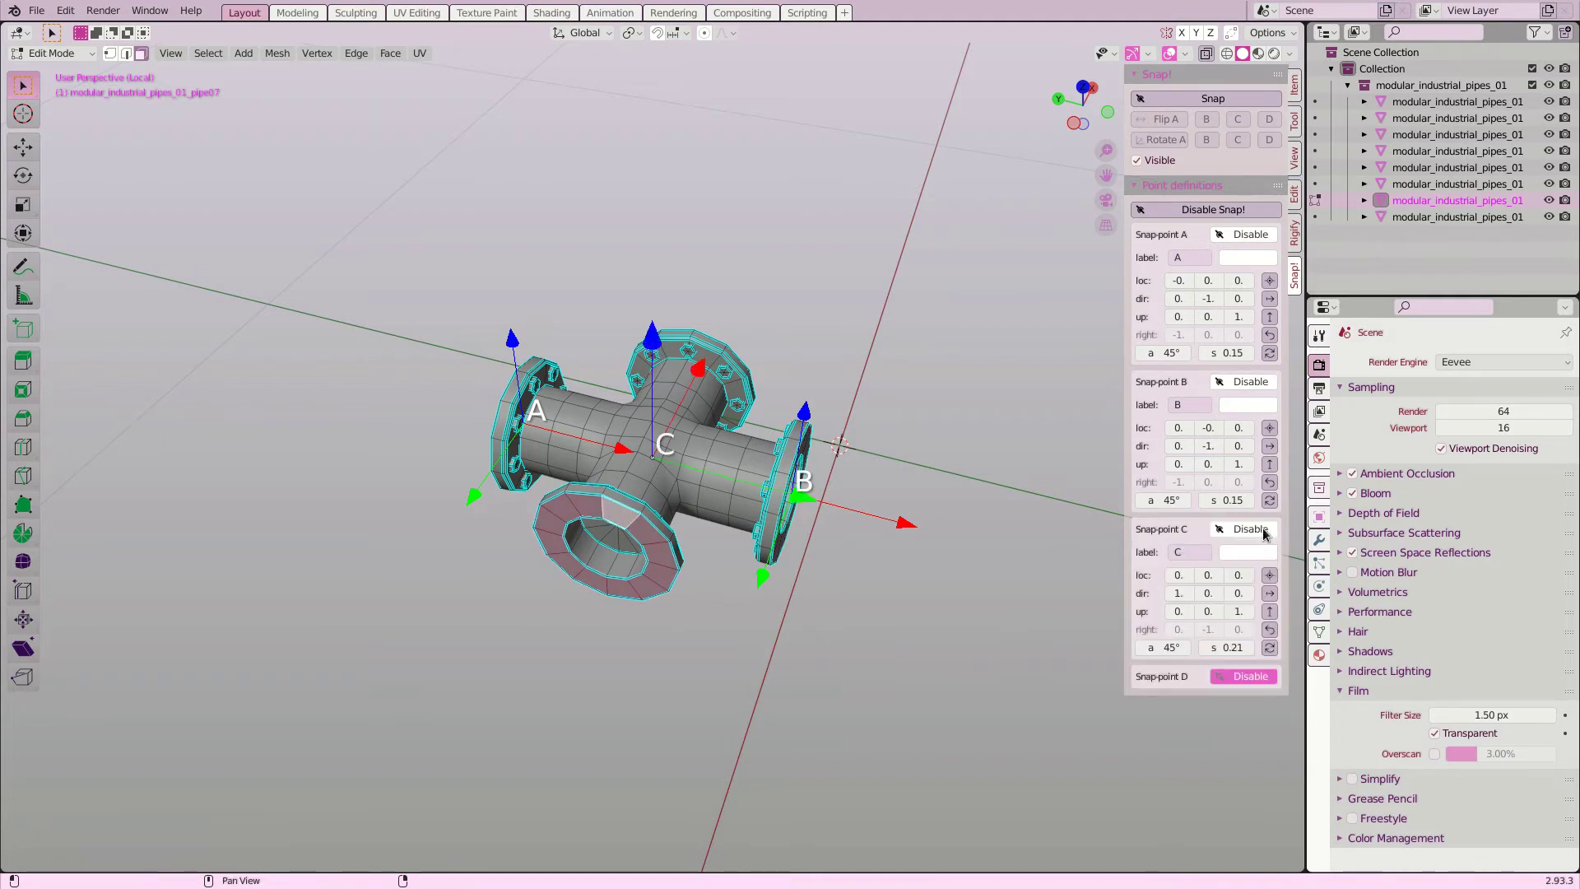
pyautogui.click(1270, 575)
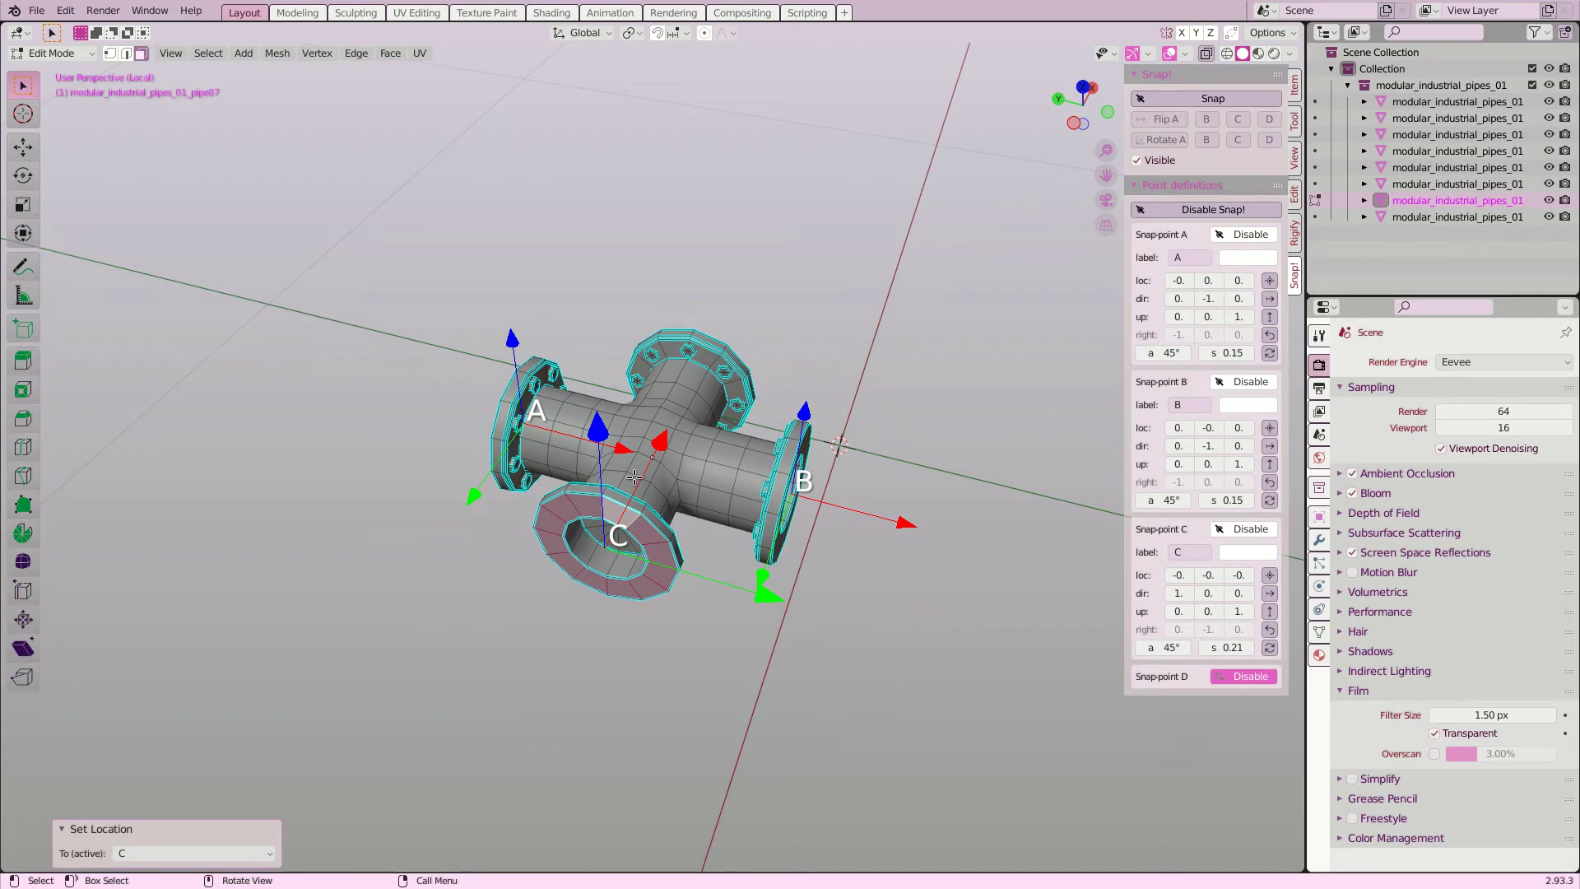
pyautogui.keyDown('ctrl'); pyautogui.scroll(-6, 1226, 648); pyautogui.keyUp('ctrl')
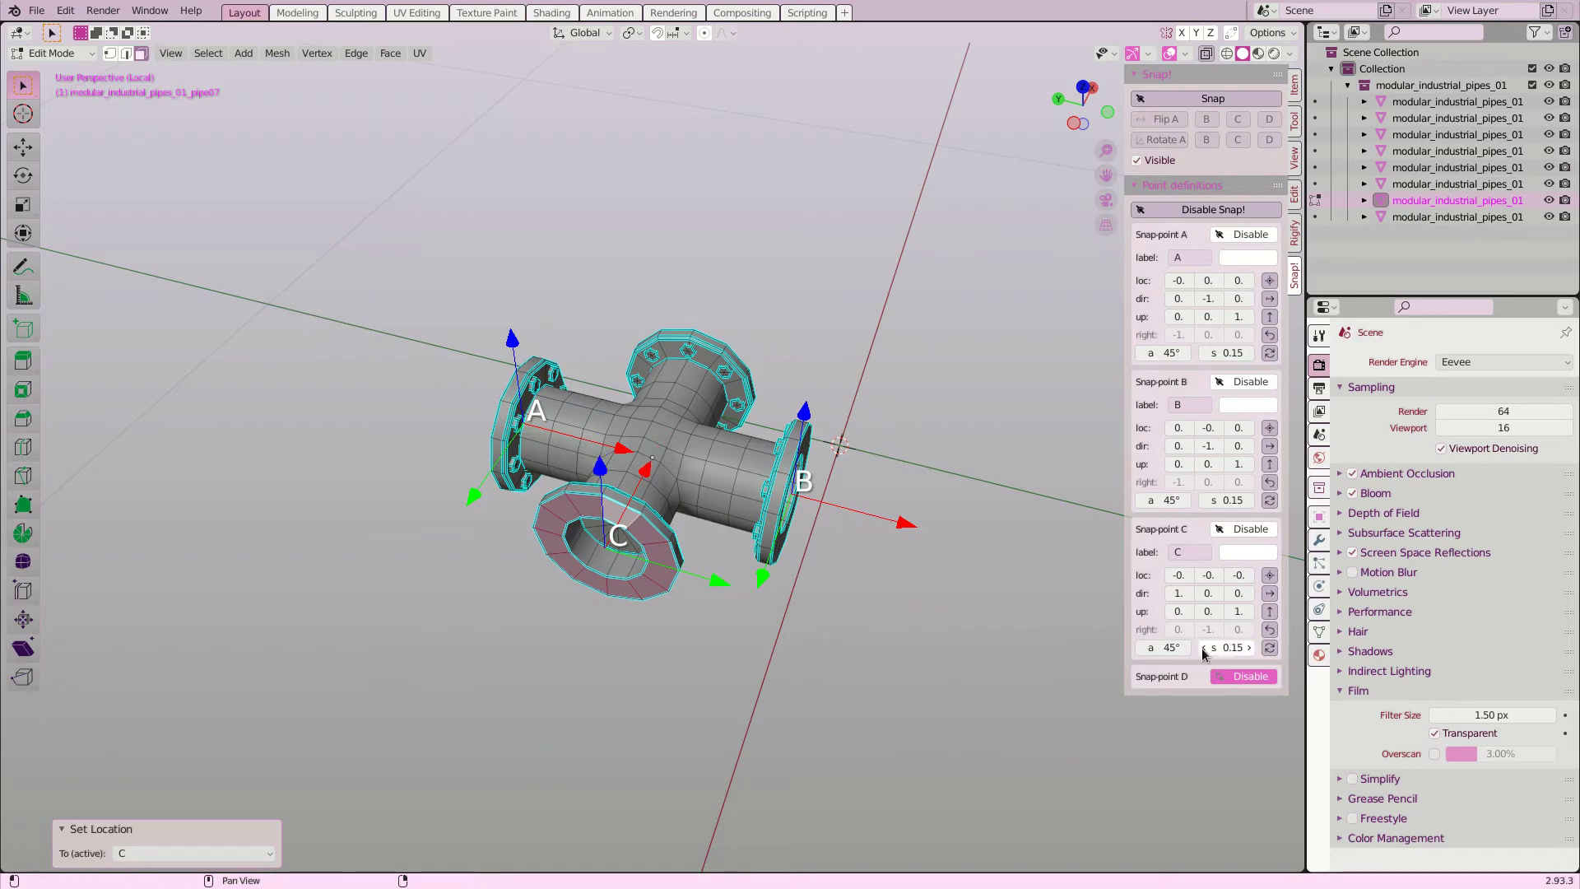
# Step: Add snap point D on the remaining flange at size 0.15, then return to Object Mode
pyautogui.moveTo(791, 398); pyautogui.dragTo(653, 402, button='middle')
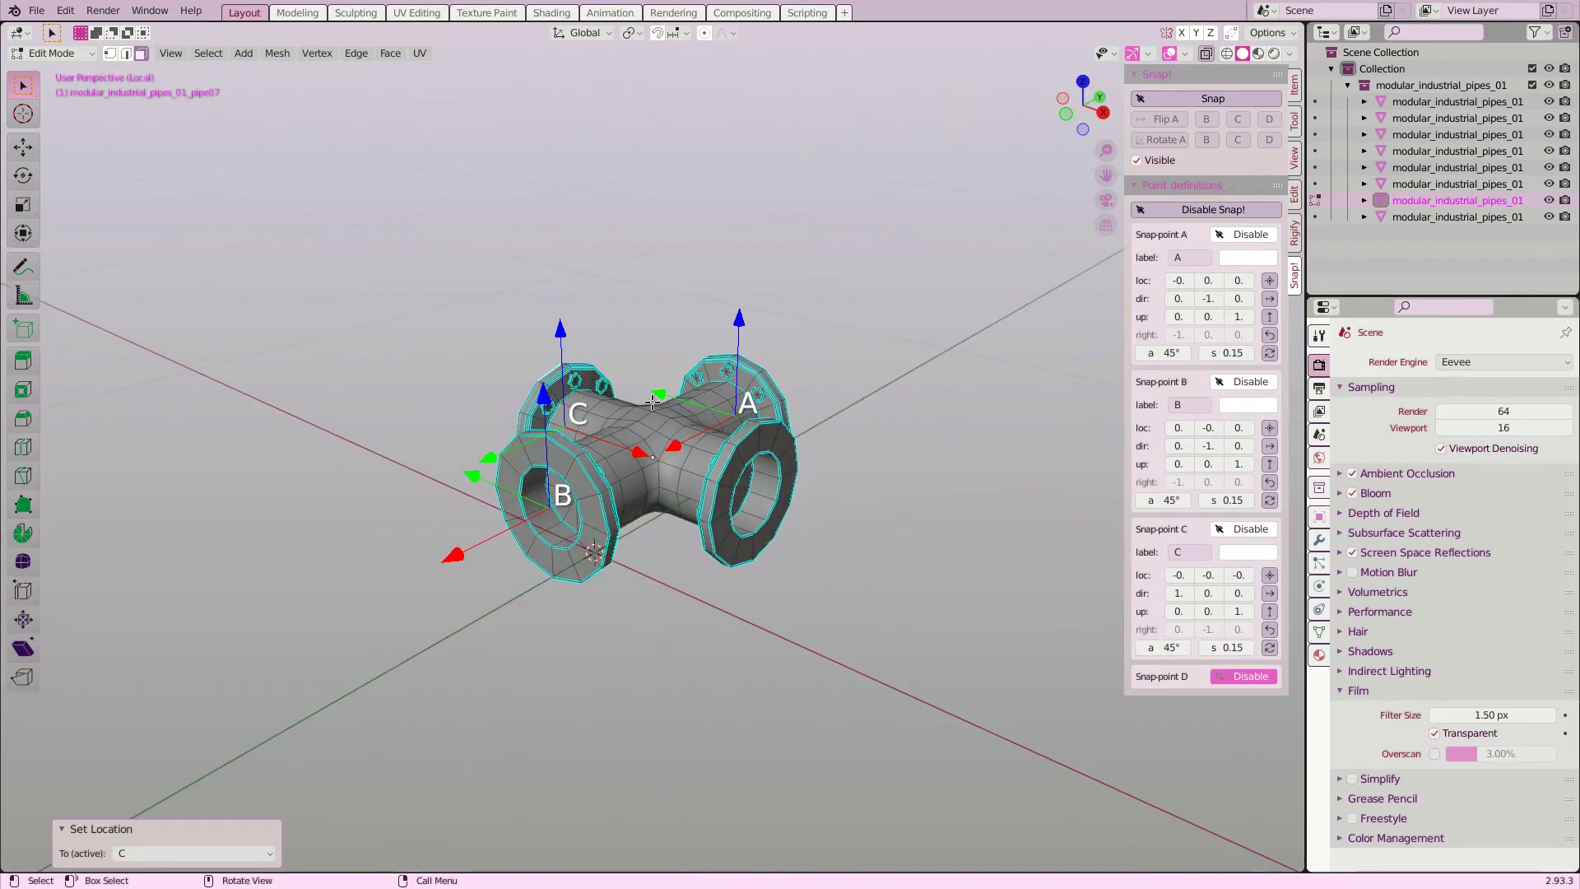
pyautogui.keyDown('alt'); pyautogui.click(756, 446); pyautogui.keyUp('alt')
pyautogui.click(1259, 676)
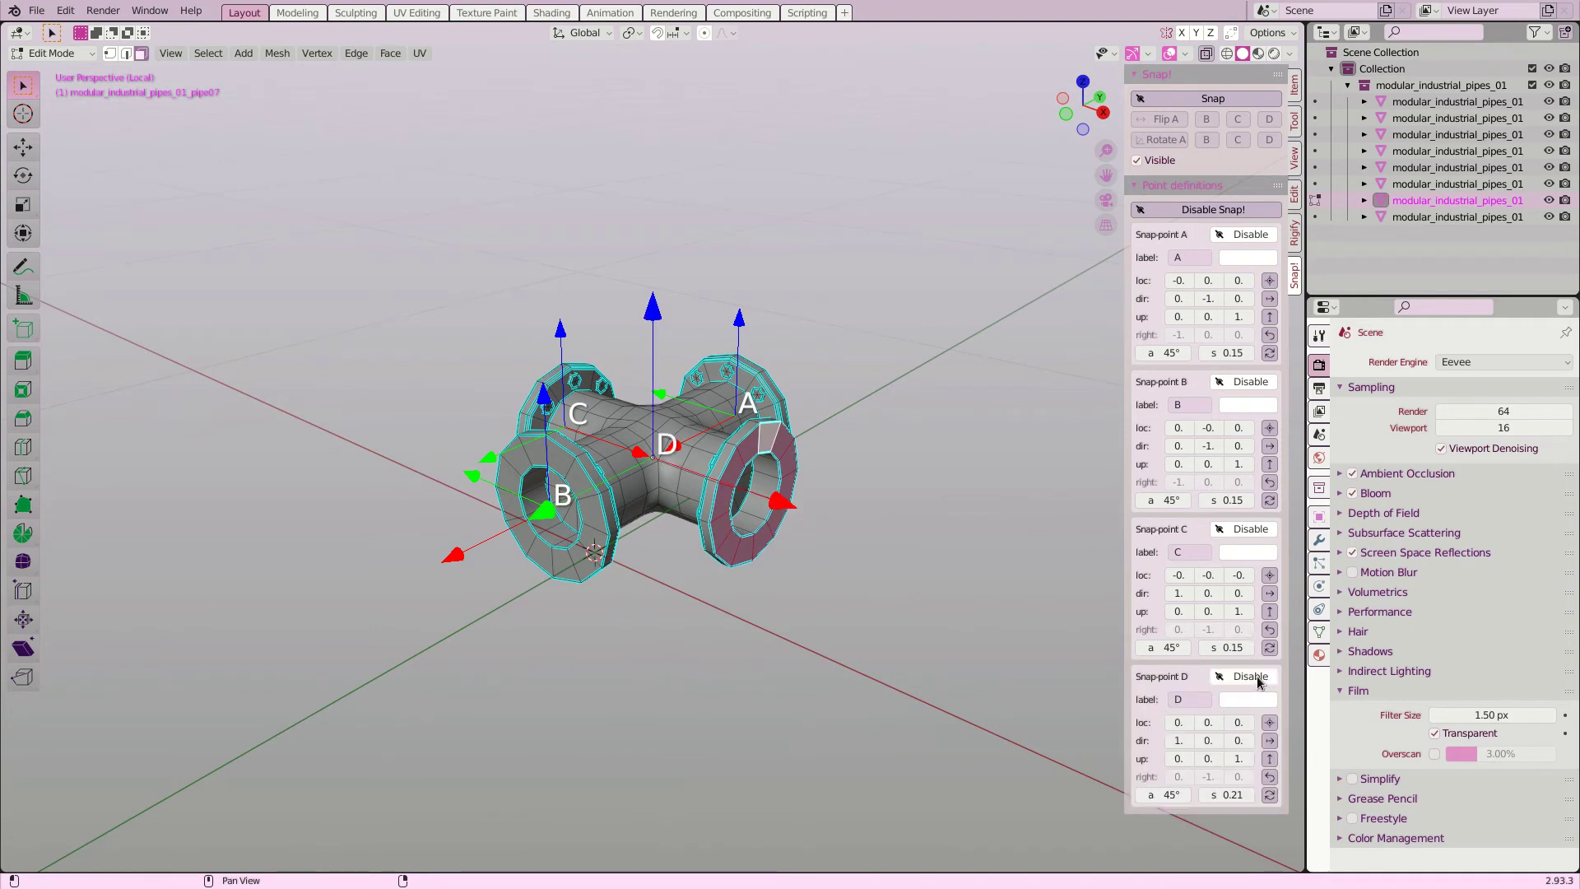
pyautogui.click(1271, 723)
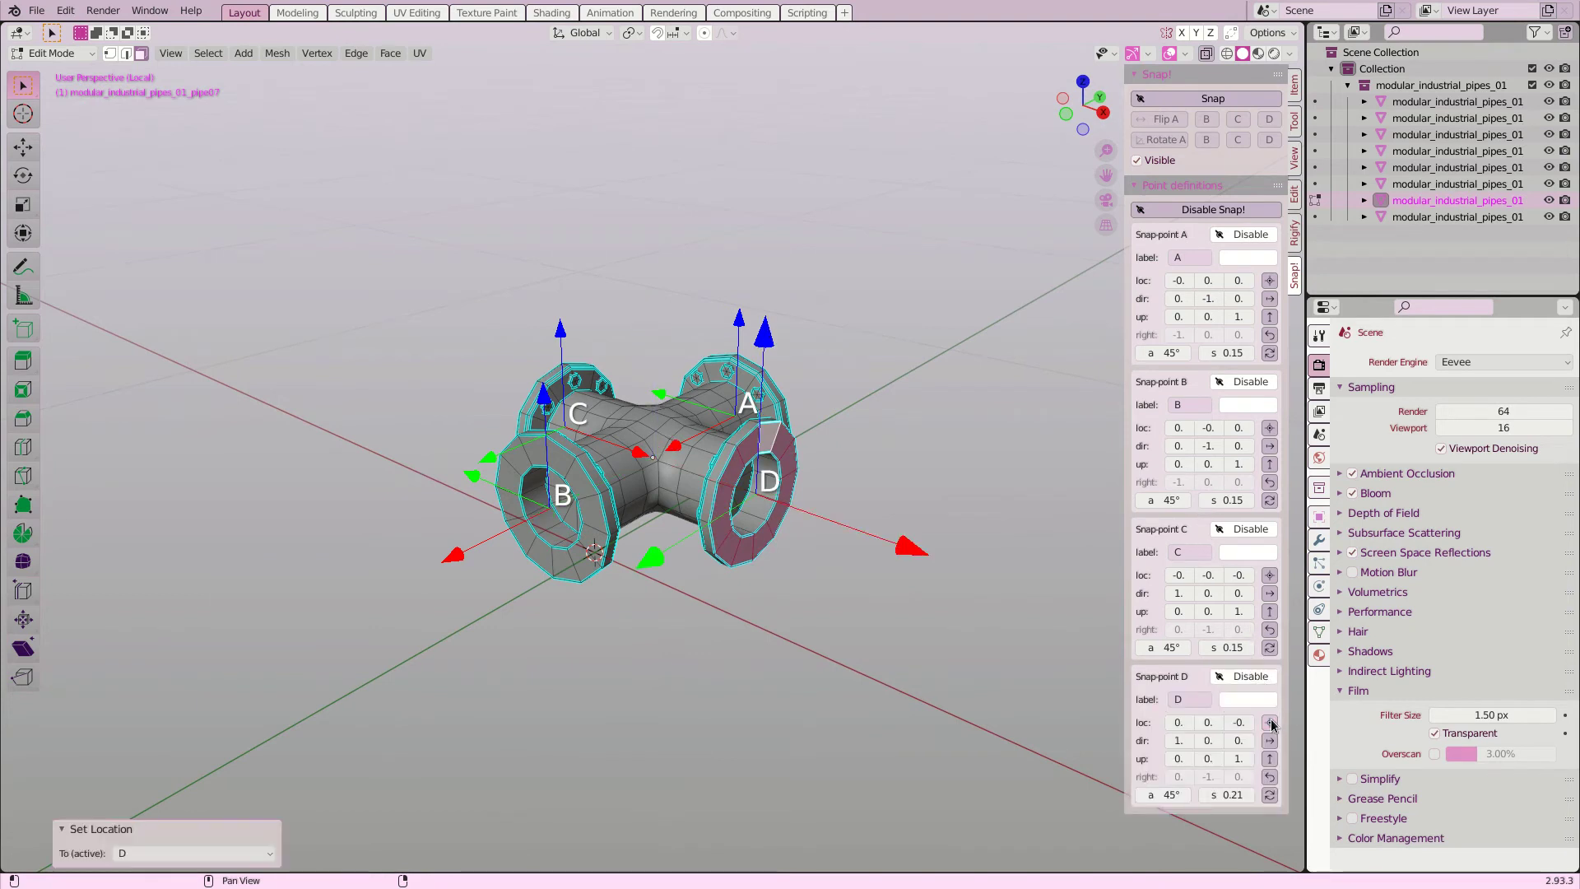
pyautogui.click(1204, 795)
pyautogui.click(1204, 795)
pyautogui.moveTo(905, 699); pyautogui.dragTo(749, 591, button='middle')
pyautogui.press('Tab')
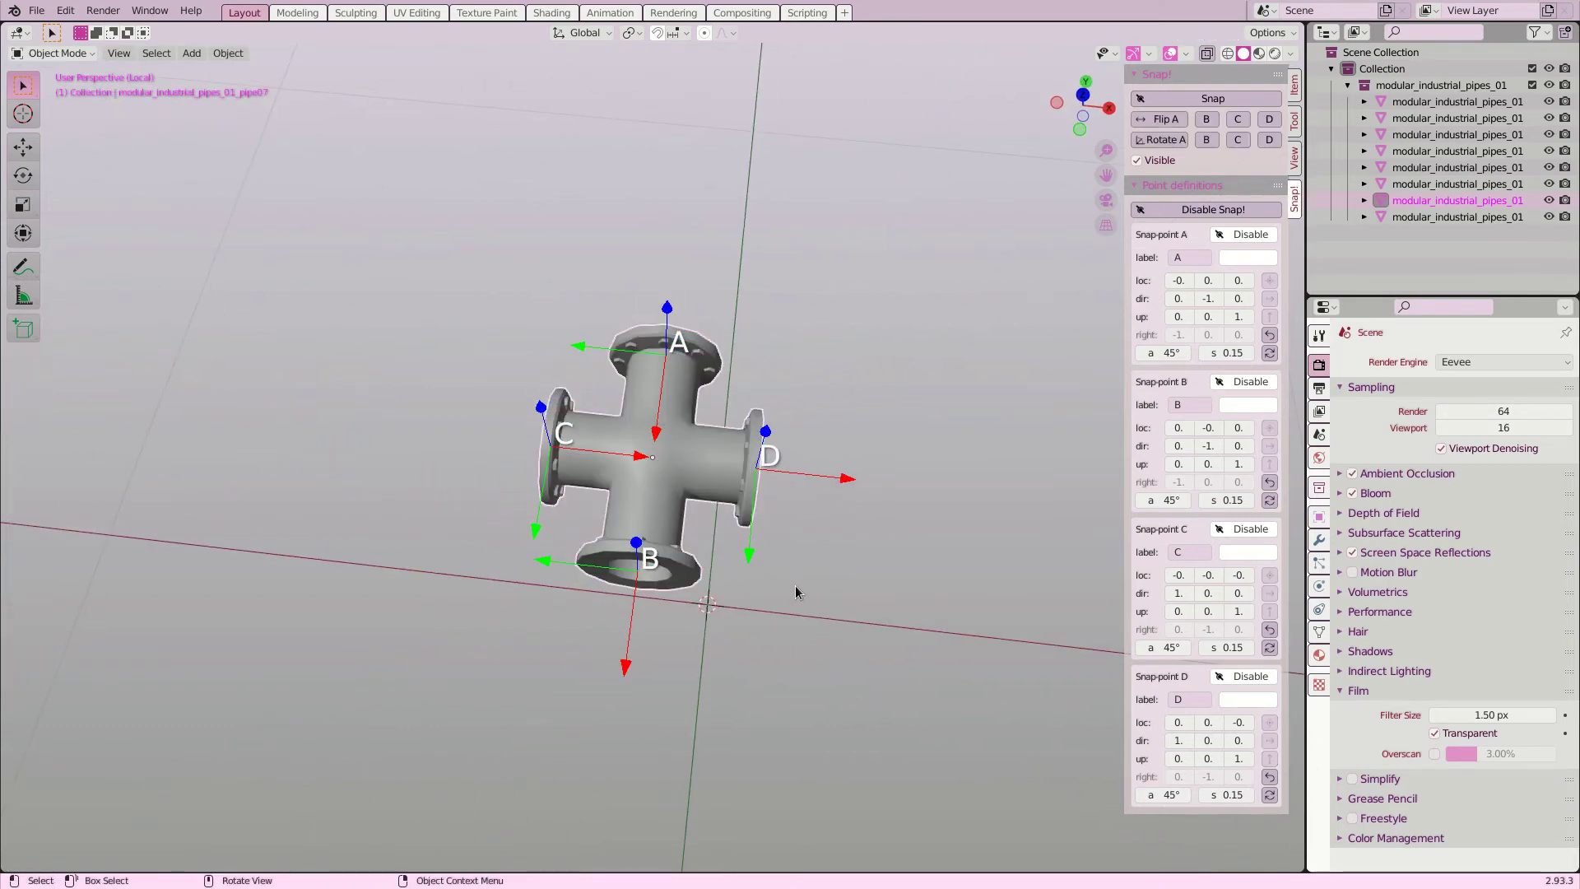
# Step: Label snap points A, B, C and D as top, bottom, left and right in Edit Mode
pyautogui.press('Tab')
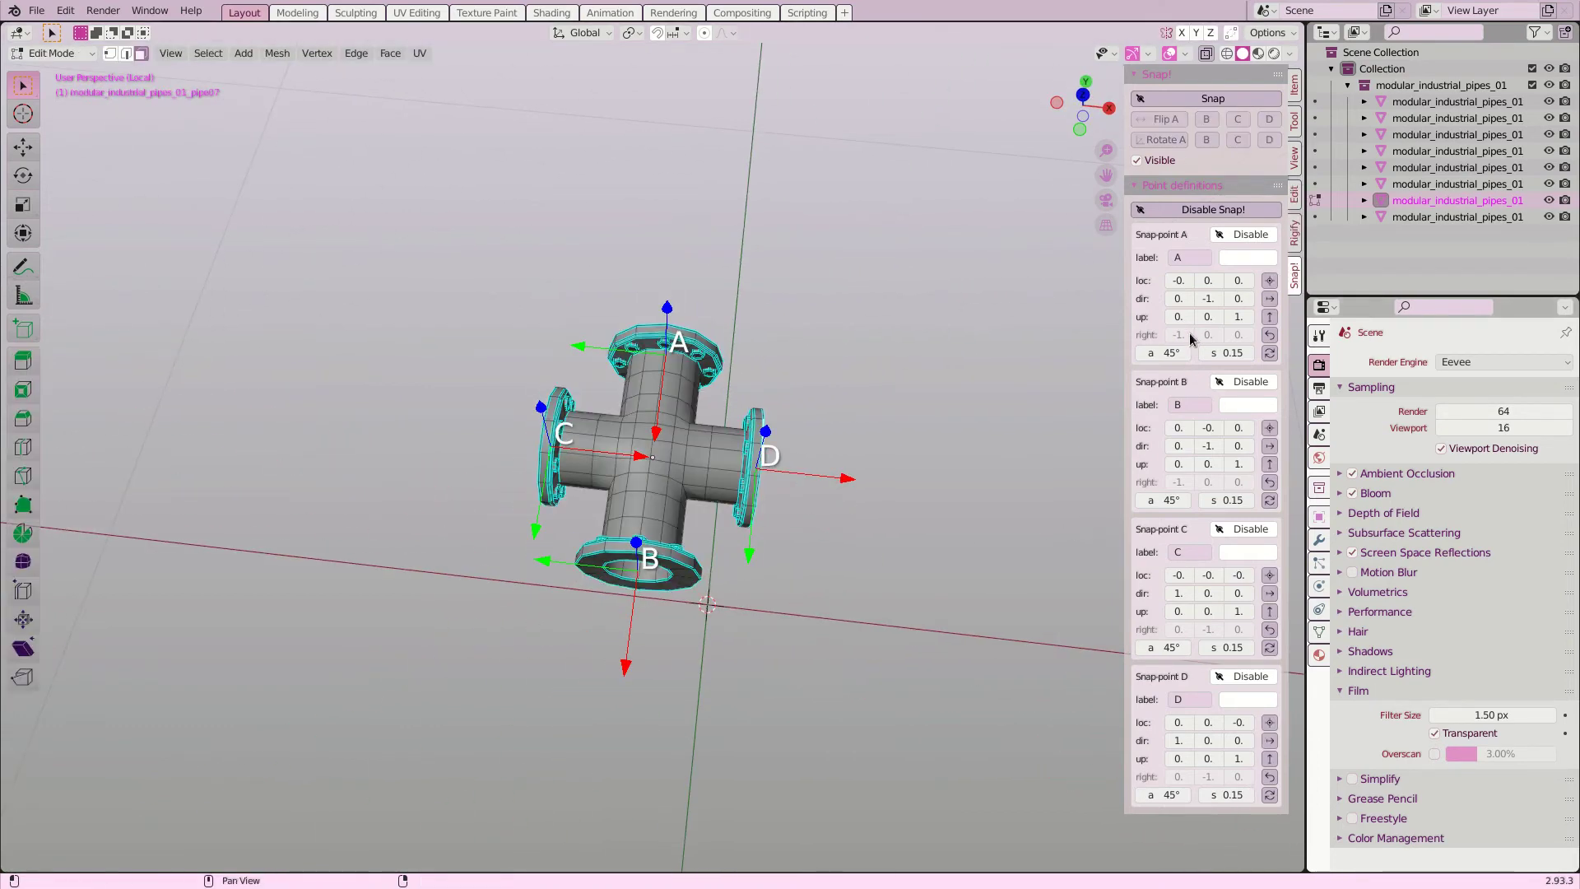
pyautogui.click(1185, 258)
pyautogui.write('top')
pyautogui.press('Return')
pyautogui.click(1181, 405)
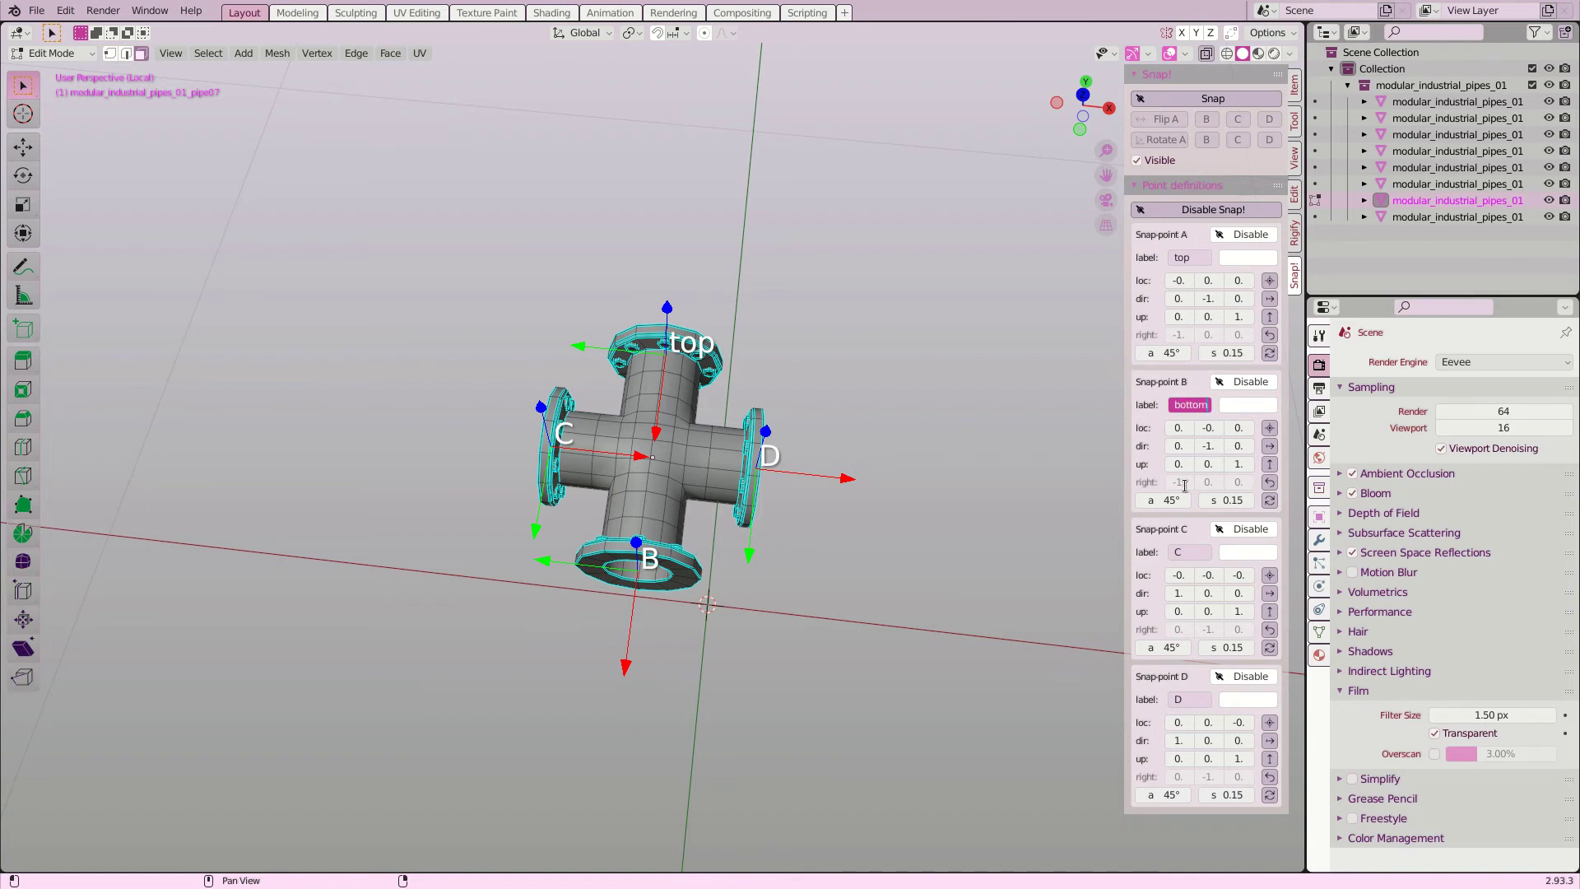
pyautogui.press('Return')
pyautogui.click(1182, 552)
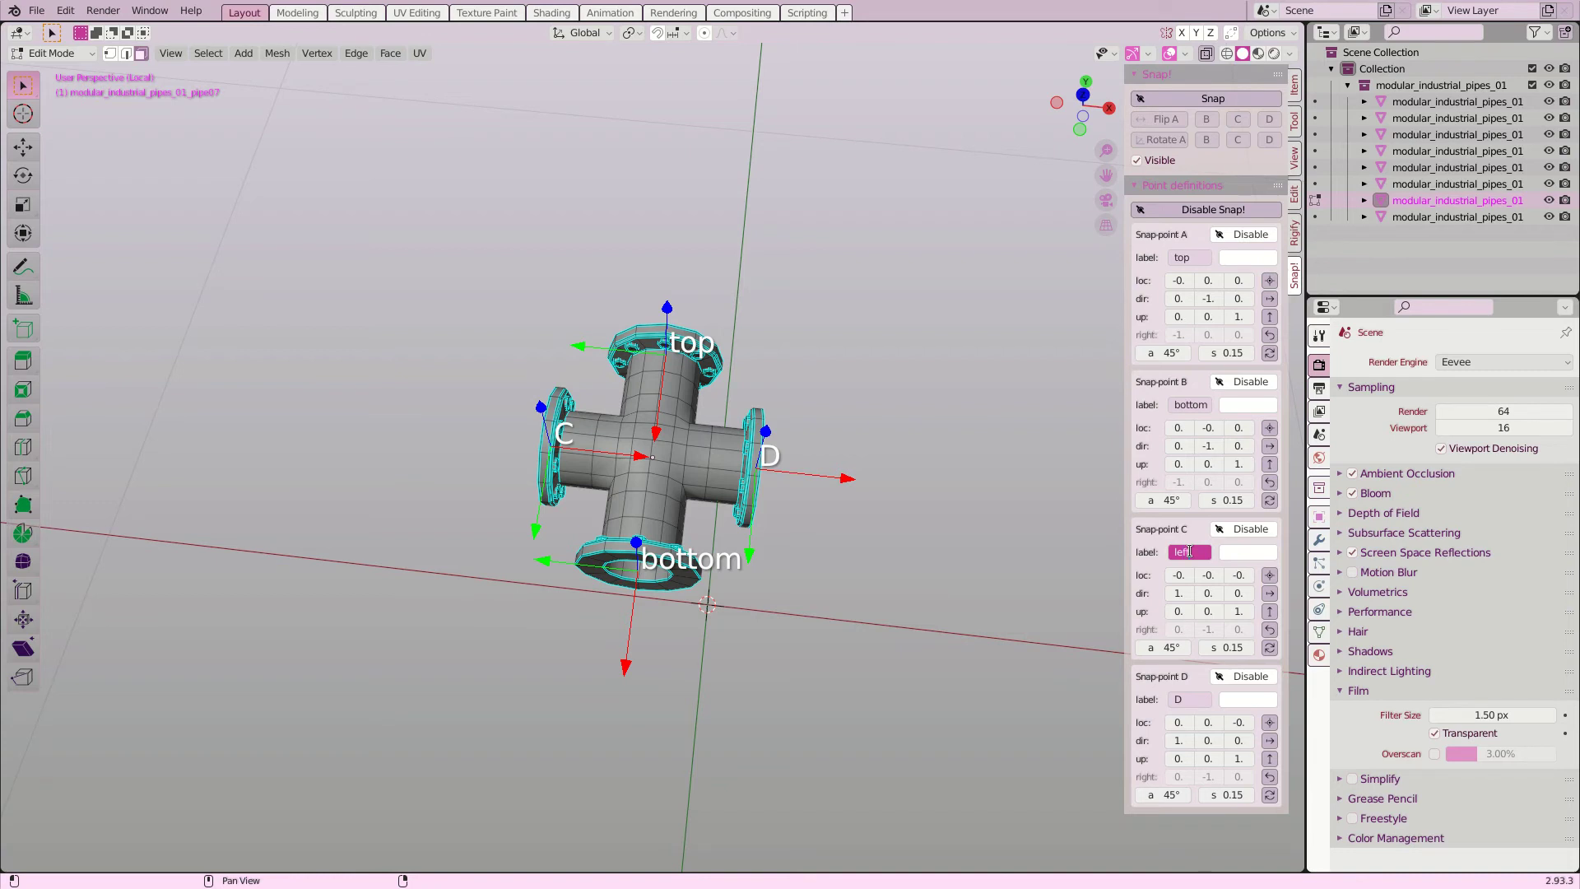
pyautogui.press('Return')
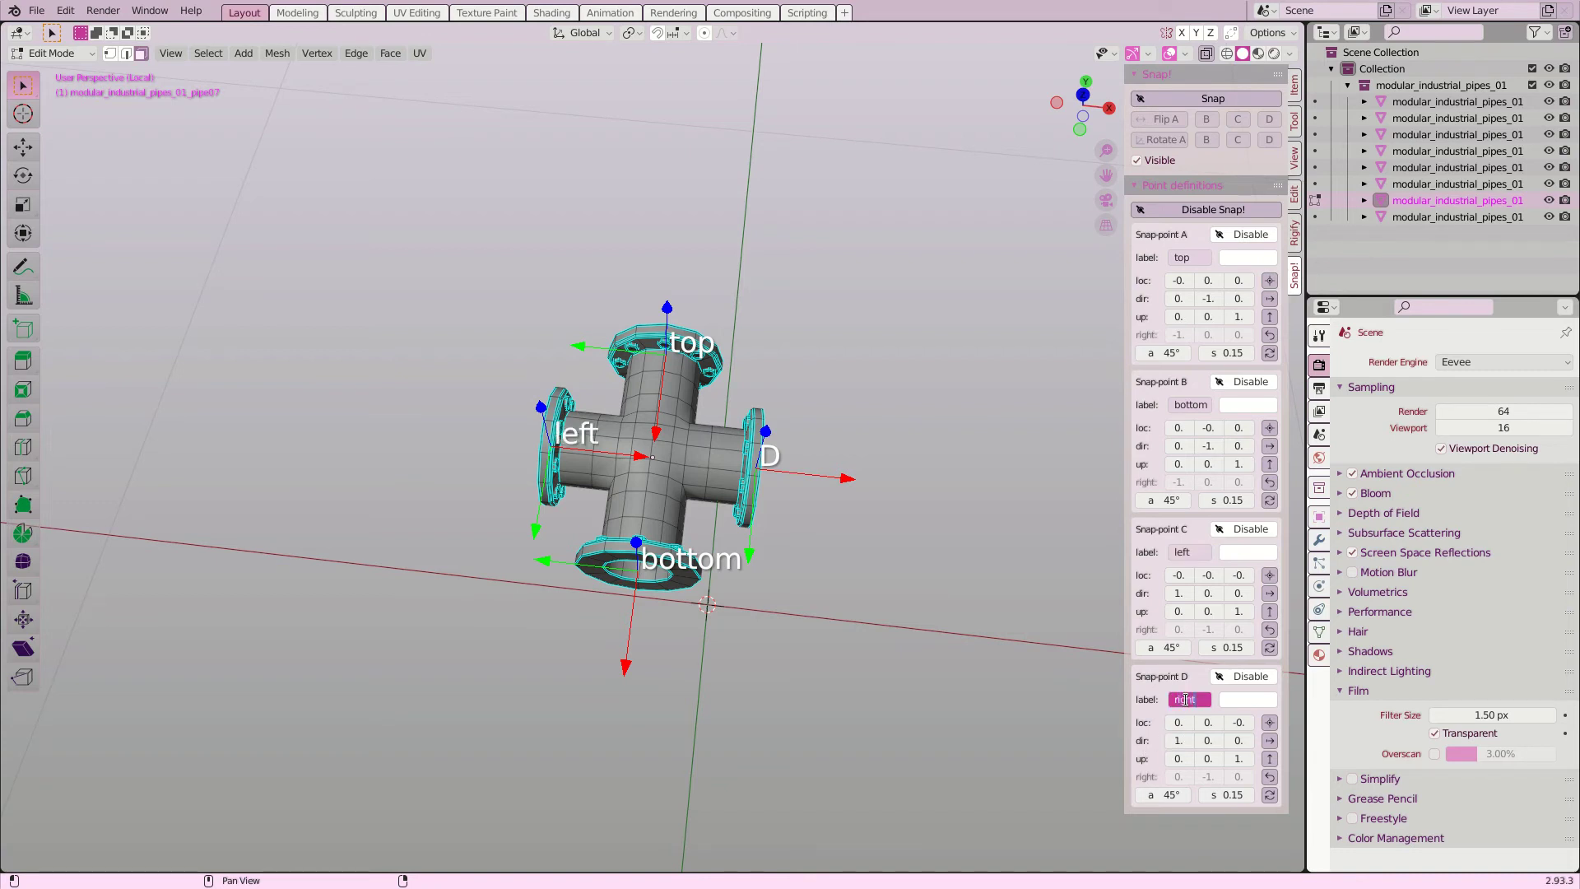
pyautogui.press('Return')
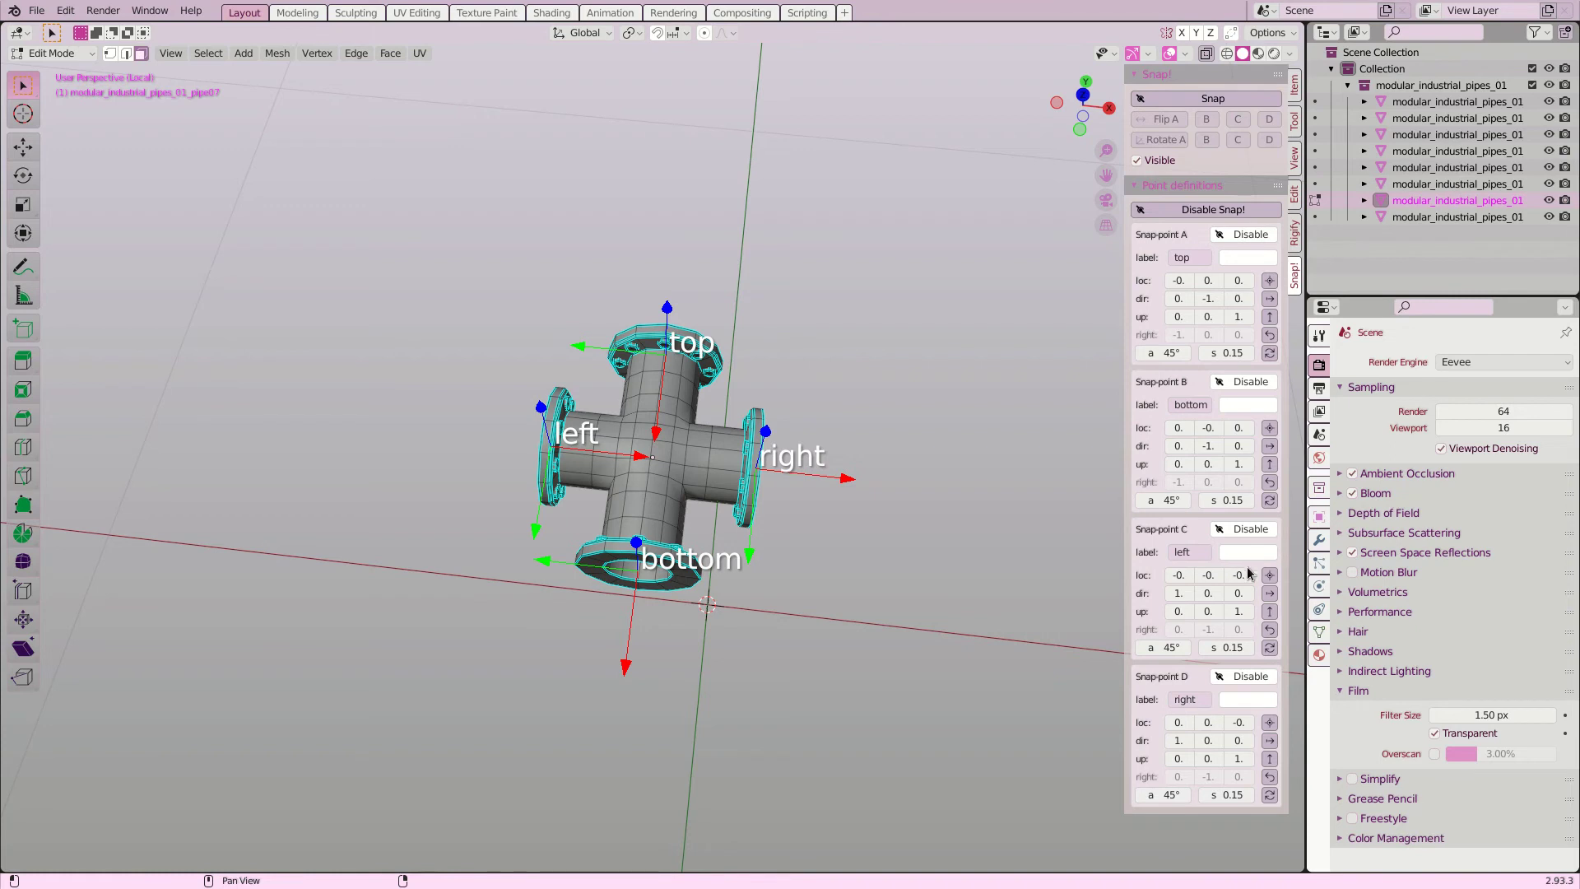
# Step: Set snap-point A's label colour to cyan, paste it onto B, C and D, and return to Object Mode
pyautogui.click(1250, 259)
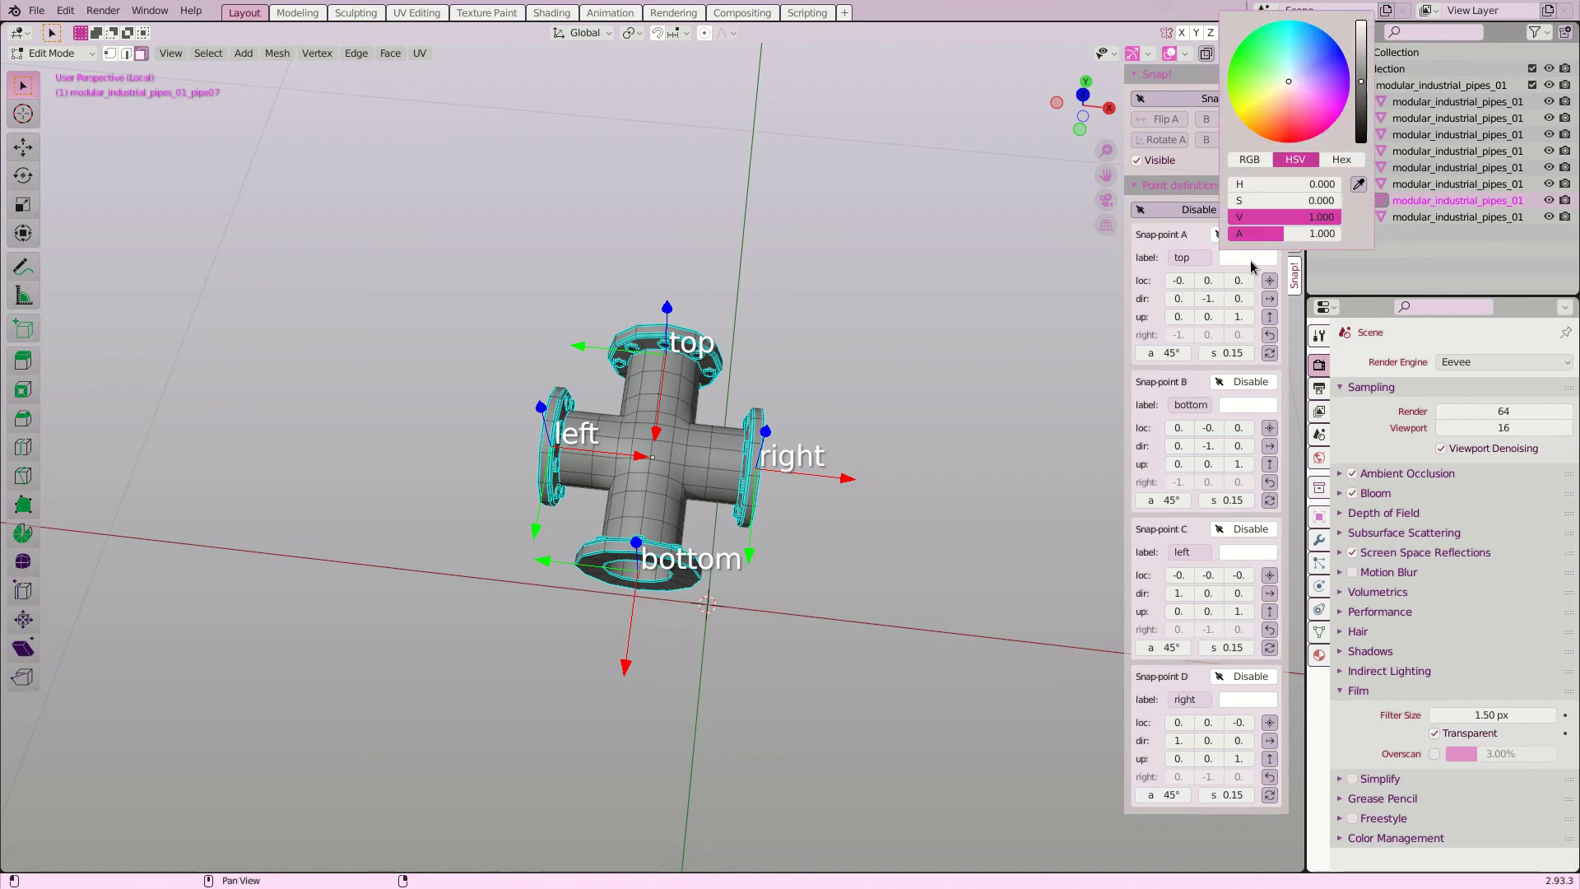
pyautogui.moveTo(1290, 101); pyautogui.dragTo(1290, 20)
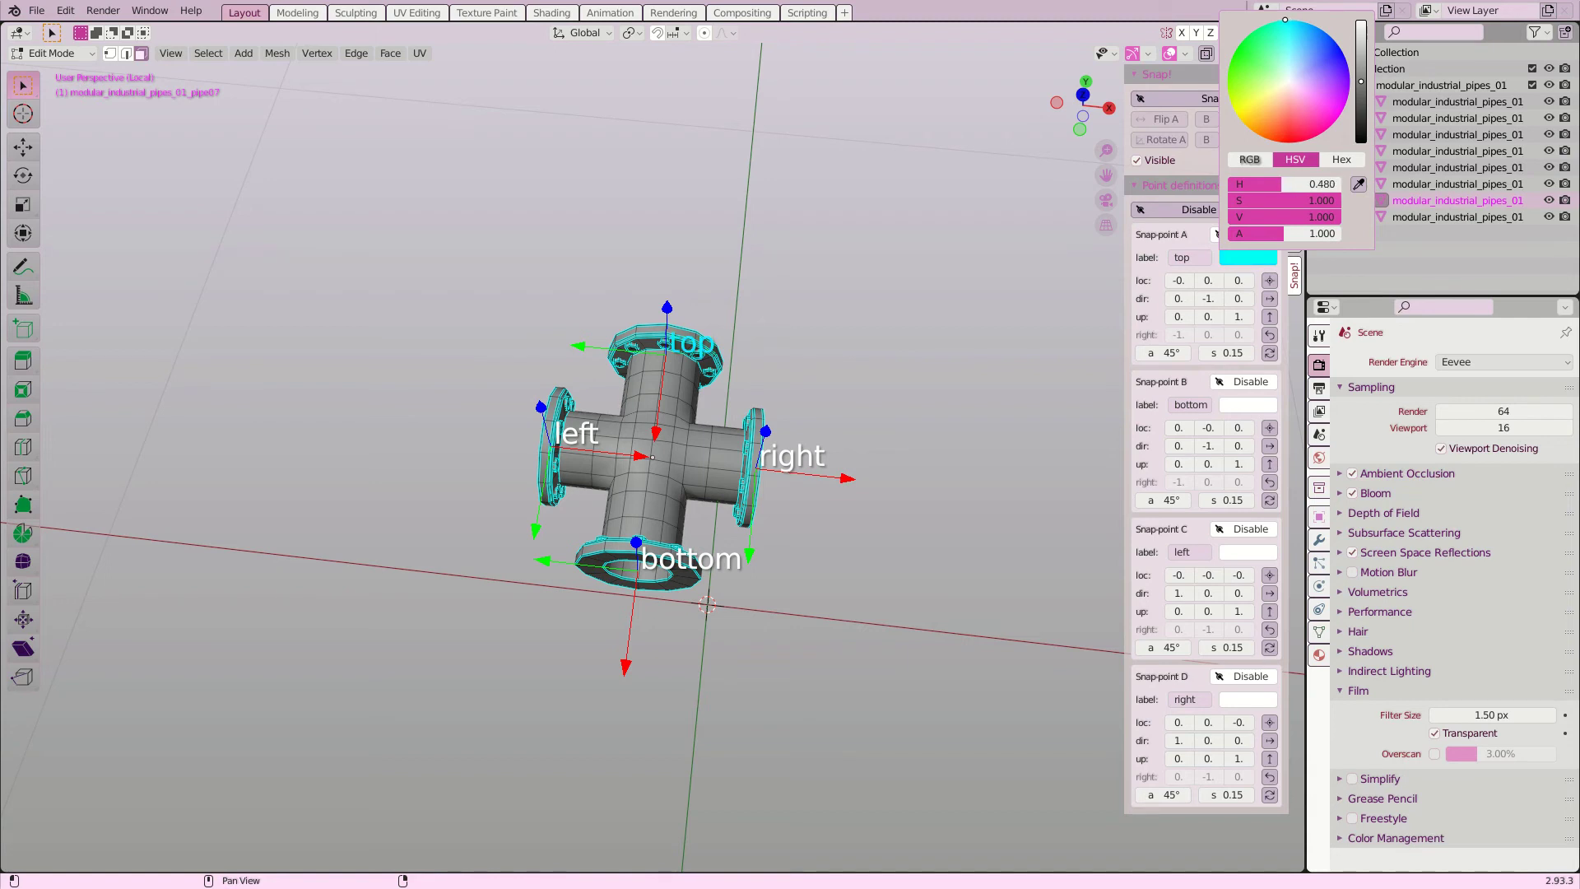
pyautogui.click(1248, 405)
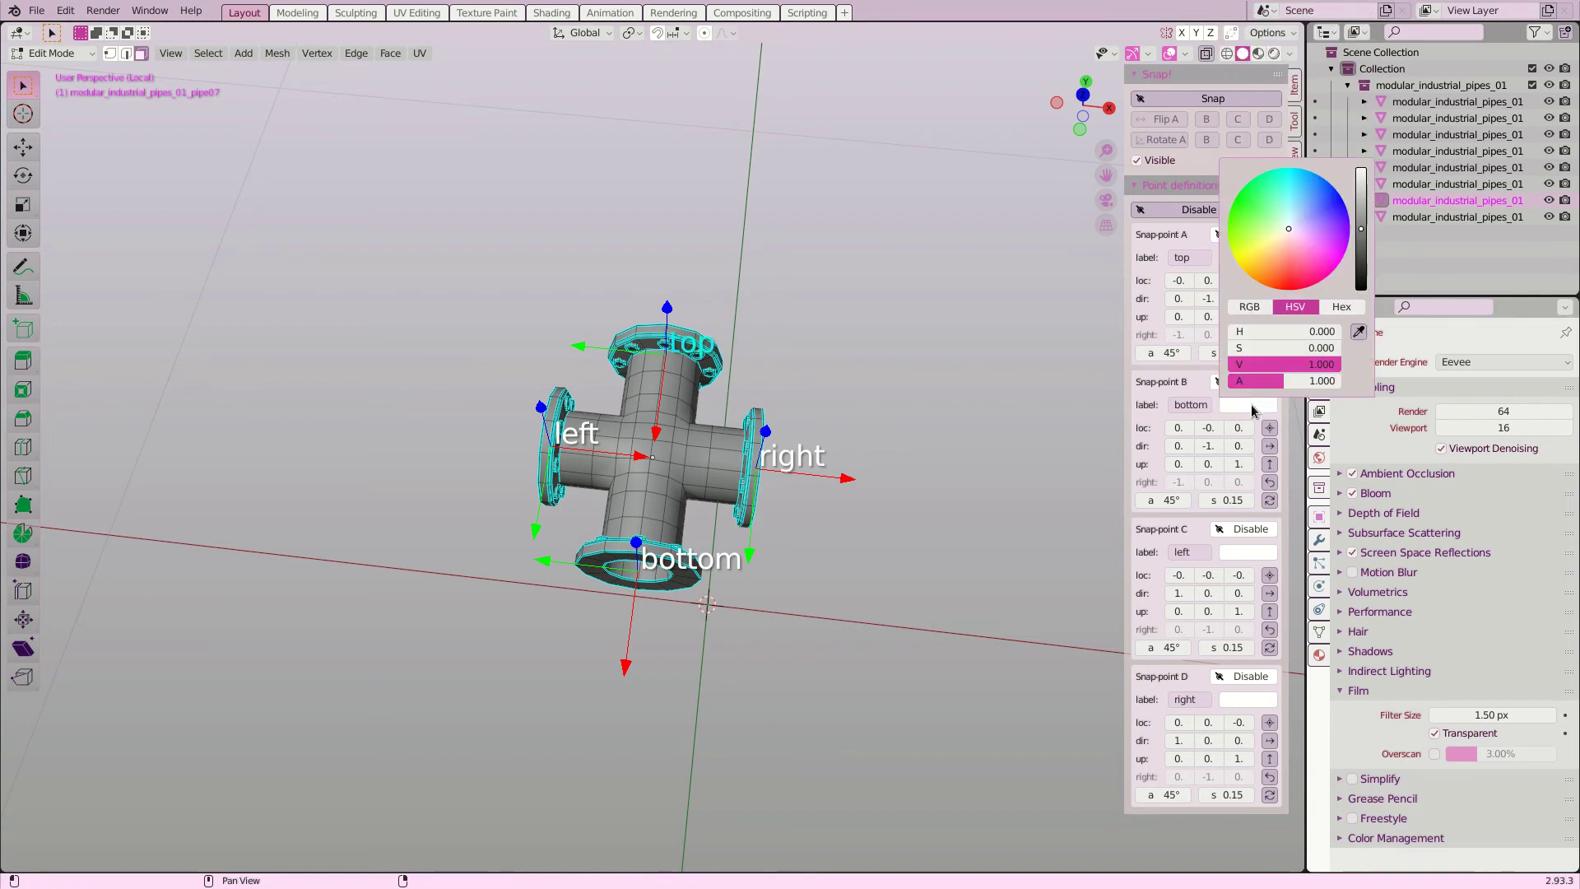
pyautogui.hotkey('ctrl', 'v')
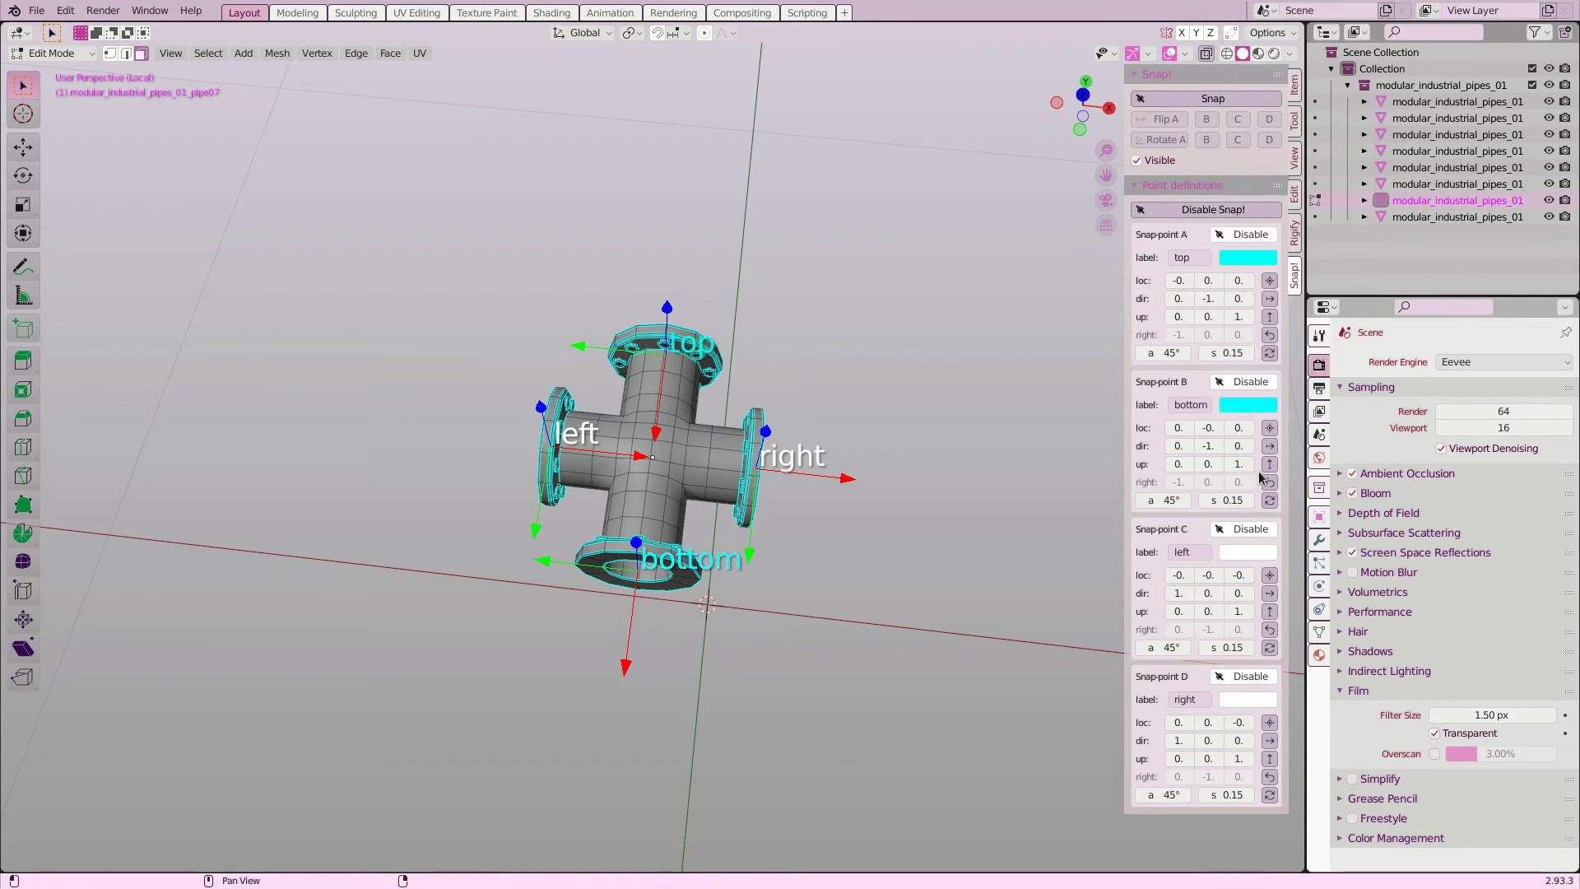
pyautogui.click(1253, 560)
pyautogui.hotkey('ctrl', 'v')
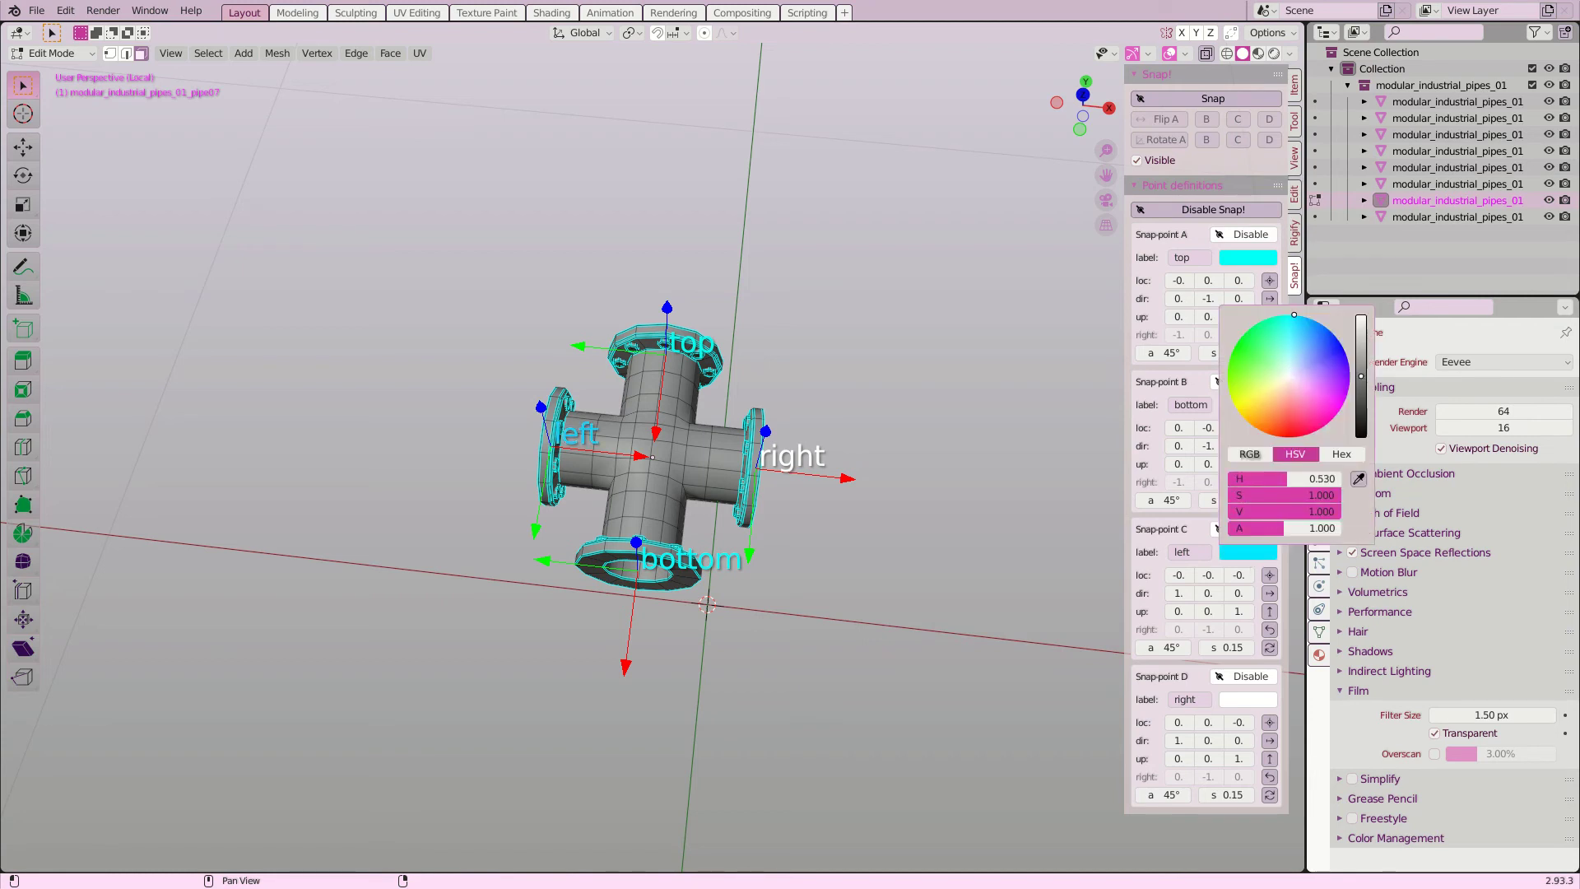
pyautogui.click(1253, 700)
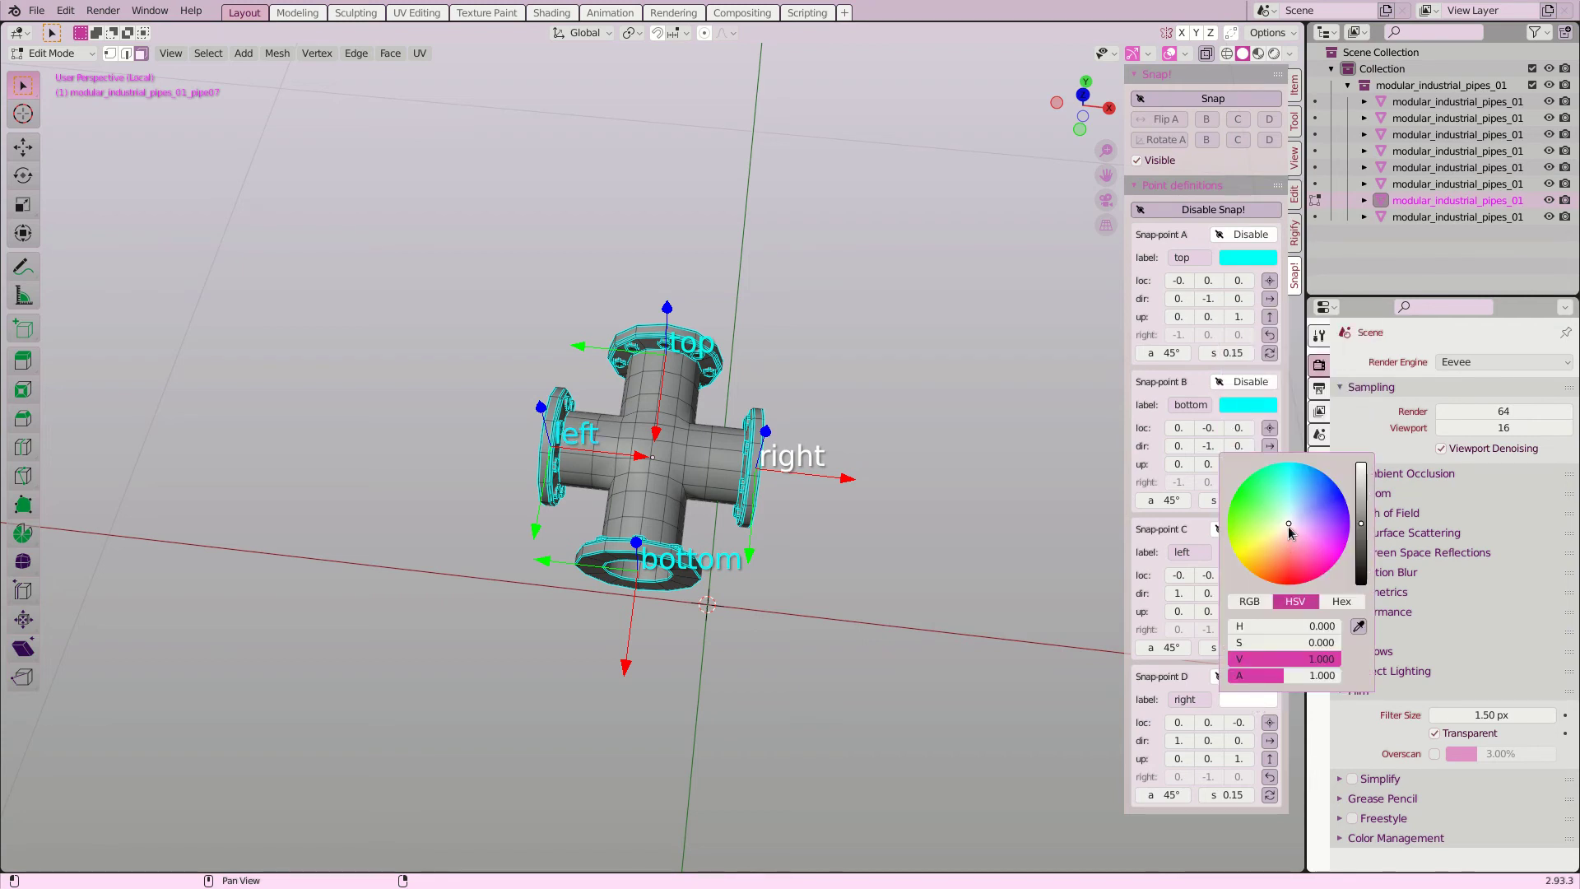
pyautogui.hotkey('ctrl', 'v')
pyautogui.press('Tab')
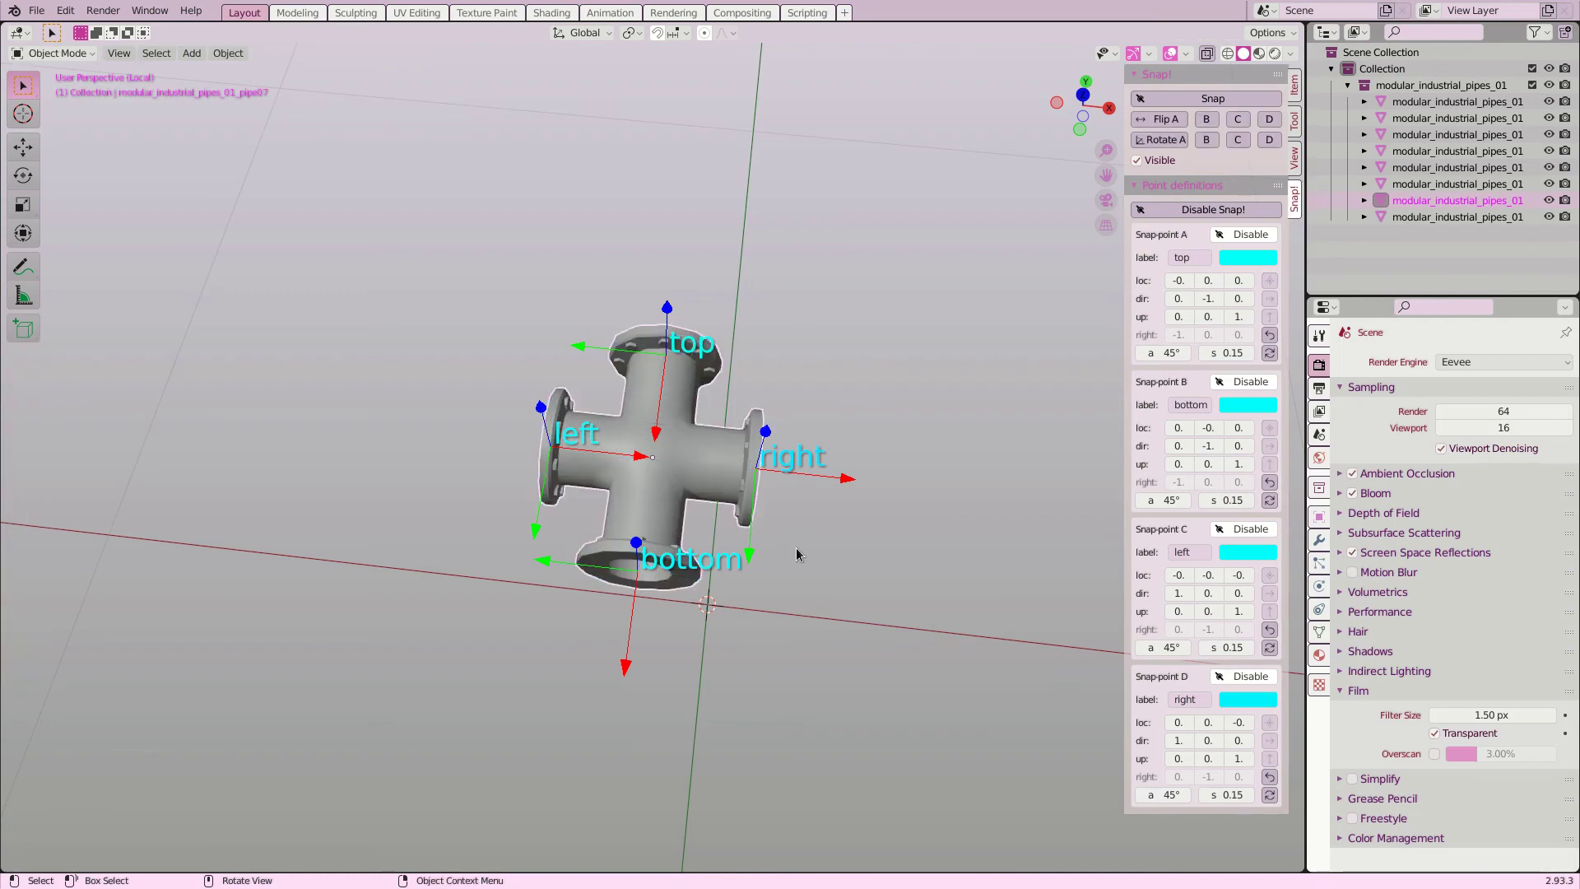
# Step: Exit Local view to show all pipes and place a linked duplicate of the pipe cross aside
pyautogui.press('KP_Divide')
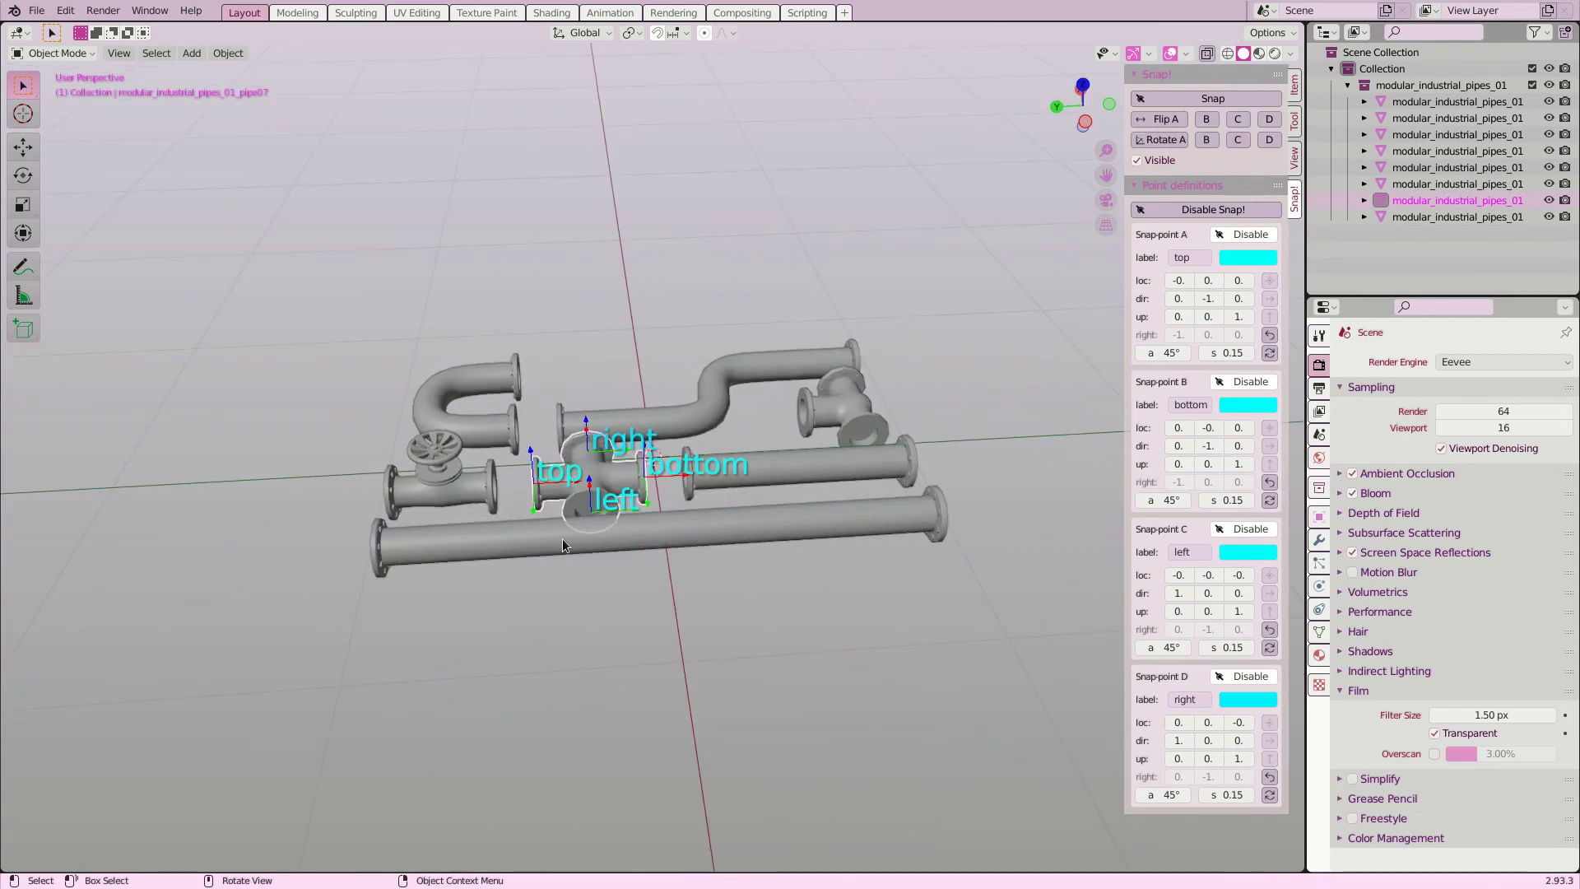
pyautogui.click(460, 487)
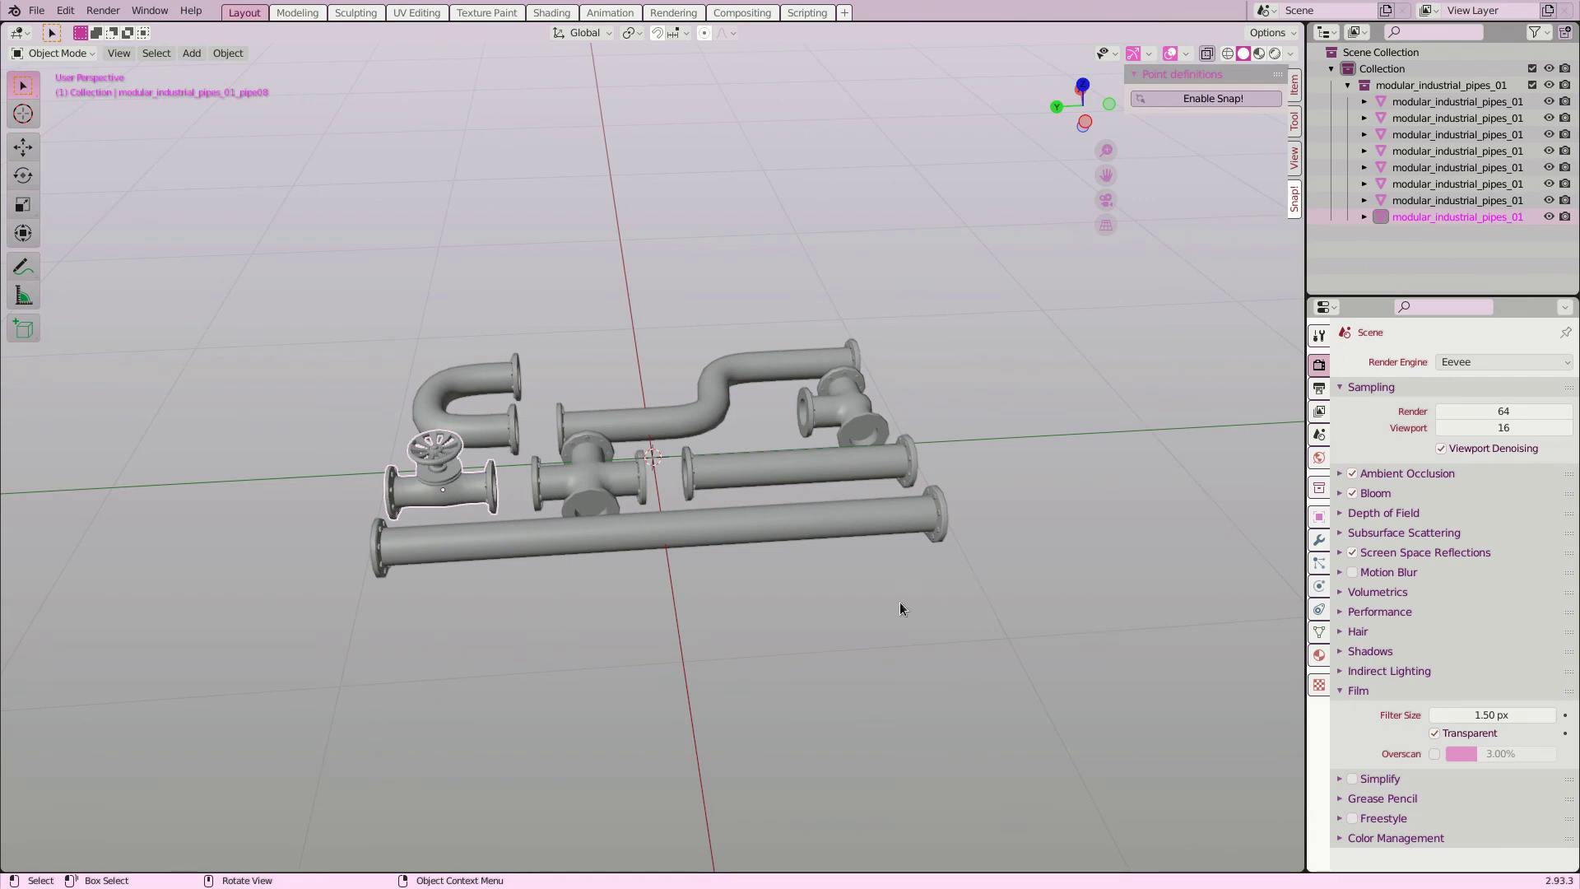
pyautogui.click(604, 491)
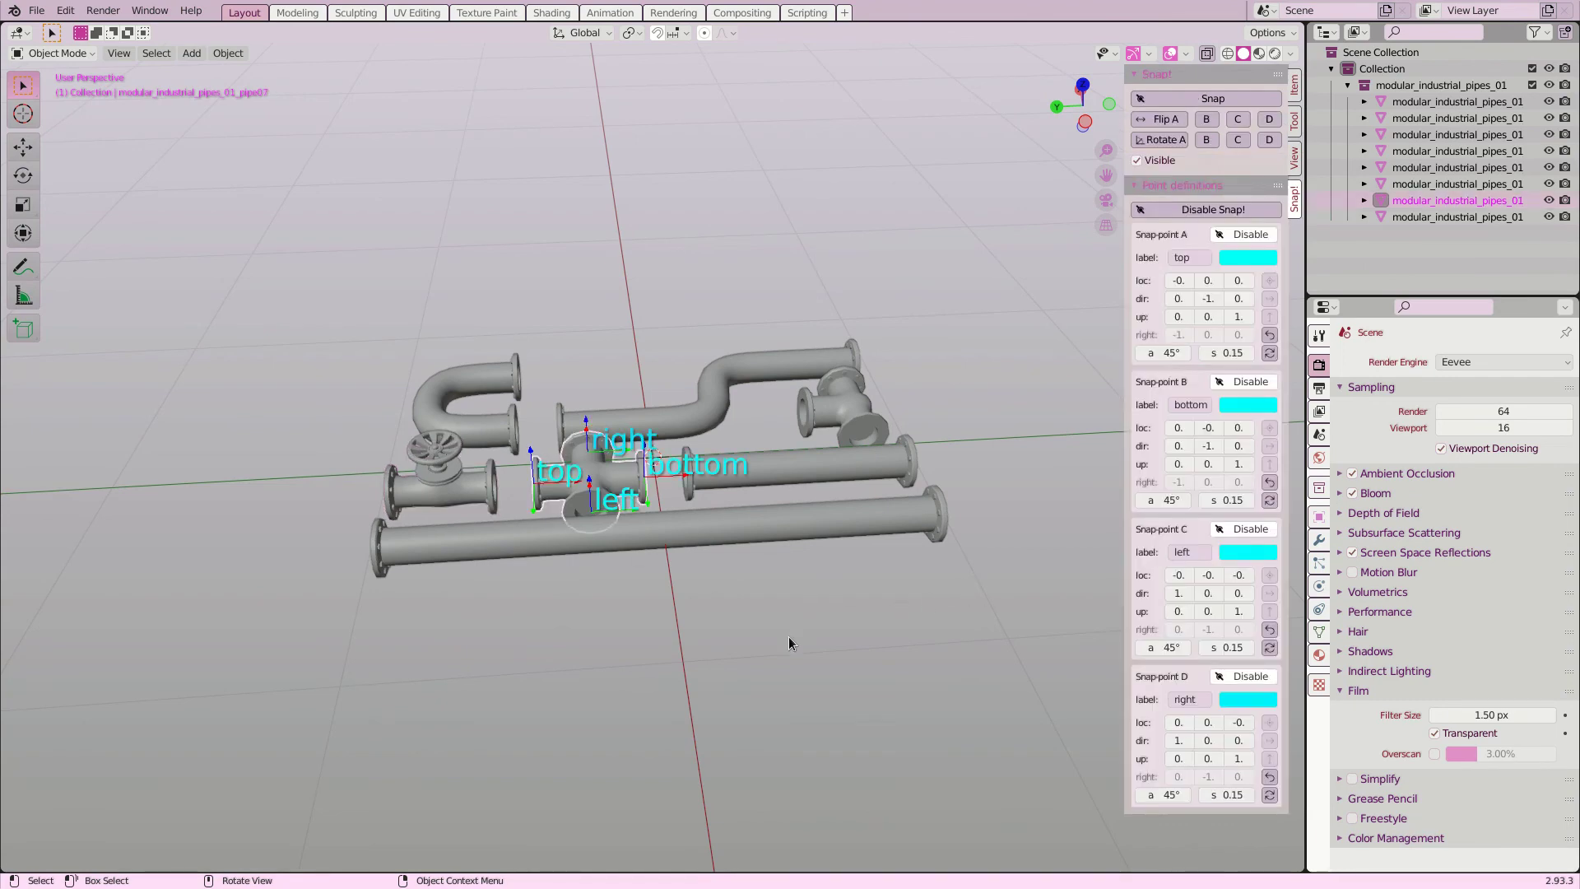
pyautogui.moveTo(782, 641); pyautogui.dragTo(803, 565, button='middle')
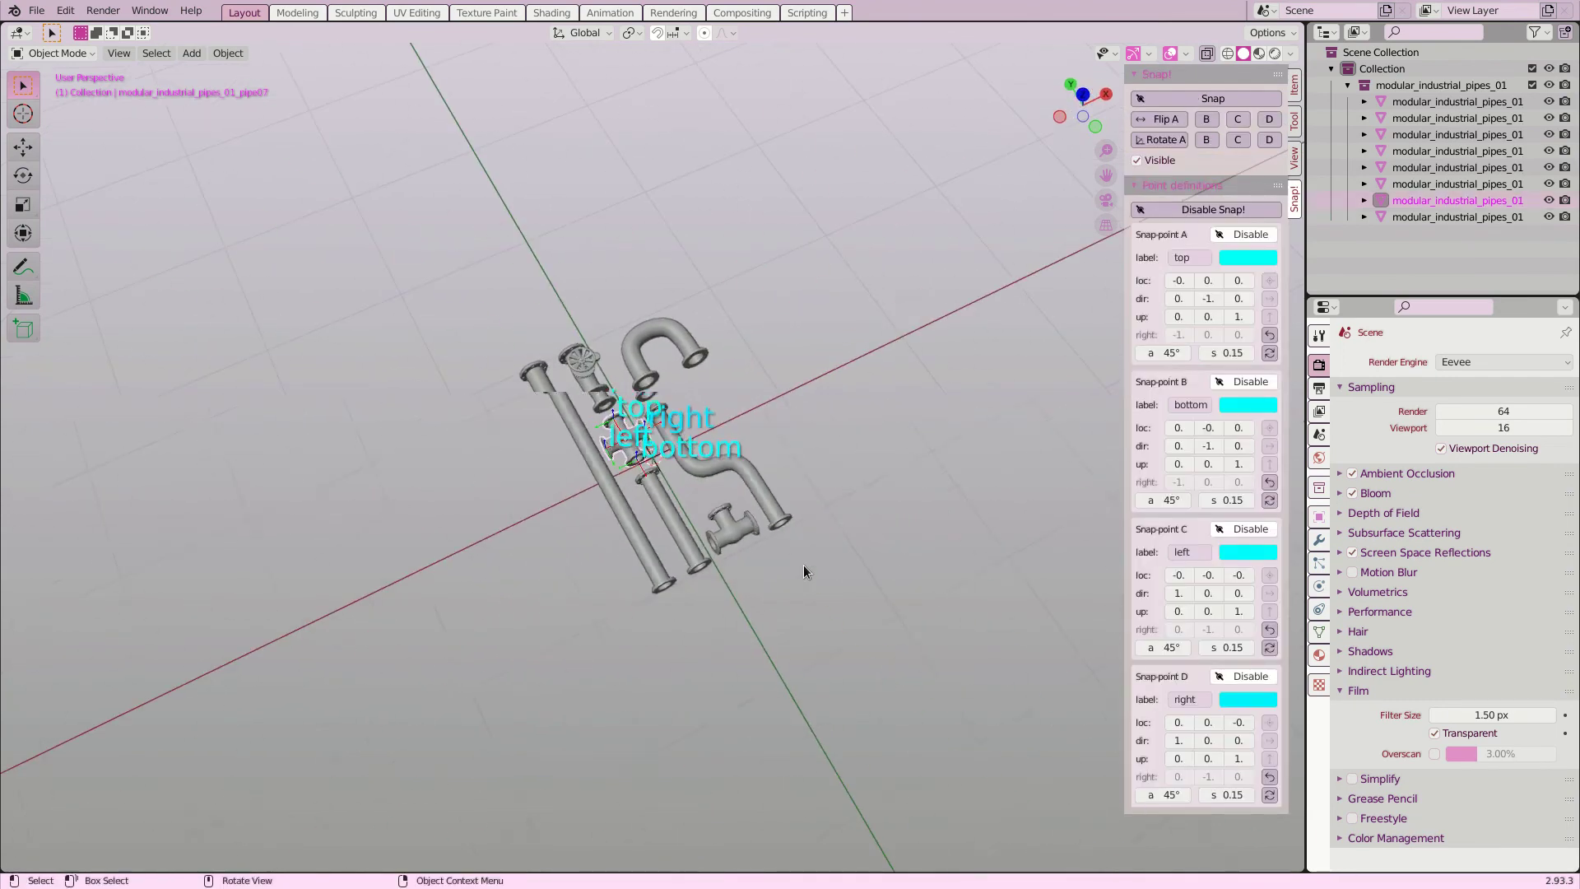
pyautogui.scroll(-2, 823, 527)
pyautogui.hotkey('alt', 'd')
pyautogui.click(969, 454)
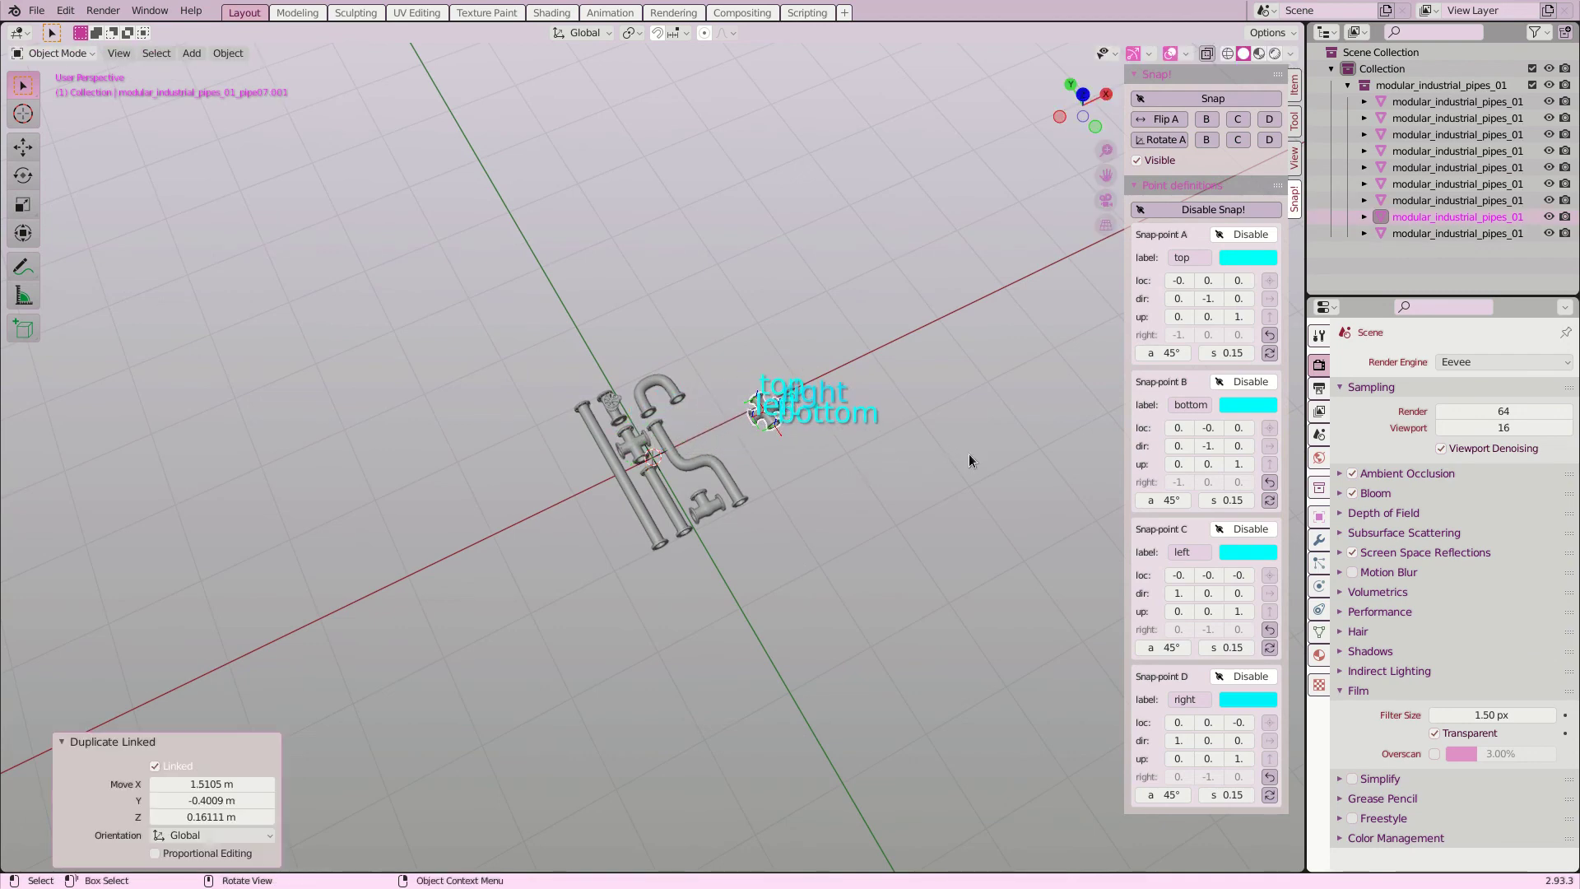
# Step: Make a linked duplicate of the long straight pipe and snap its A point onto the cross
pyautogui.click(673, 504)
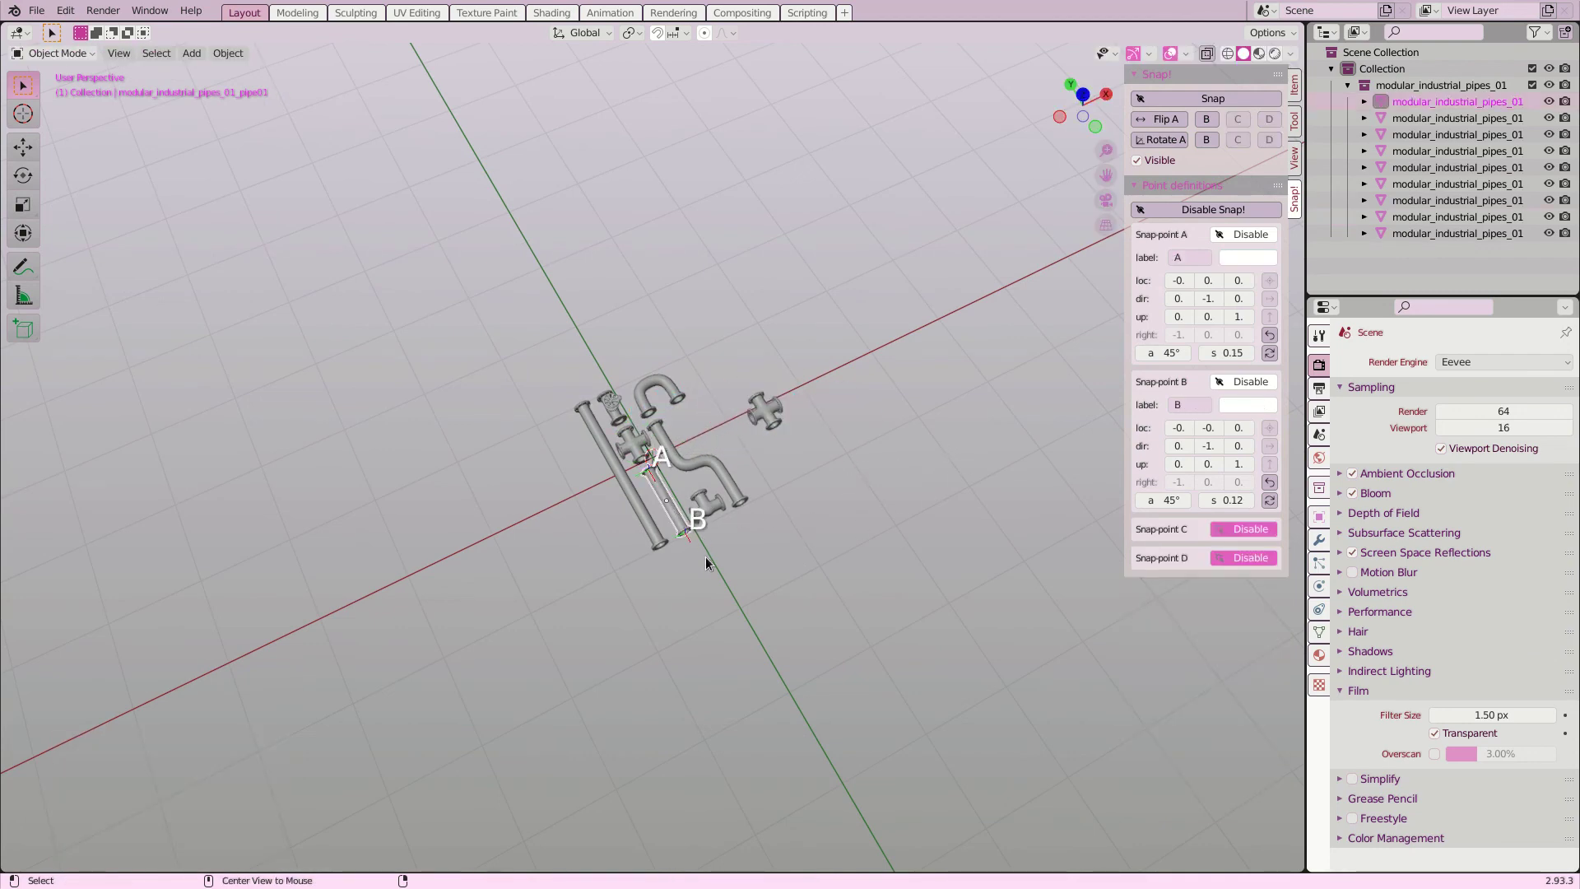
pyautogui.hotkey('alt', 'd')
pyautogui.click(841, 546)
pyautogui.scroll(2, 959, 574)
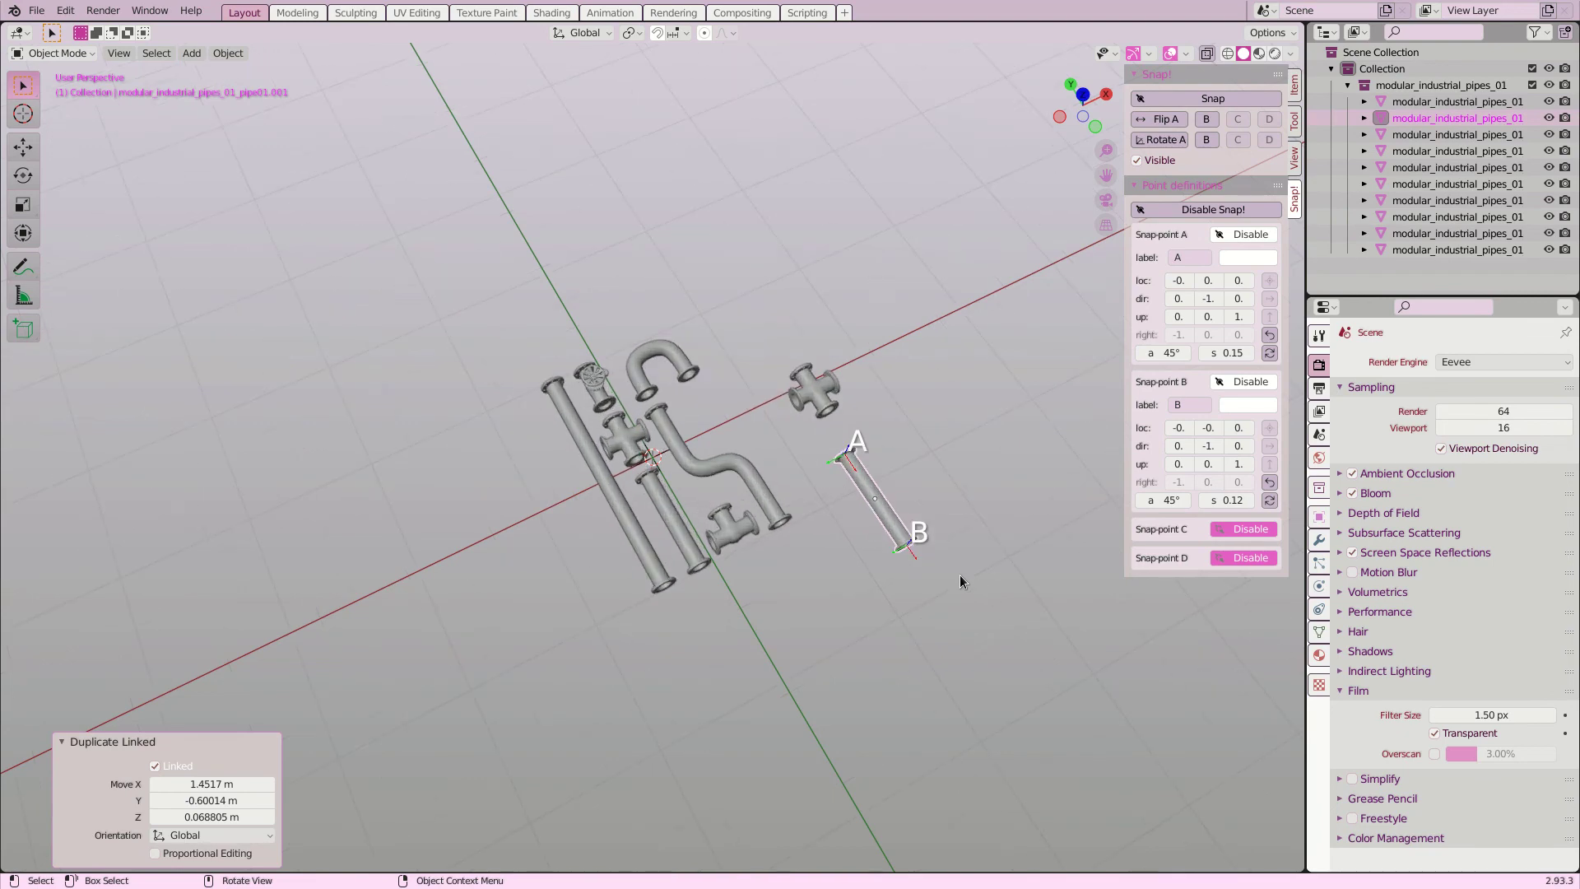
pyautogui.press('q')
pyautogui.click(940, 575)
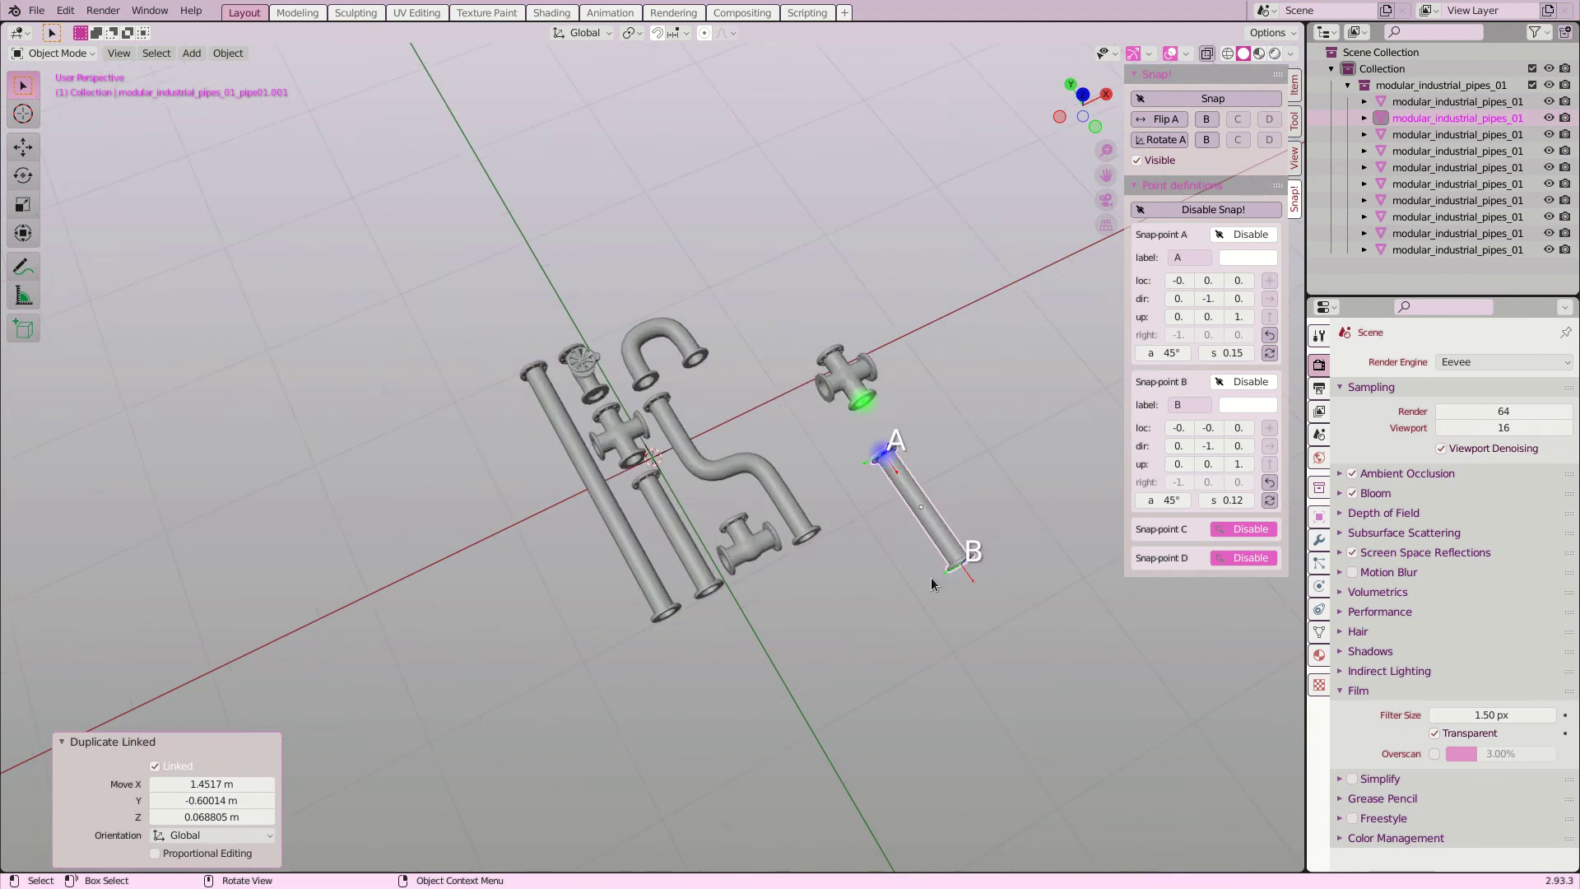